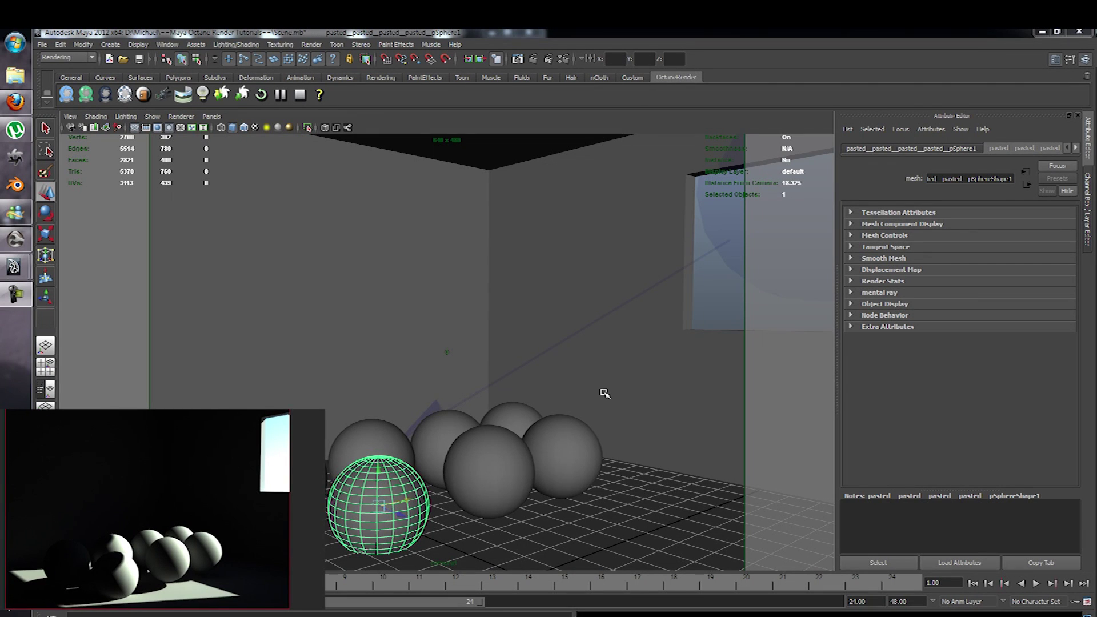
- Assign a new Octane Diffuse Material to the first sphere at the near end of the back row
mouse_move(602, 400)
alt+mouse_down()
mouse_move(605, 419)
mouse_move(588, 402)
alt+mouse_up()
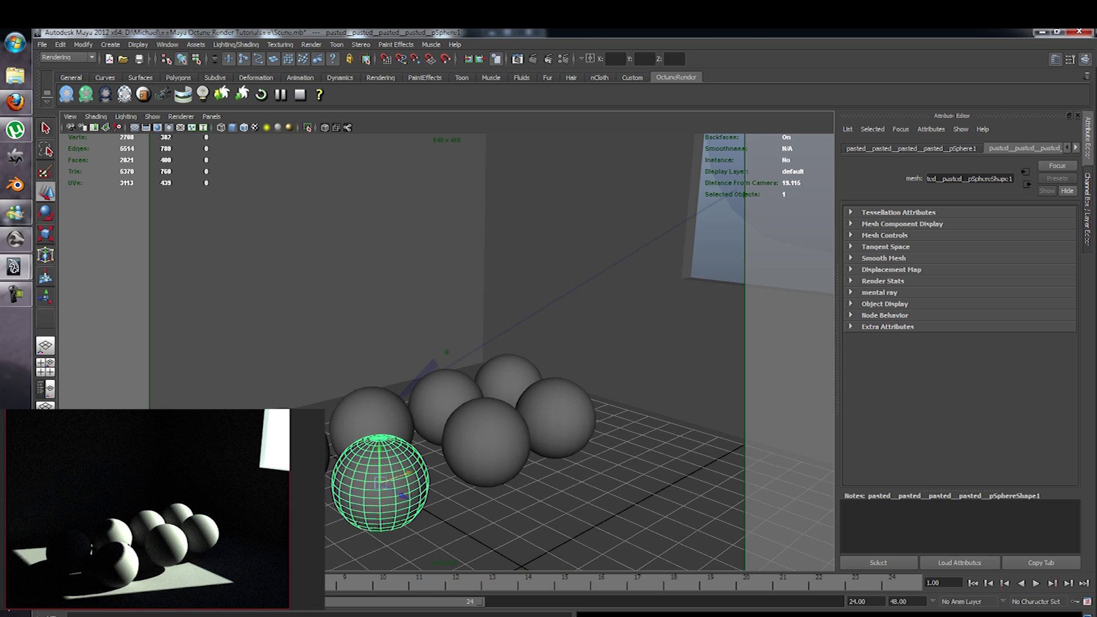
click(327, 451)
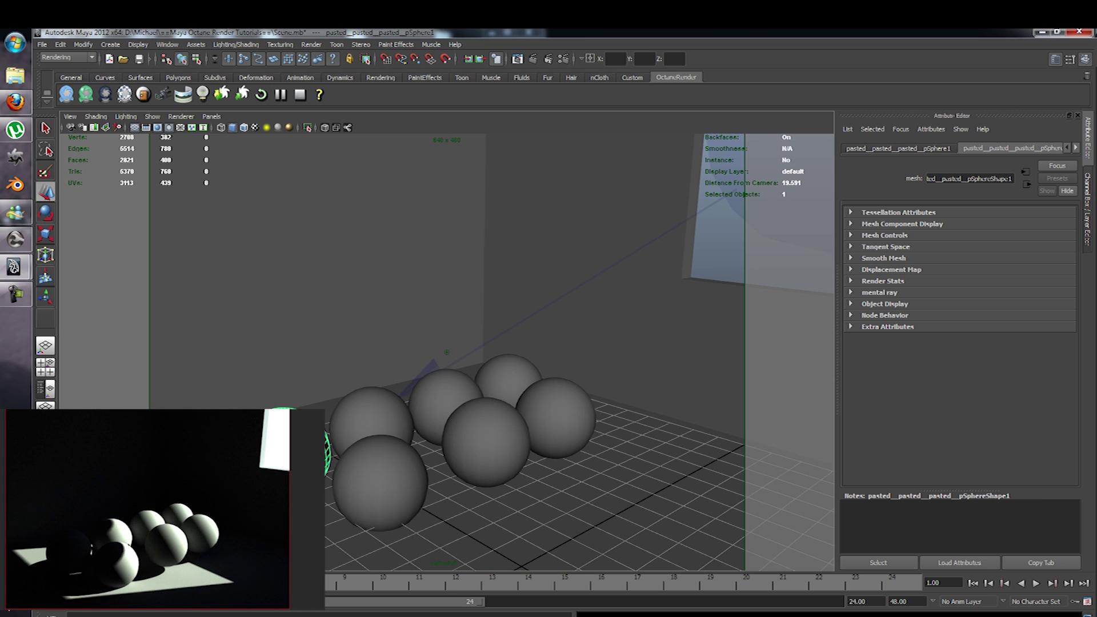
right_click(294, 426)
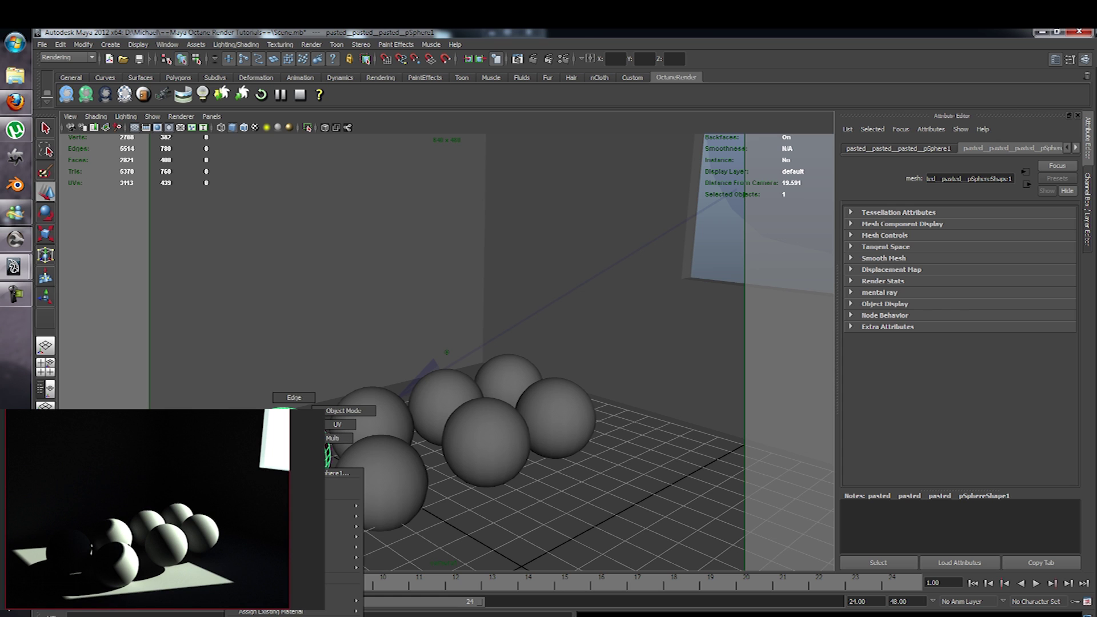
click(342, 590)
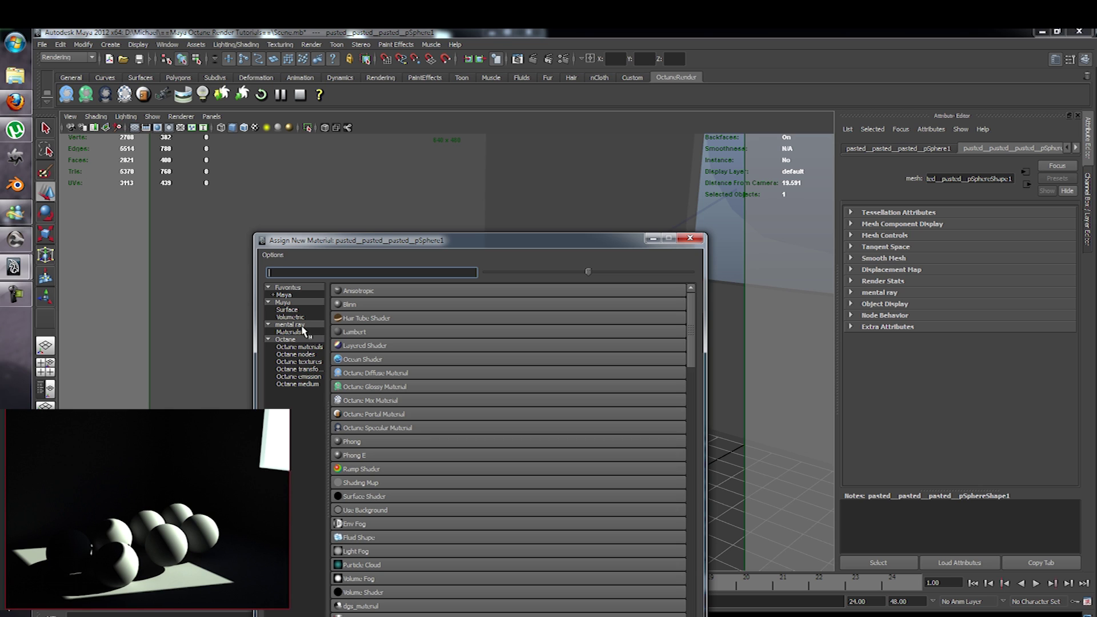
click(271, 294)
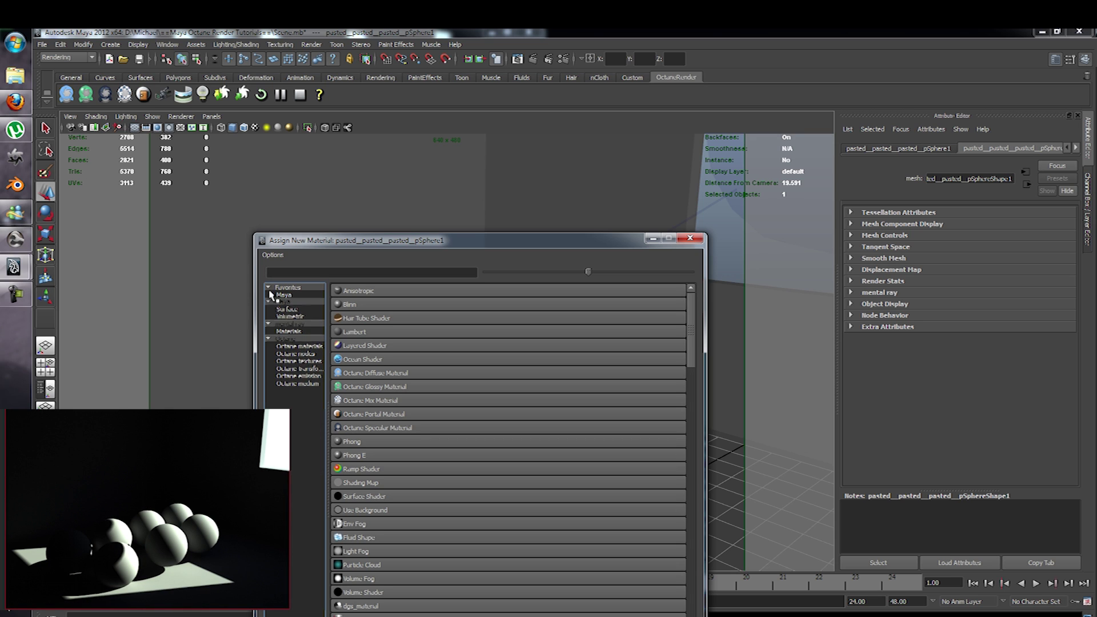
click(269, 295)
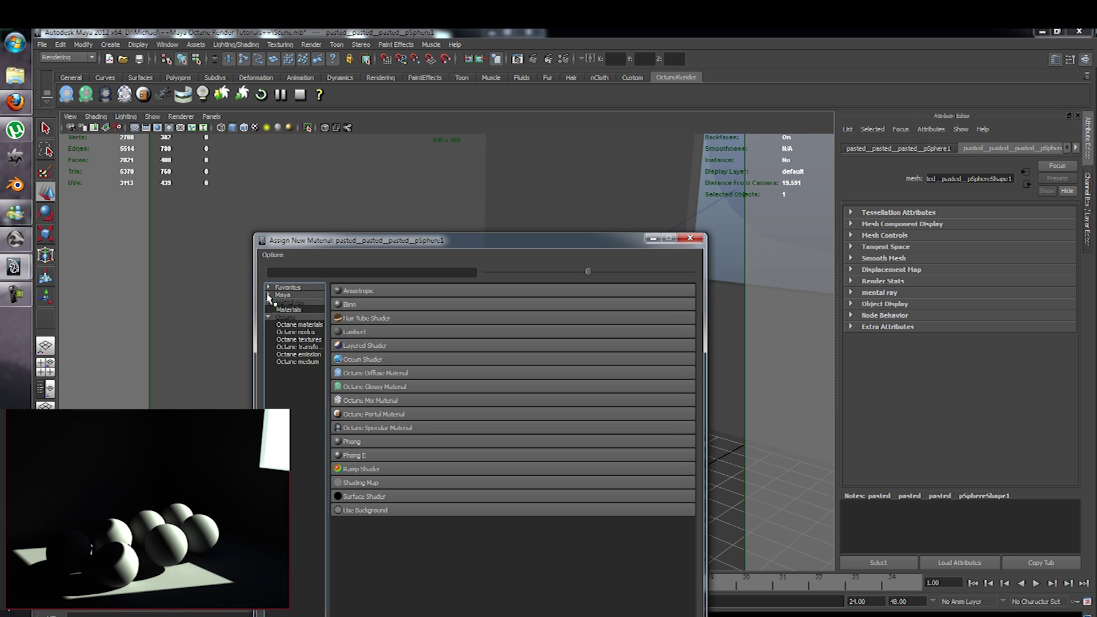
click(300, 324)
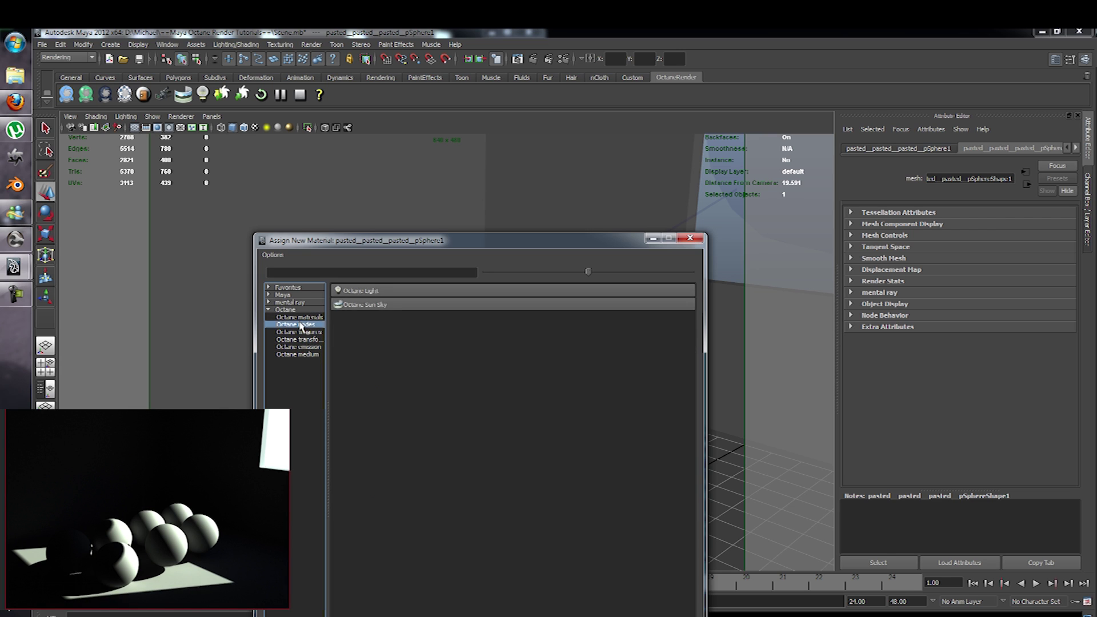
click(300, 318)
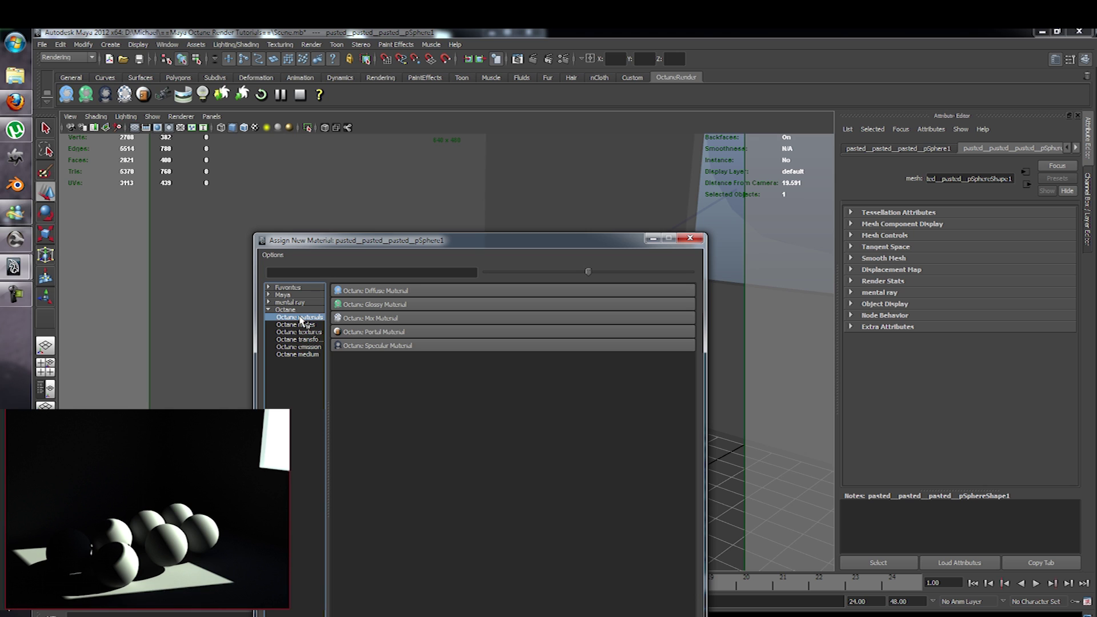
click(380, 293)
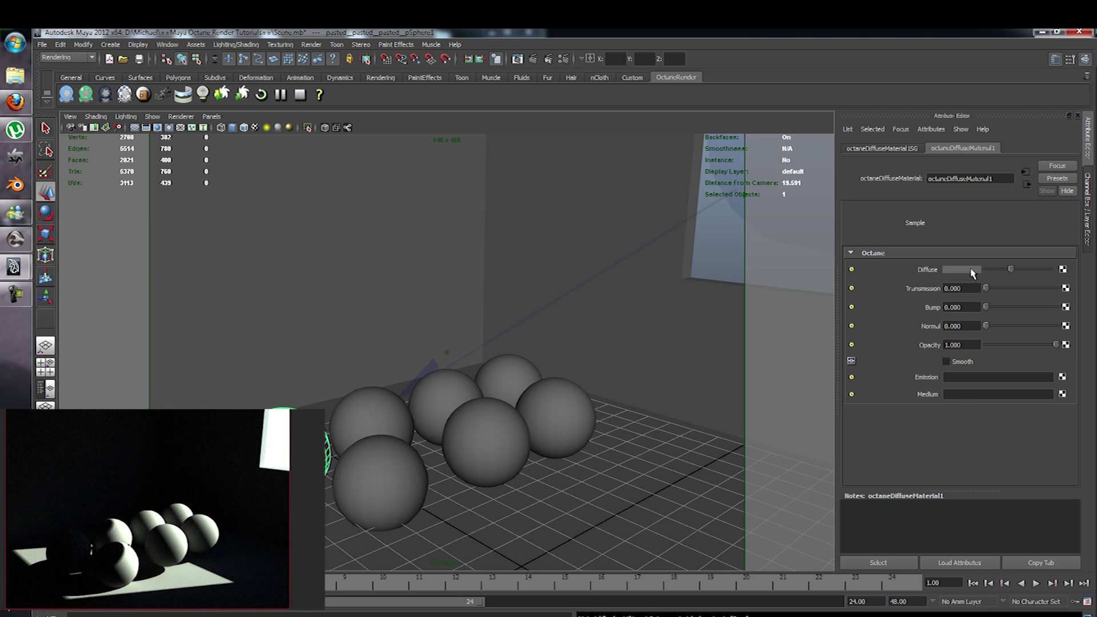
- Rename the new diffuse material as Sphere_1
drag(986, 179, 924, 178)
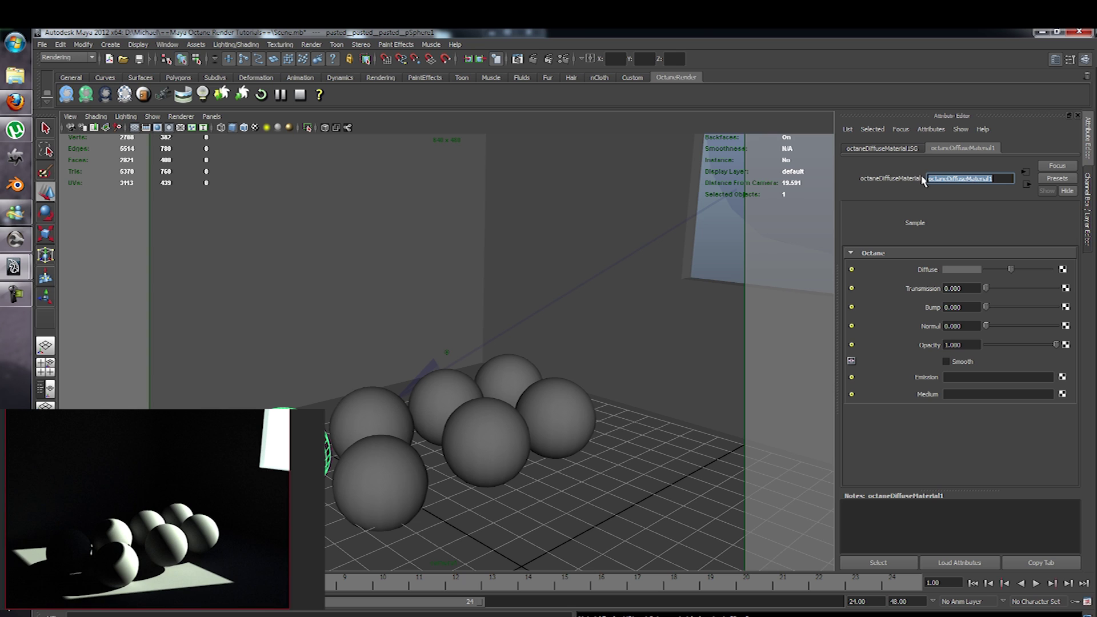
key(BackSpace)
text(Sphere_1)
key(Return)
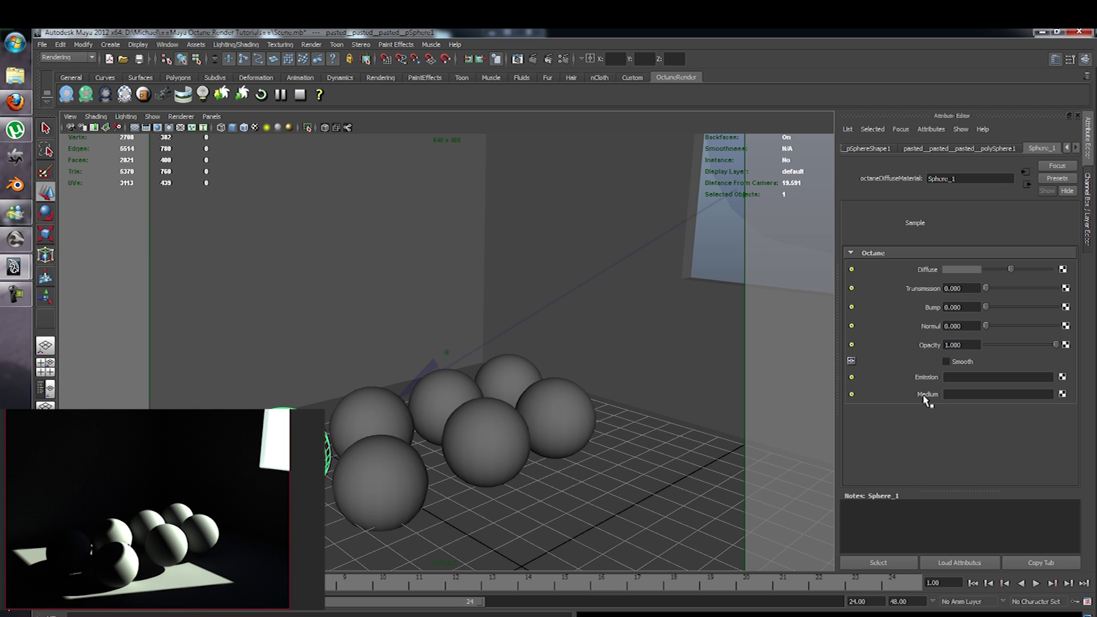
- Set the Sphere_1 material's diffuse colour to pure red and enable smoothing
mouse_move(607, 446)
alt+mouse_down()
mouse_move(603, 438)
mouse_move(600, 466)
mouse_move(605, 444)
mouse_move(607, 457)
alt+mouse_up()
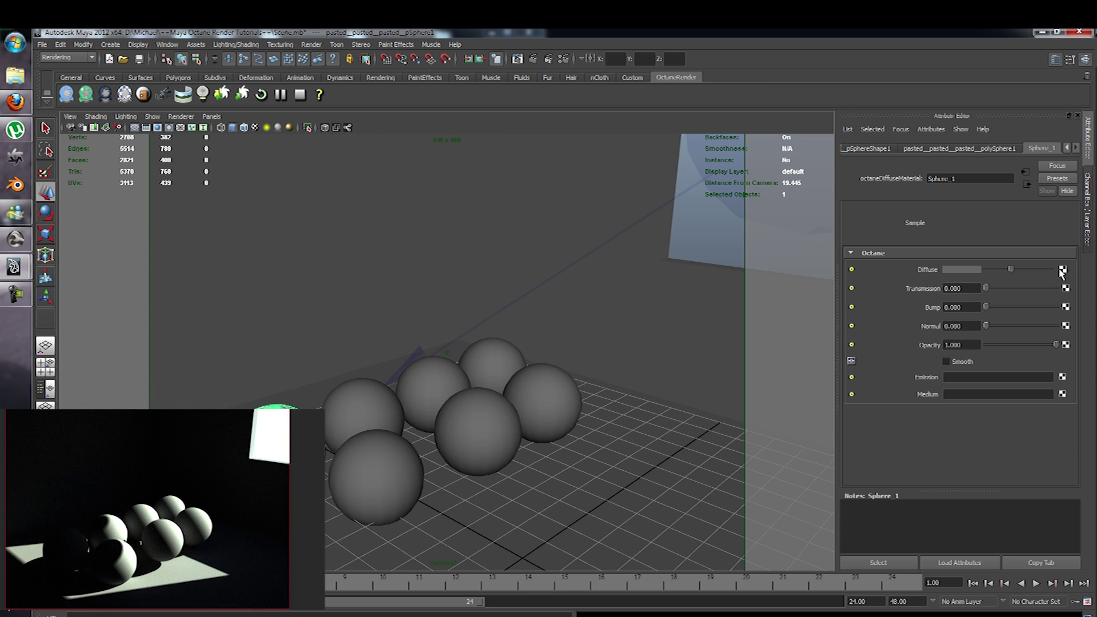
click(955, 269)
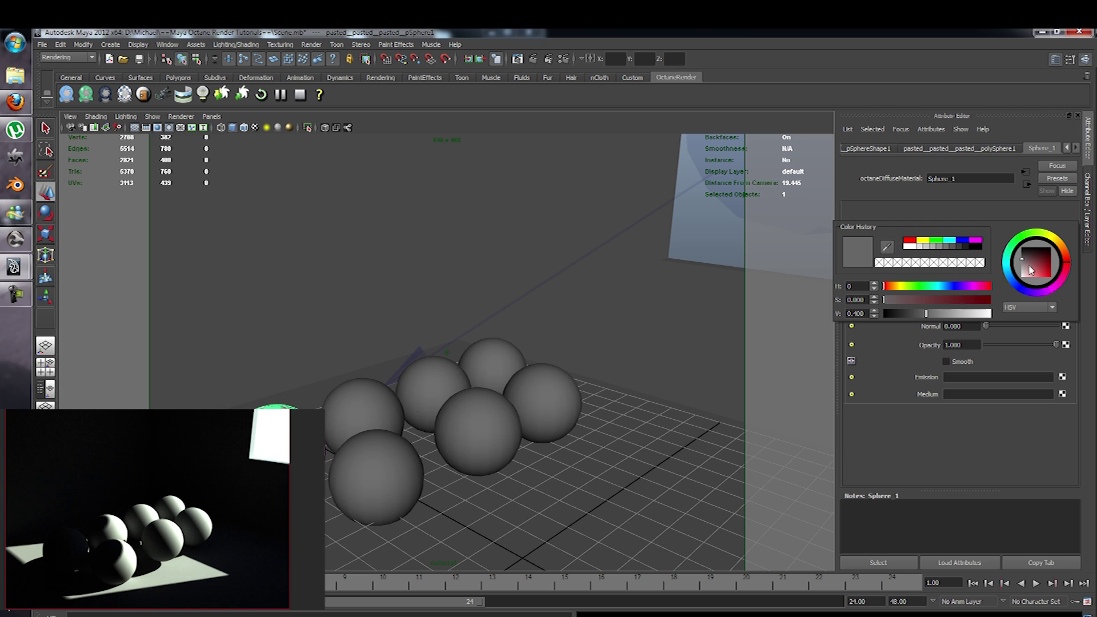
drag(1034, 271, 1015, 345)
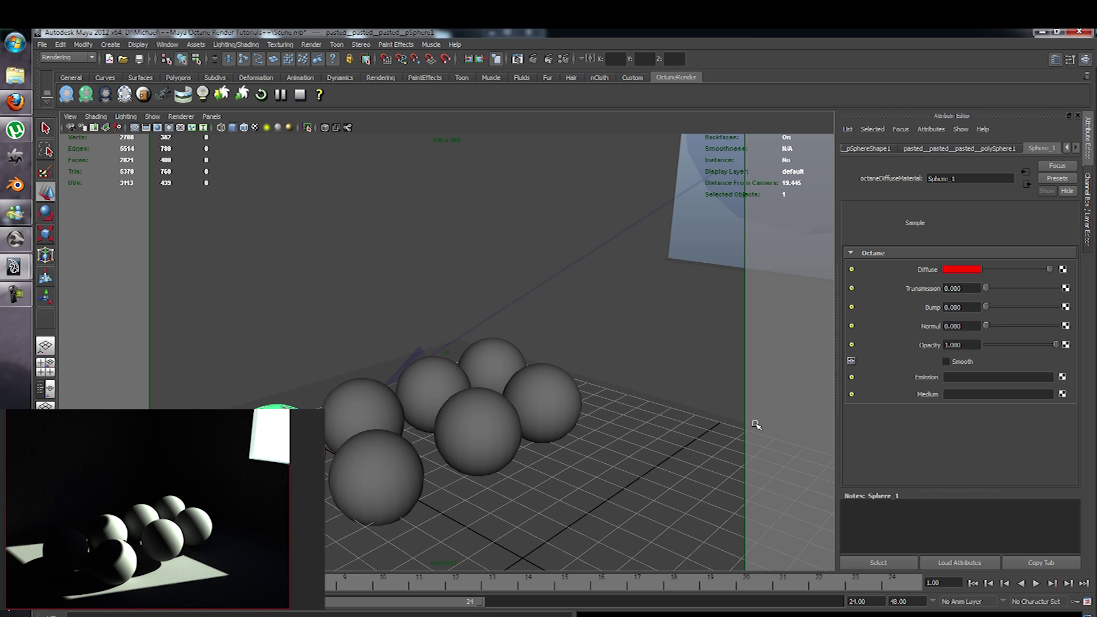
click(953, 364)
- Assign a new Octane Glossy Material to the second sphere of the back row, beside the Sphere_1 sphere
alt+drag(488, 415, 485, 409)
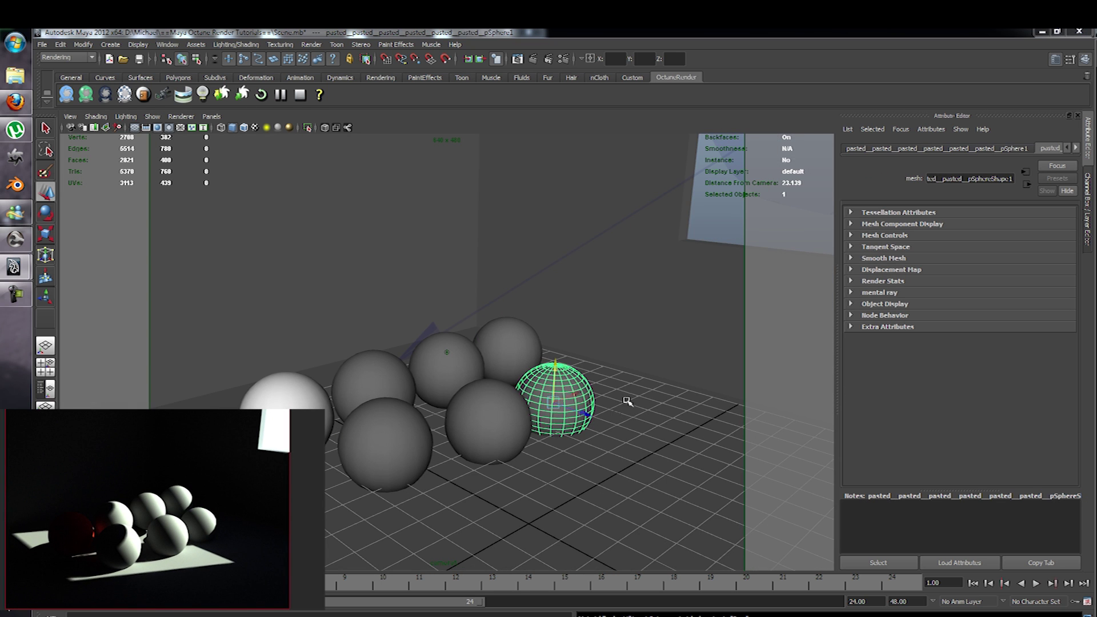
alt+drag(597, 404, 460, 421)
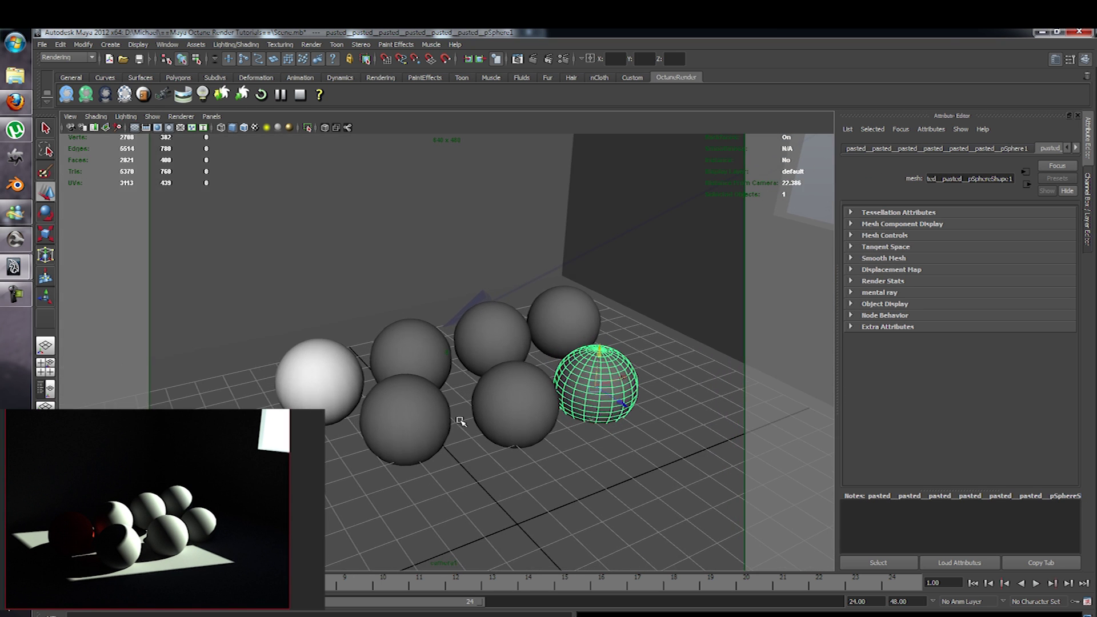
click(403, 346)
alt+drag(514, 400, 480, 403)
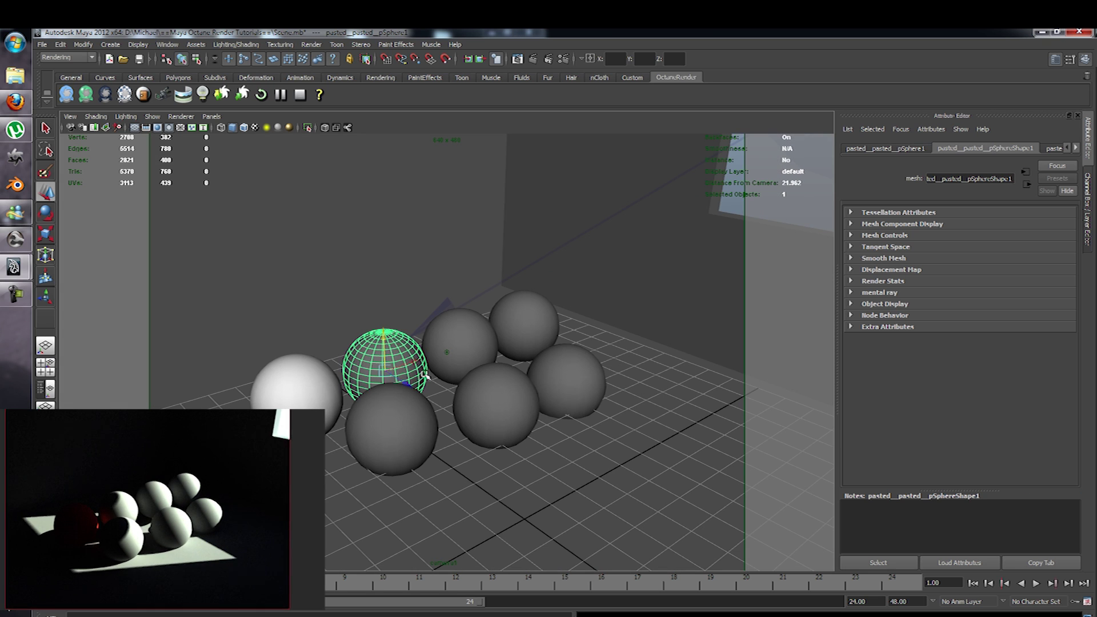
right_click(389, 348)
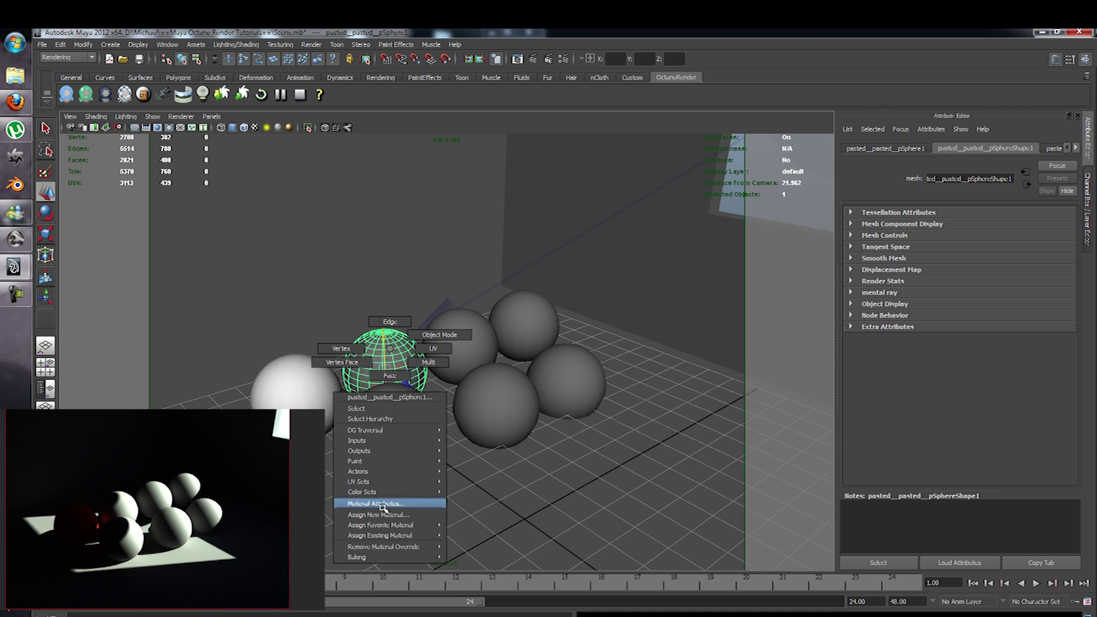
mouse_move(379, 536)
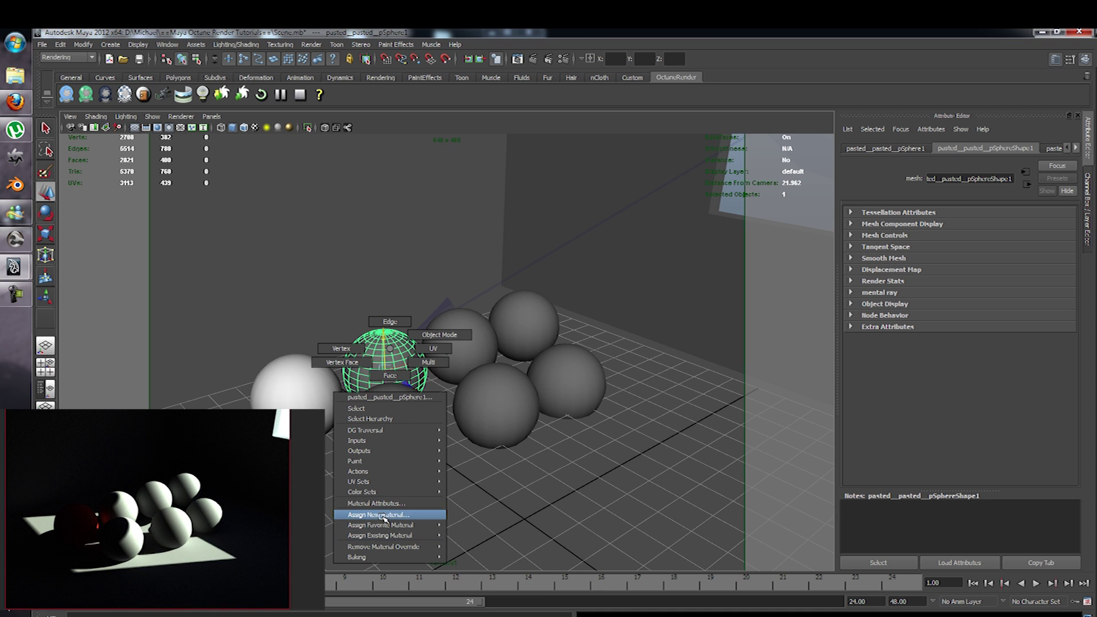
click(383, 514)
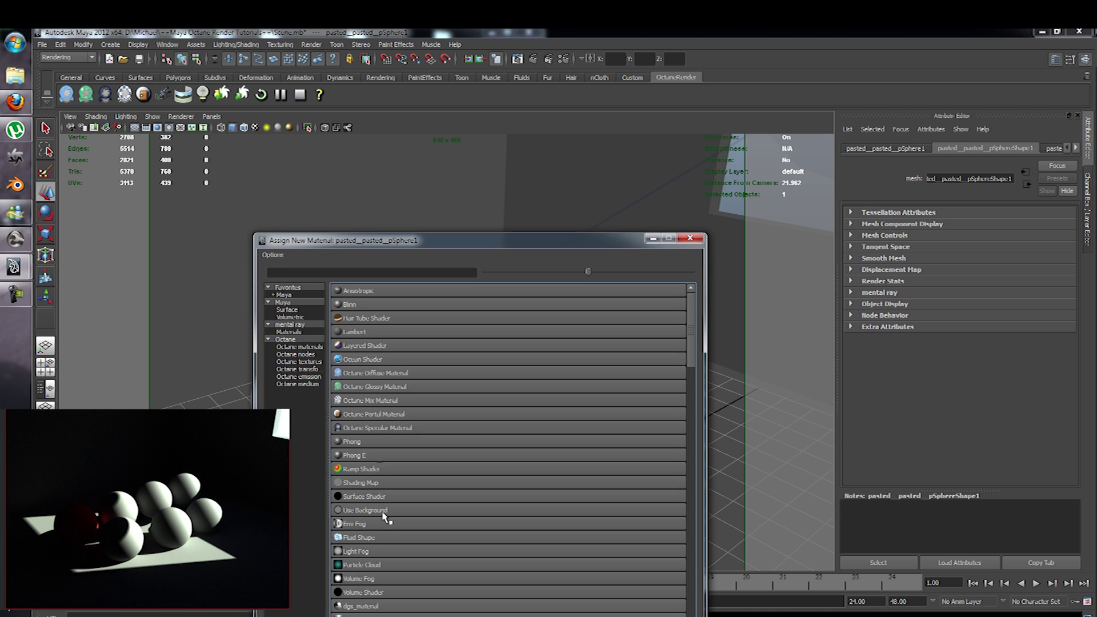
click(303, 347)
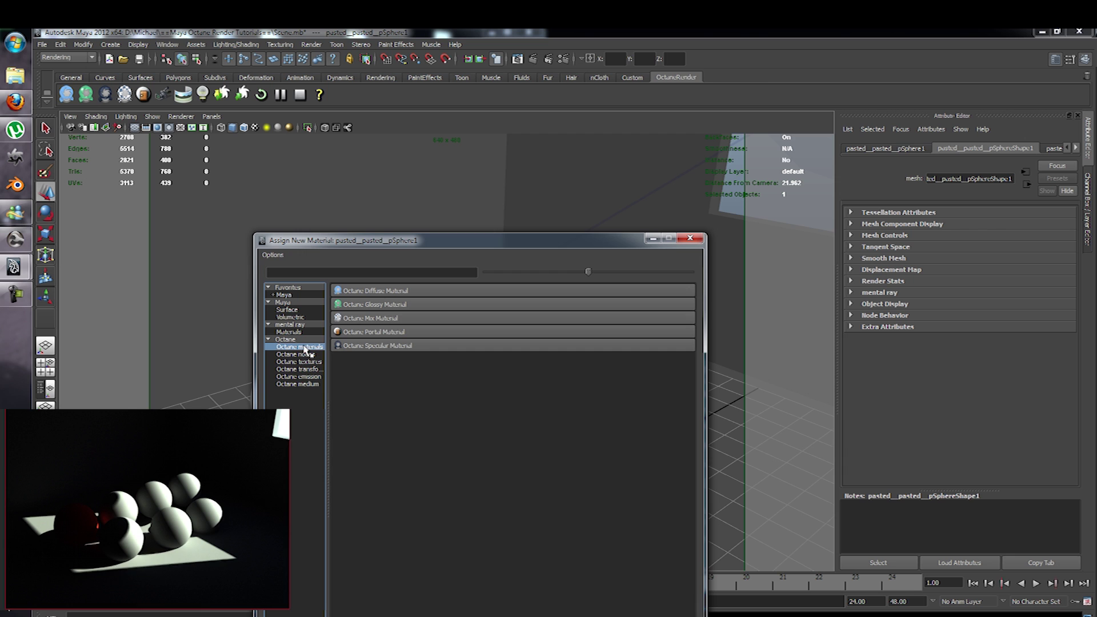
click(374, 304)
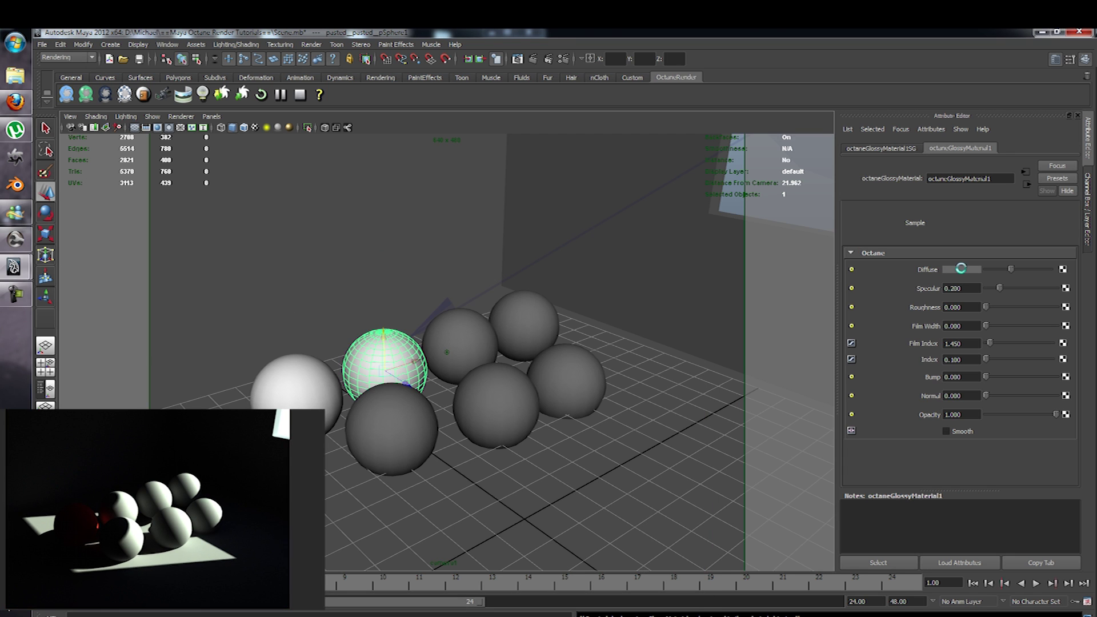
- Give the glossy material a white diffuse colour, enable smoothing and set its specular value to 1.000
click(961, 270)
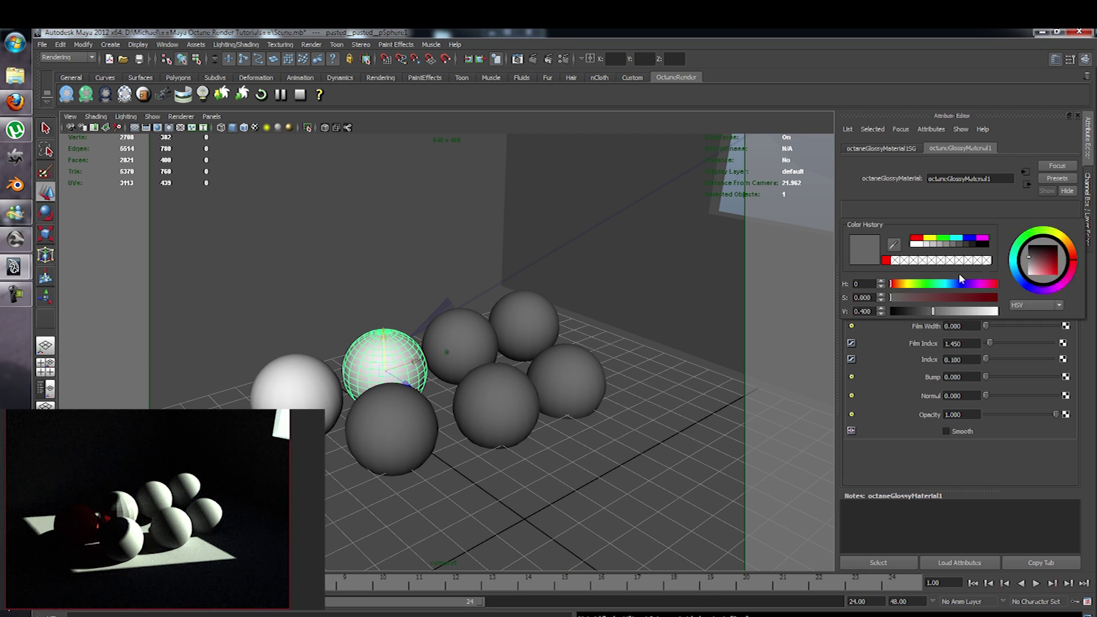
drag(1040, 262, 1024, 287)
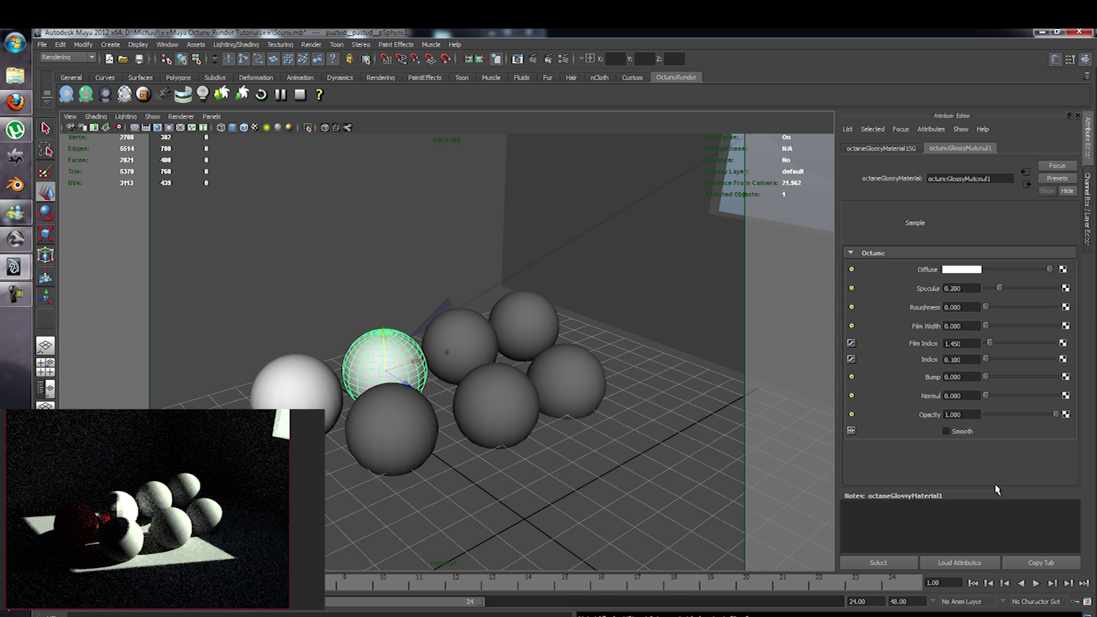
click(958, 433)
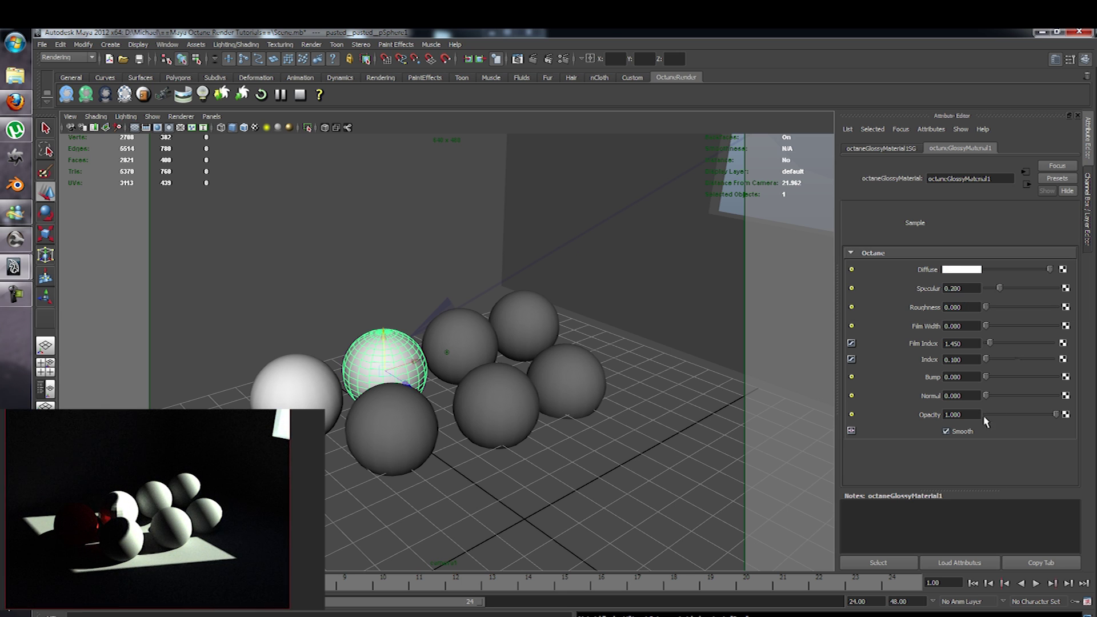
drag(1000, 291, 1066, 292)
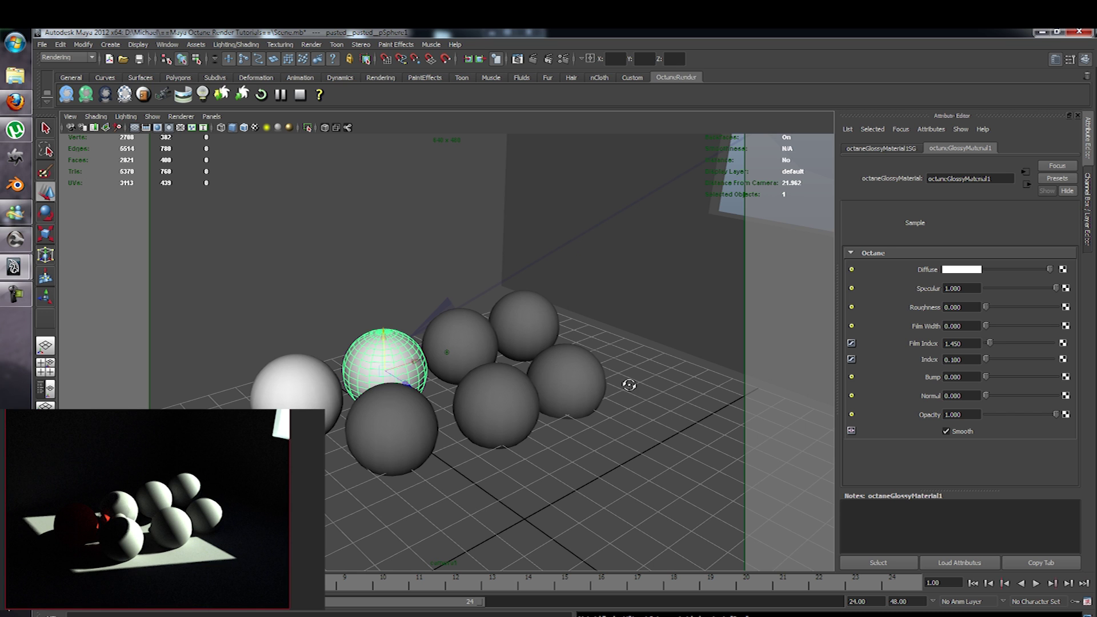
- Assign a new Octane Specular Material to the third sphere of the back row
alt+drag(632, 384, 496, 361)
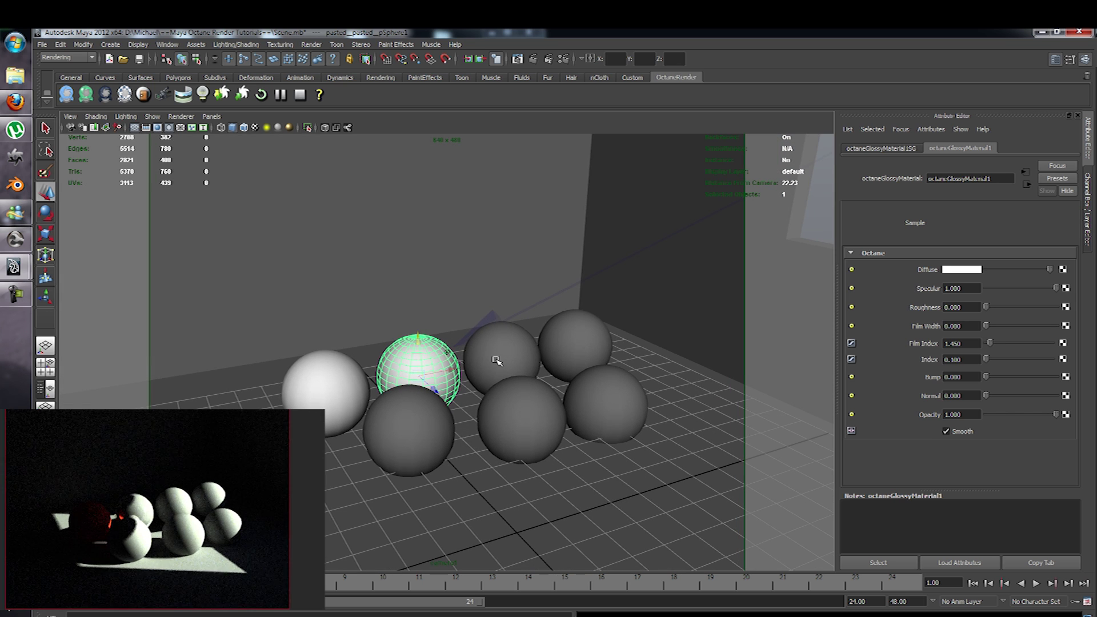
click(496, 361)
right_drag(485, 346, 478, 518)
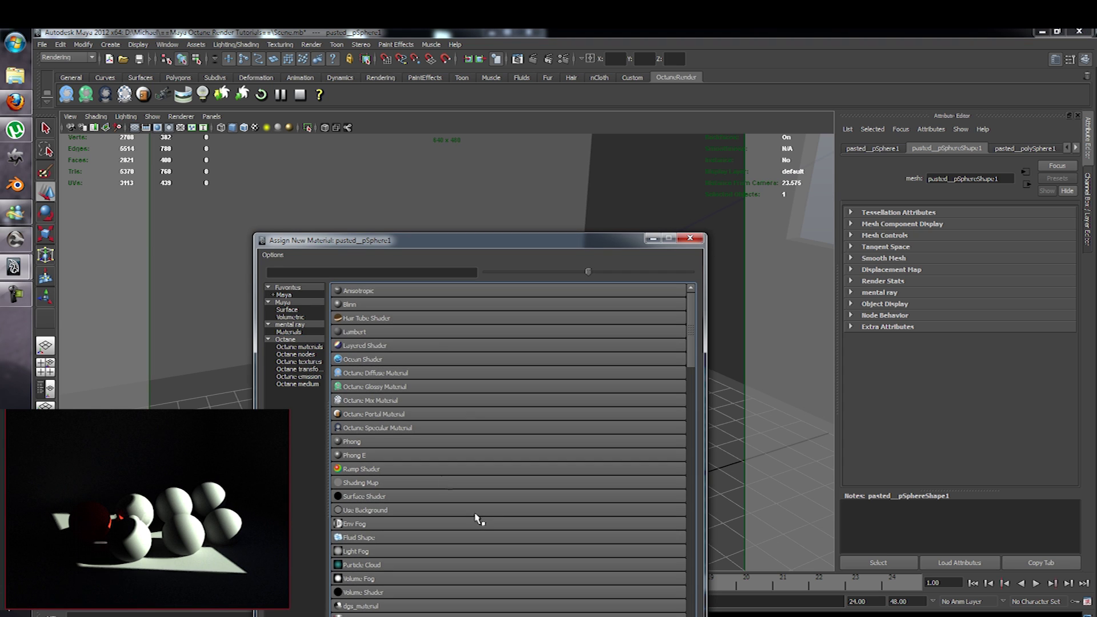
click(300, 347)
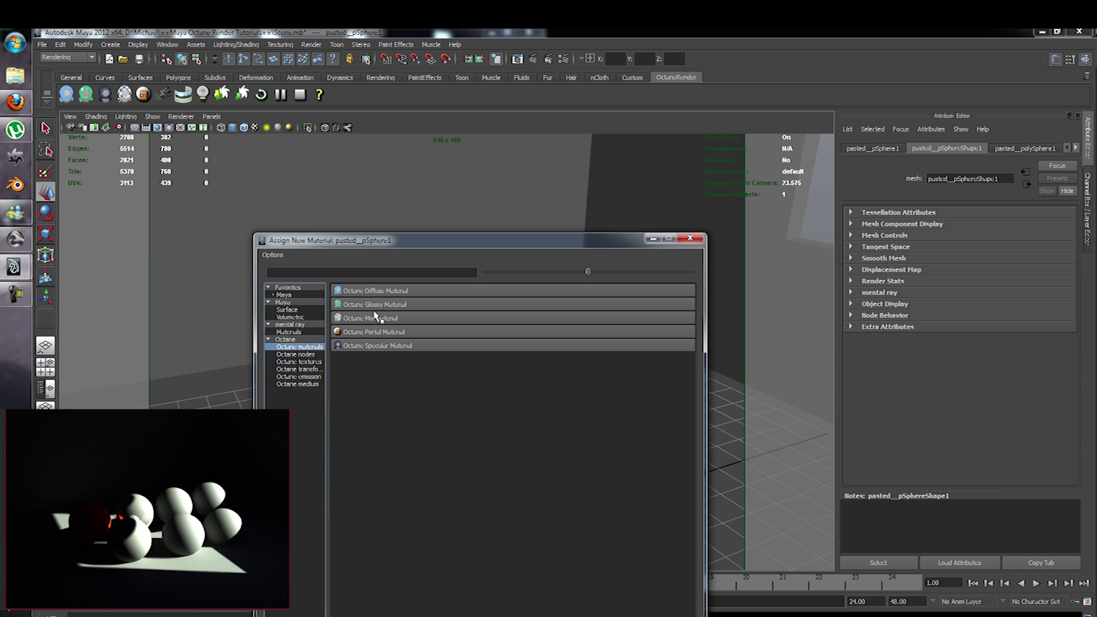
click(393, 345)
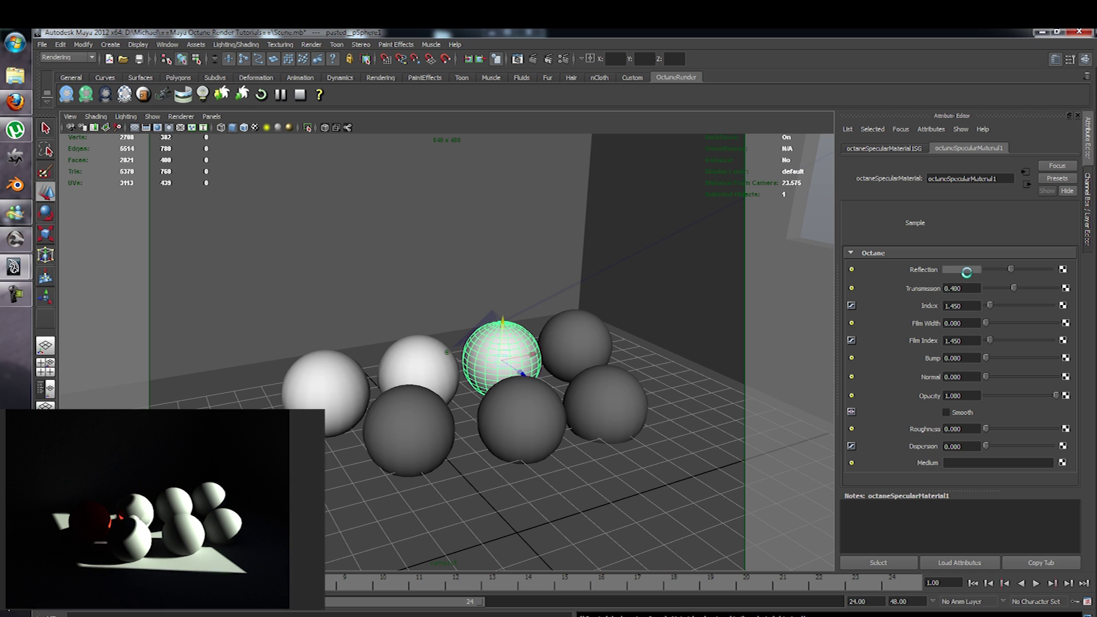
- Set the specular material's reflection colour to light green
click(966, 270)
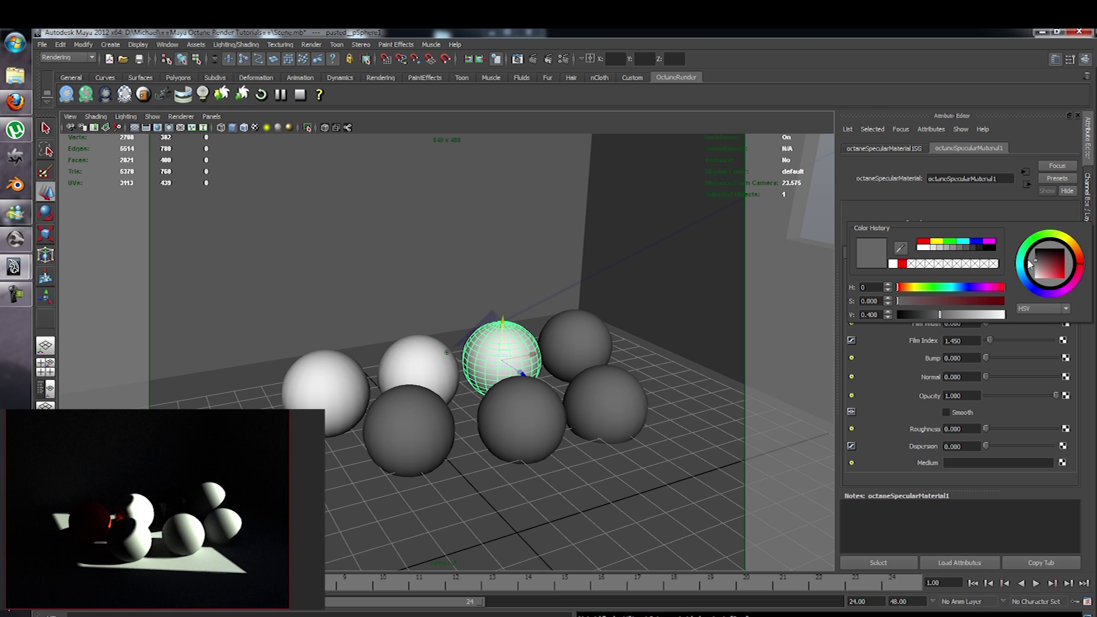
click(1043, 242)
drag(1049, 269, 1053, 280)
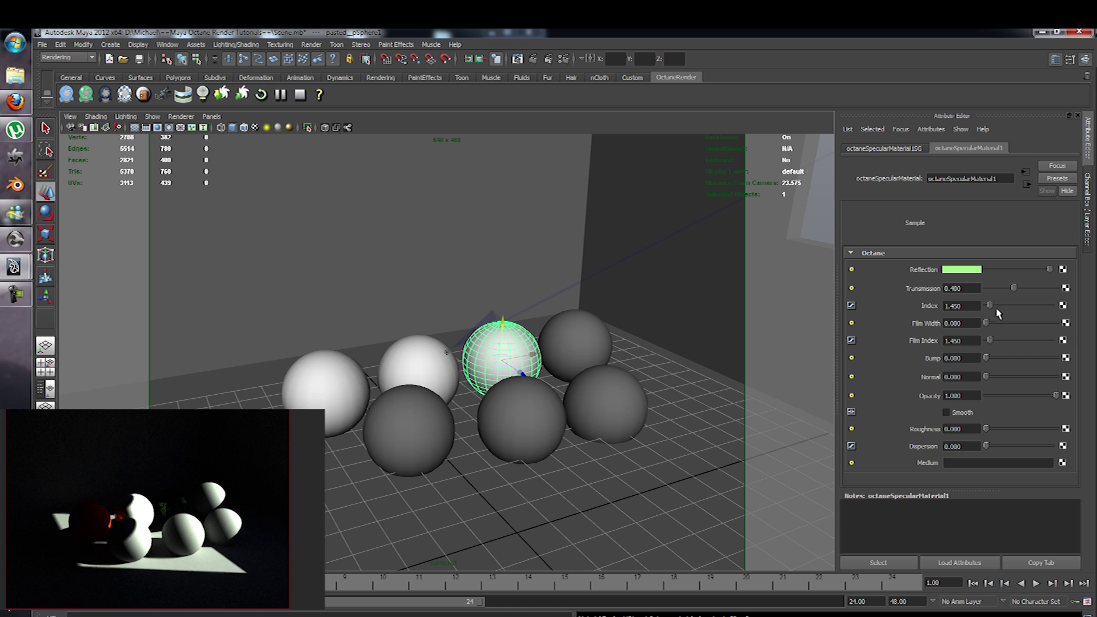
- Enable smoothing on the specular material and raise its transmission, dispersion and film width
click(946, 412)
drag(1014, 288, 1056, 288)
drag(1001, 447, 1017, 447)
drag(986, 323, 994, 323)
- Assign a new Octane Diffuse Material to the fourth sphere of the back row
alt+drag(534, 409, 544, 409)
click(502, 292)
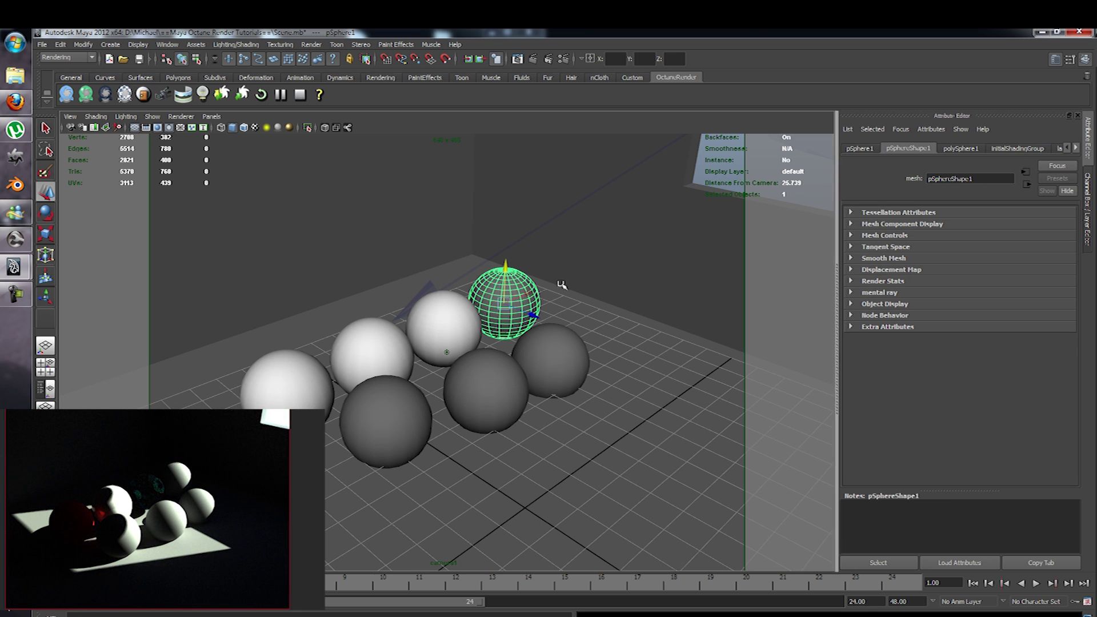
right_click(517, 294)
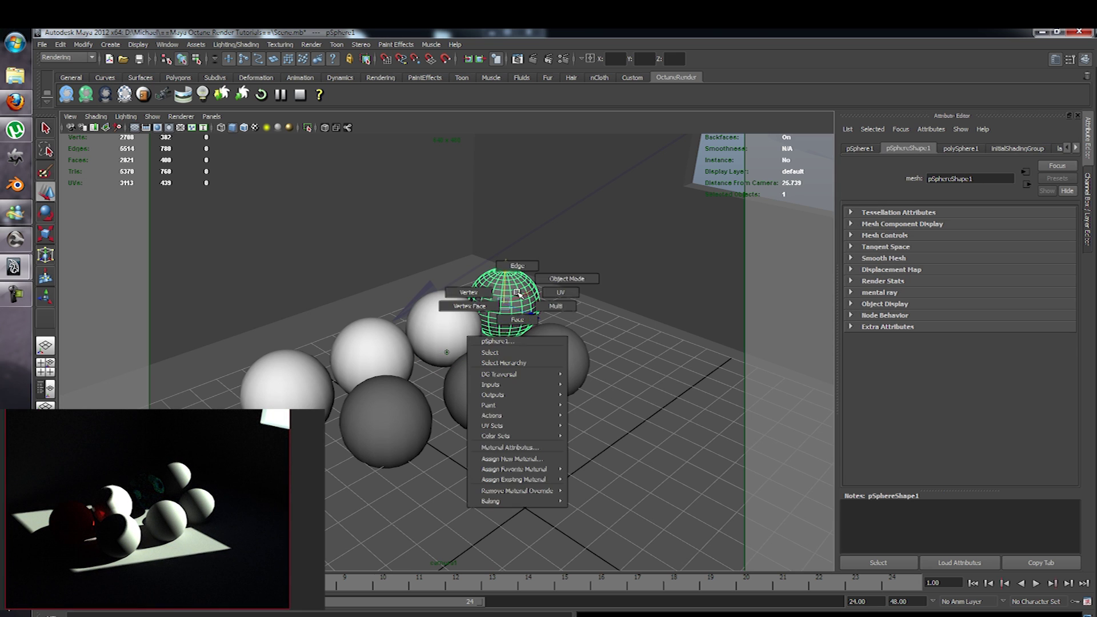
click(516, 459)
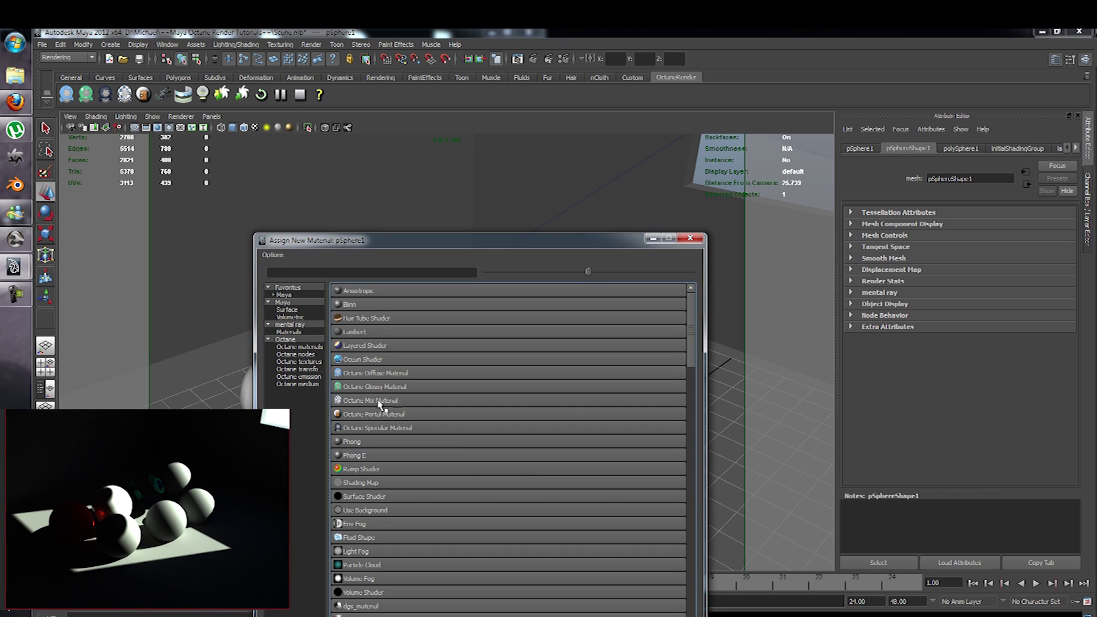
click(294, 354)
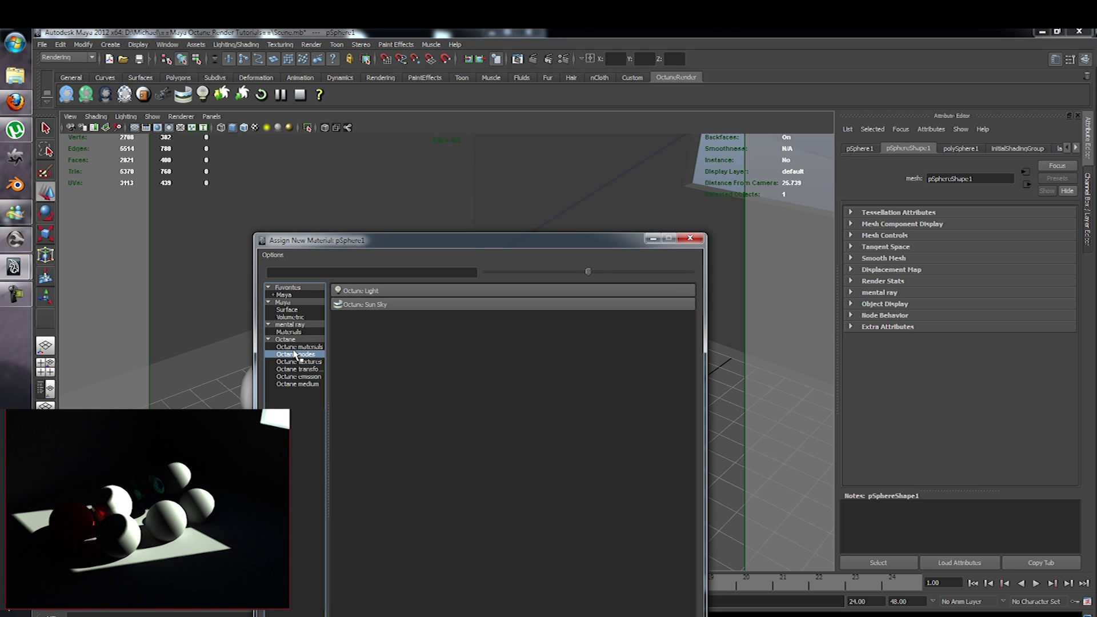
click(297, 347)
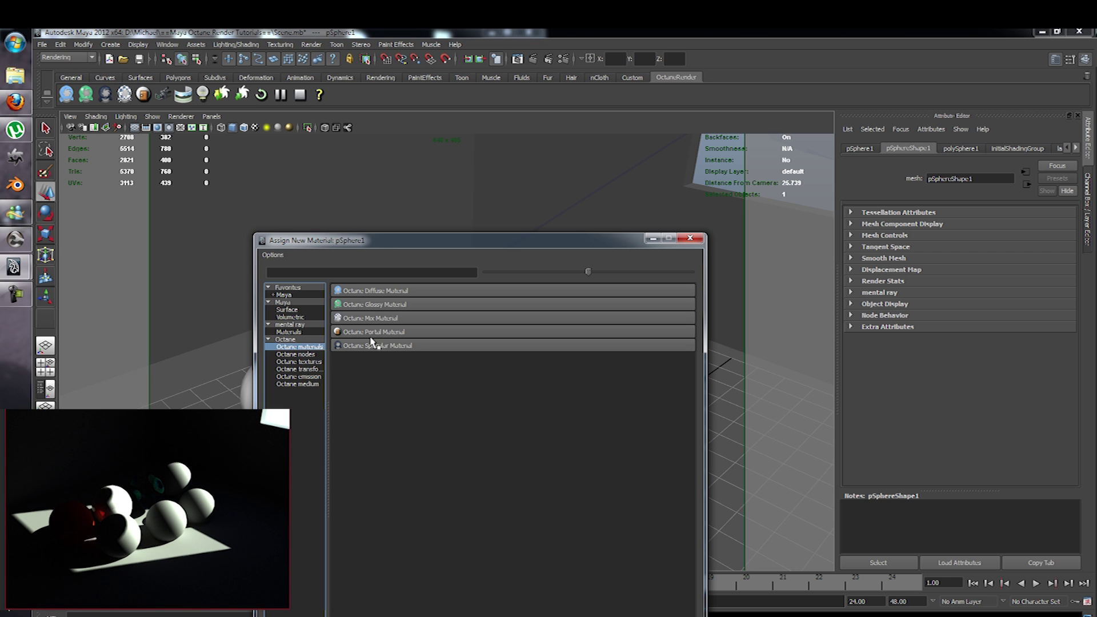
click(392, 294)
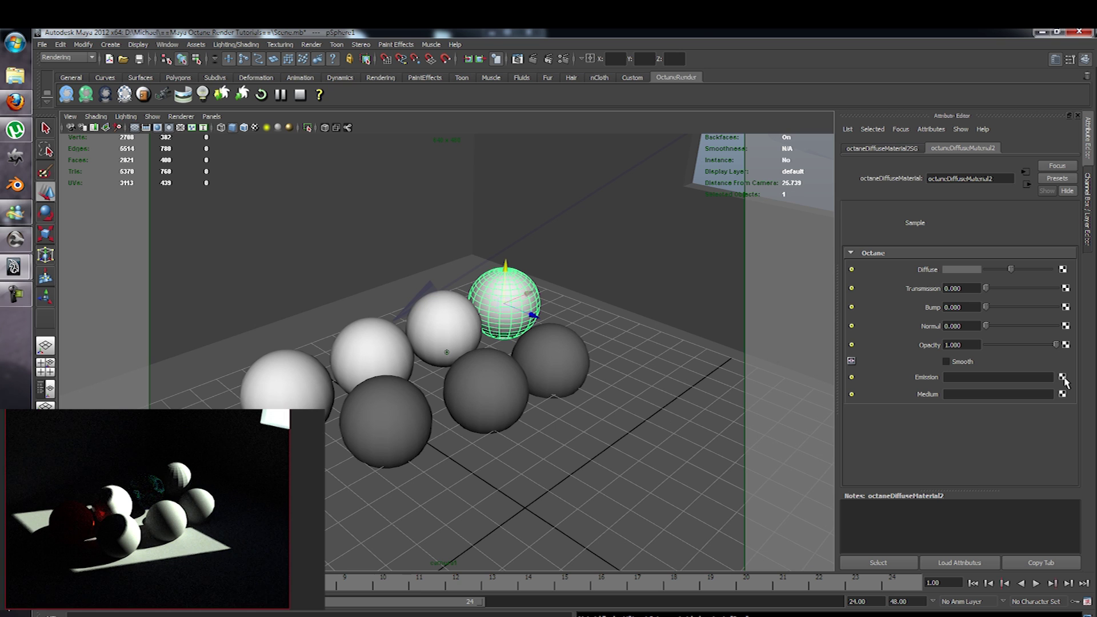
- Create an Octane Texture Emission node for the new diffuse material's emission
click(1062, 378)
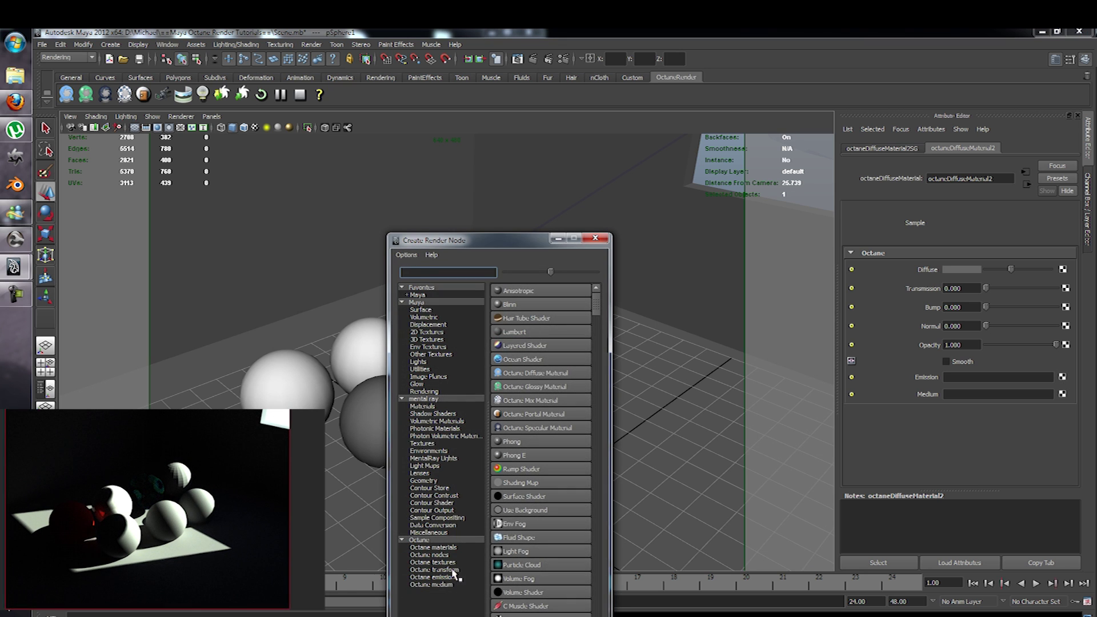
click(443, 579)
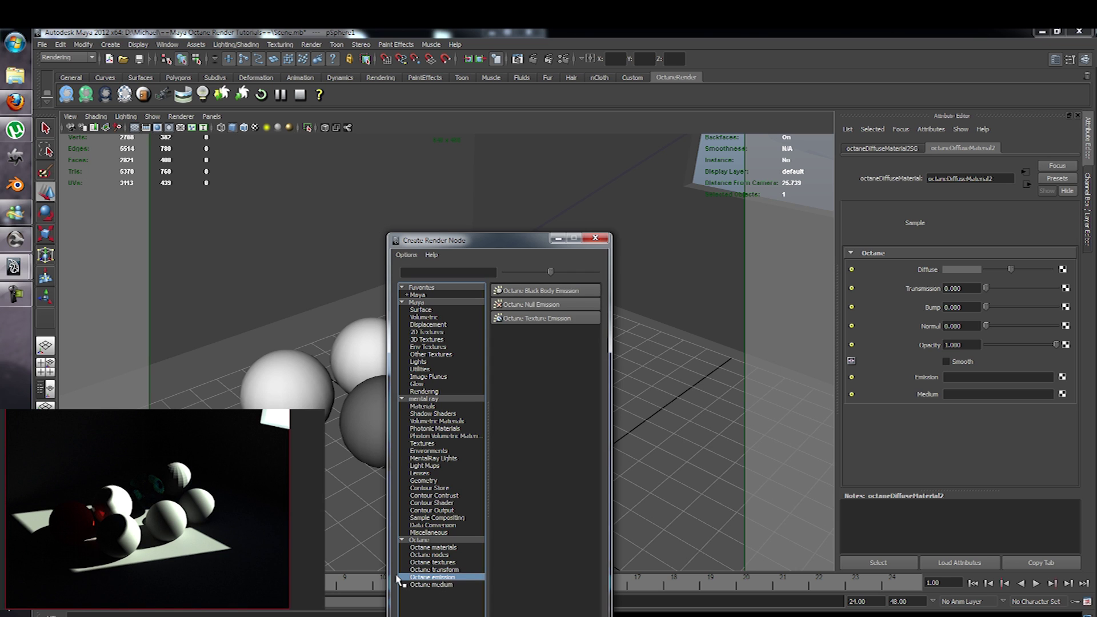
click(402, 303)
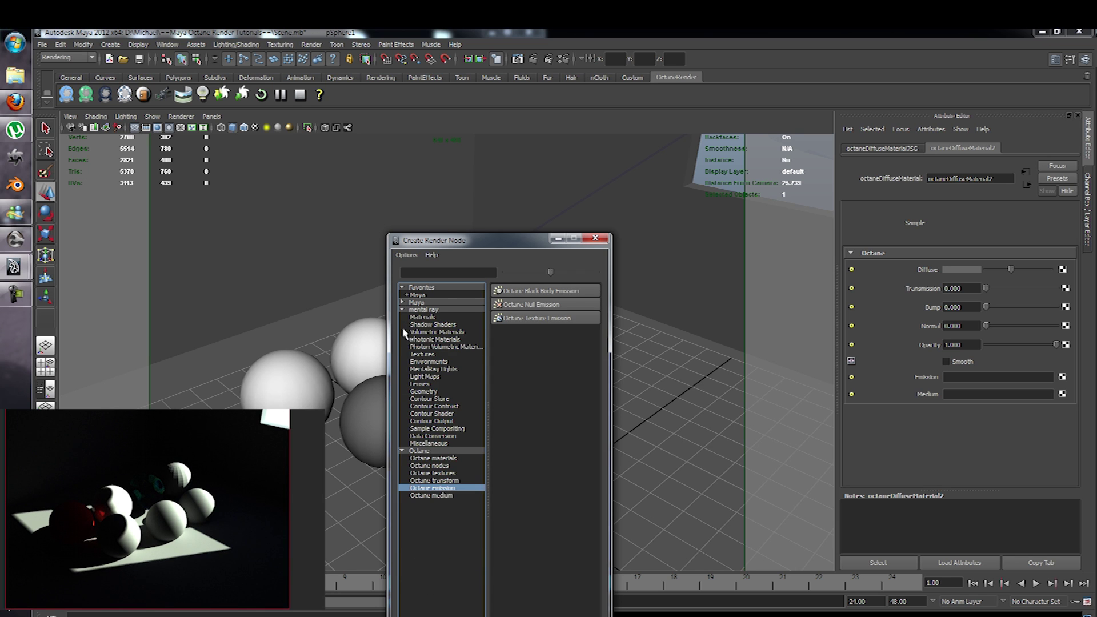
click(402, 310)
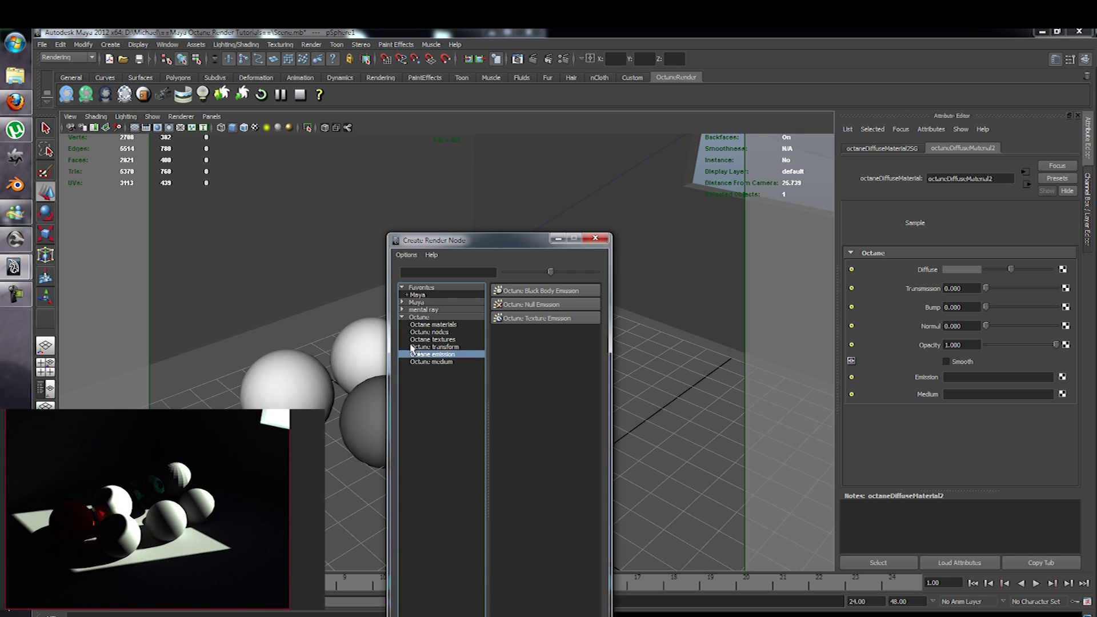
click(540, 318)
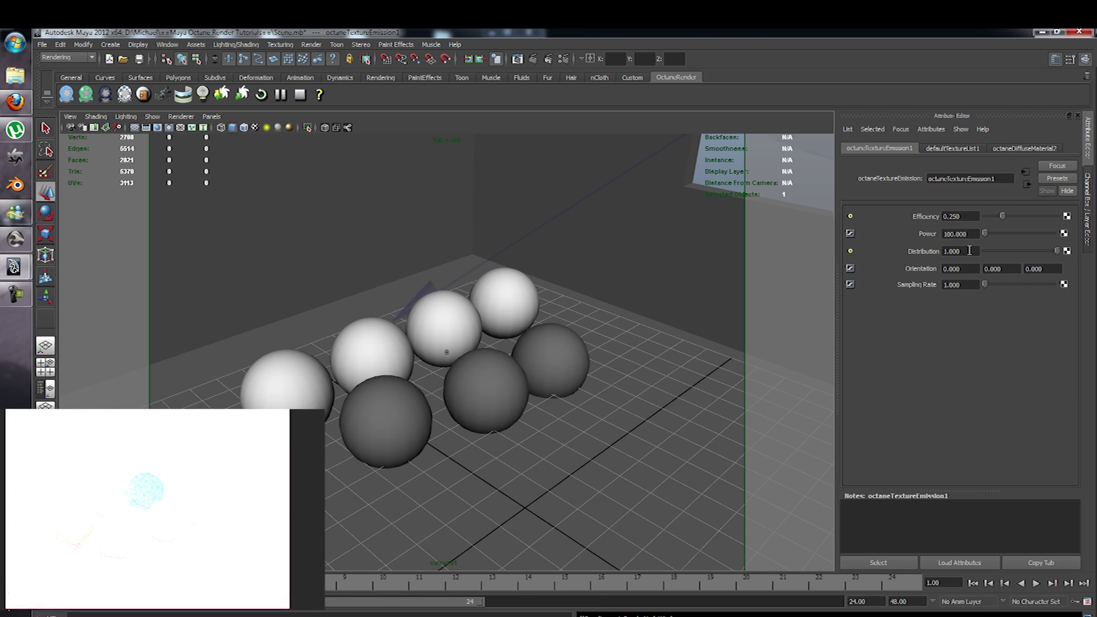
- Set the texture emission's power to 1
drag(970, 234, 918, 235)
text(1)
click(643, 324)
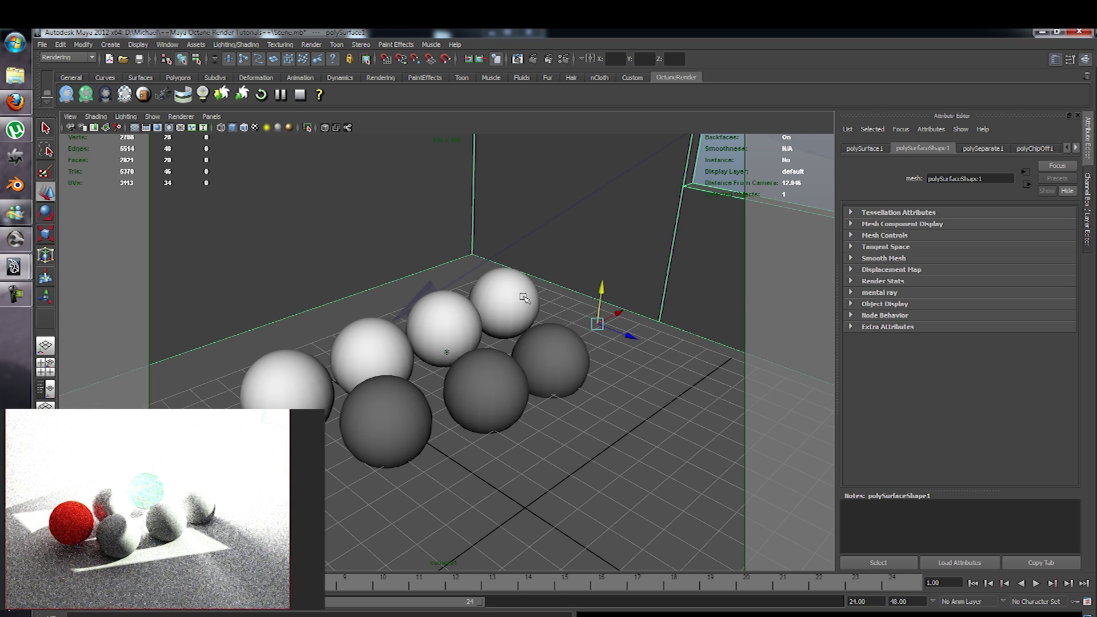
- Set the sphere's texture emission distribution to 0.2 and return to its diffuse material
click(506, 303)
click(1023, 150)
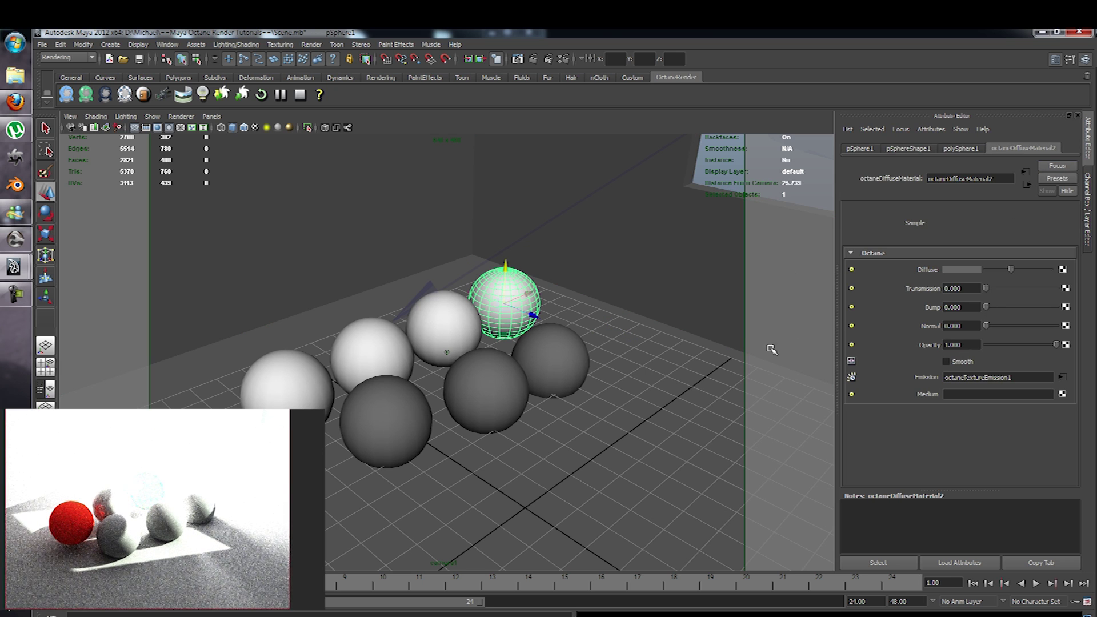
click(1064, 376)
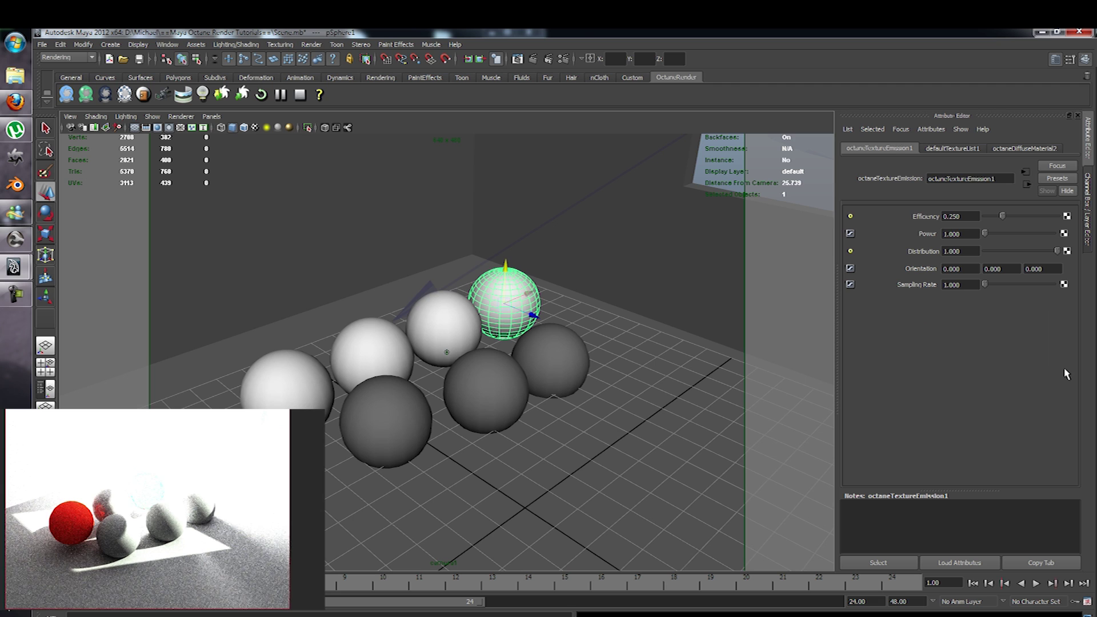
double_click(973, 254)
text(0.2)
click(502, 294)
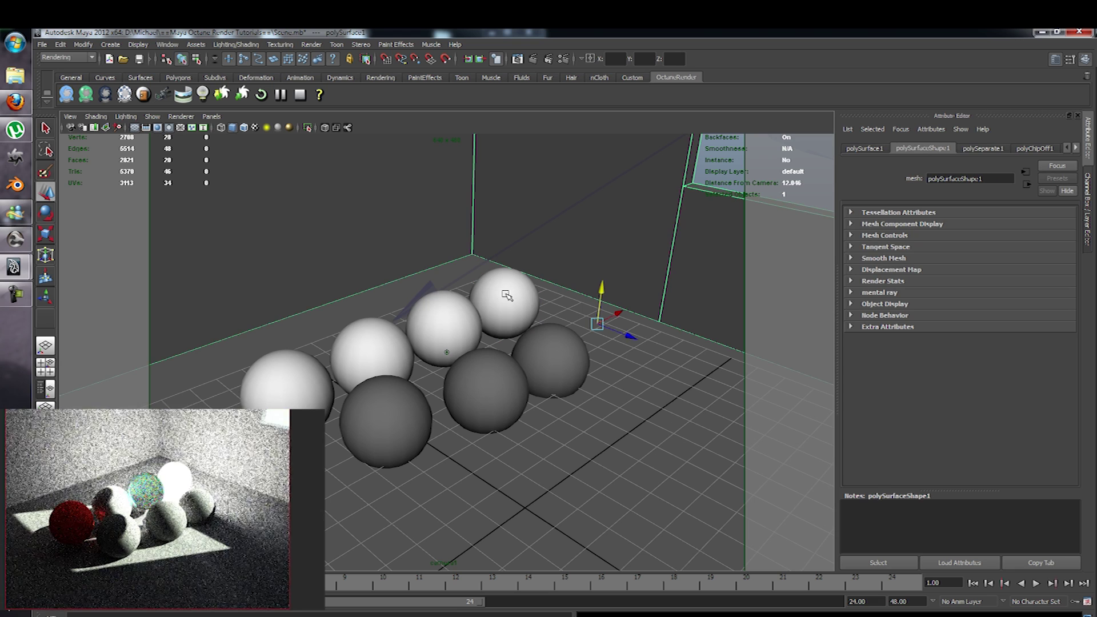
click(507, 296)
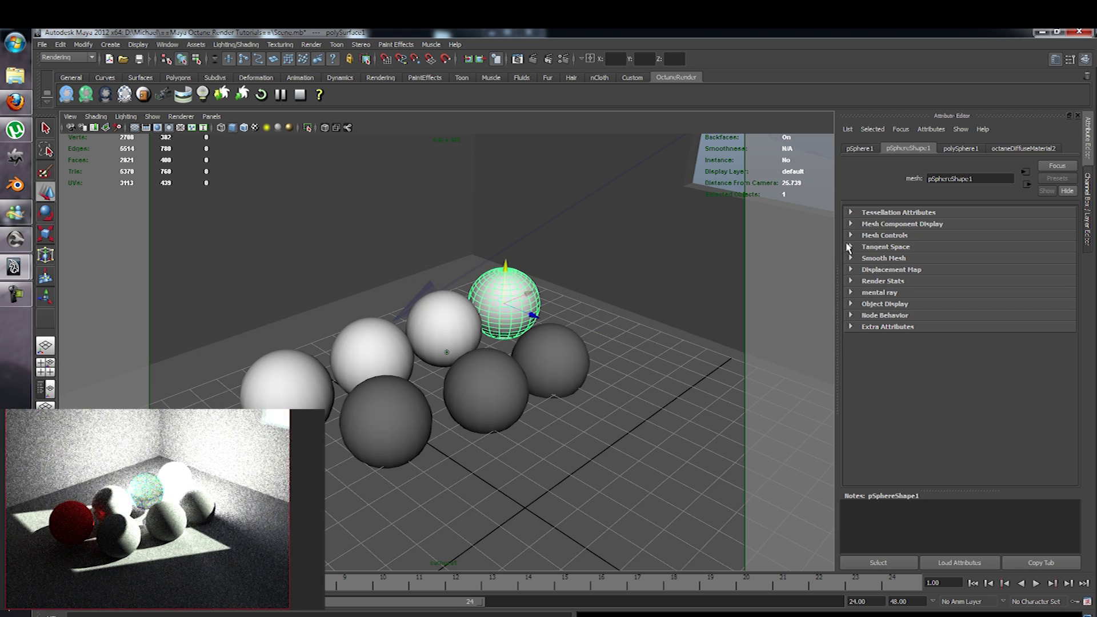
click(1015, 149)
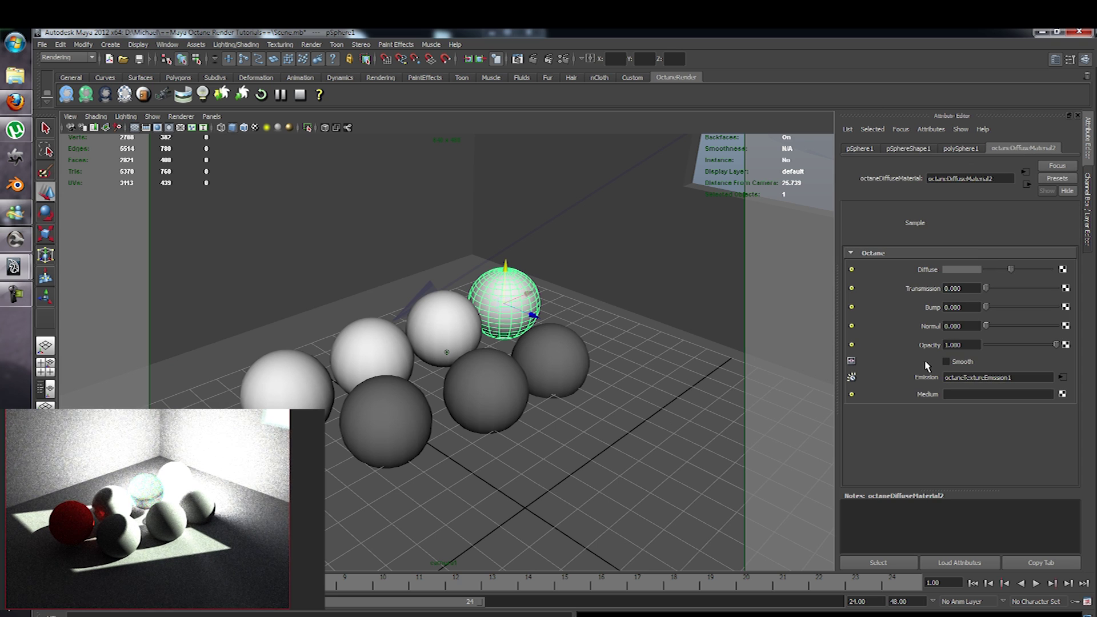
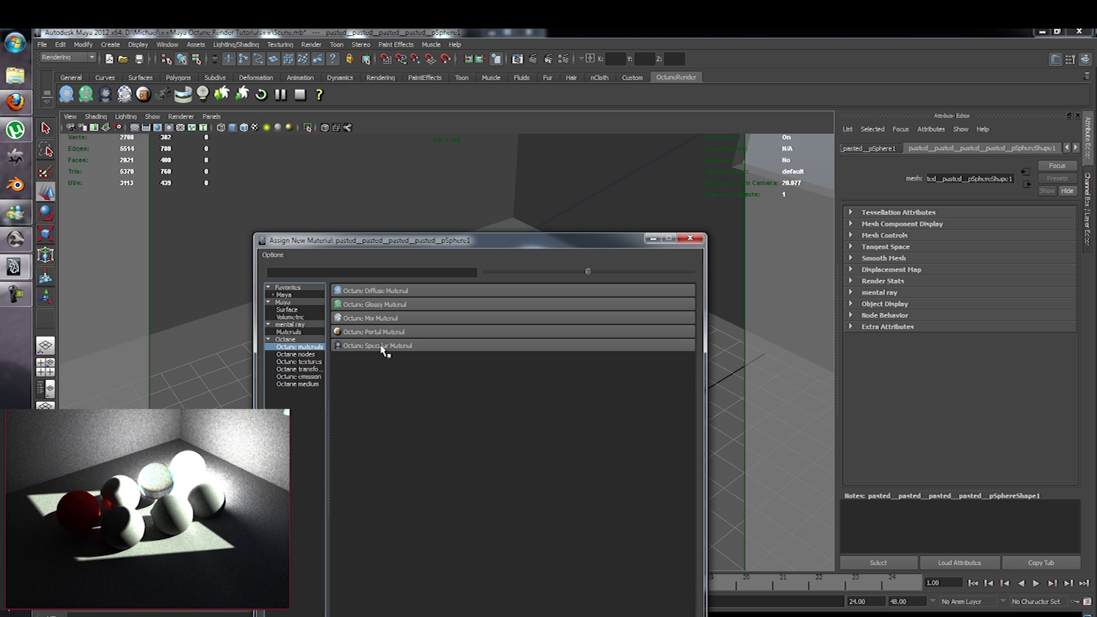
- Assign an Octane Mix Material to the first sphere of the front row and create an Octane Specular Material as its Material 1
click(380, 317)
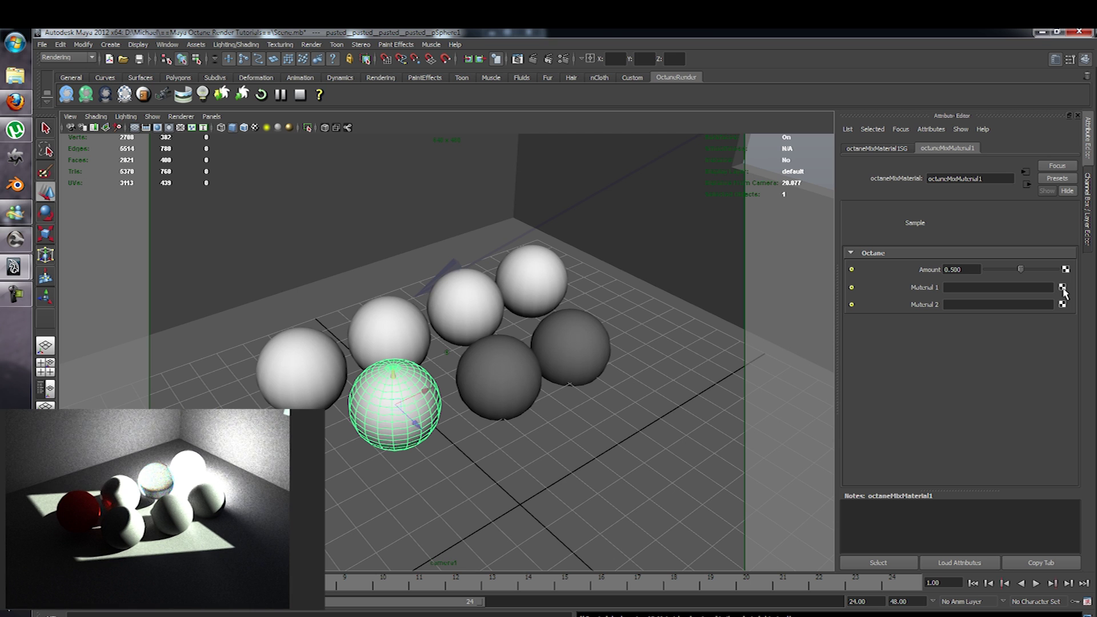
click(1062, 288)
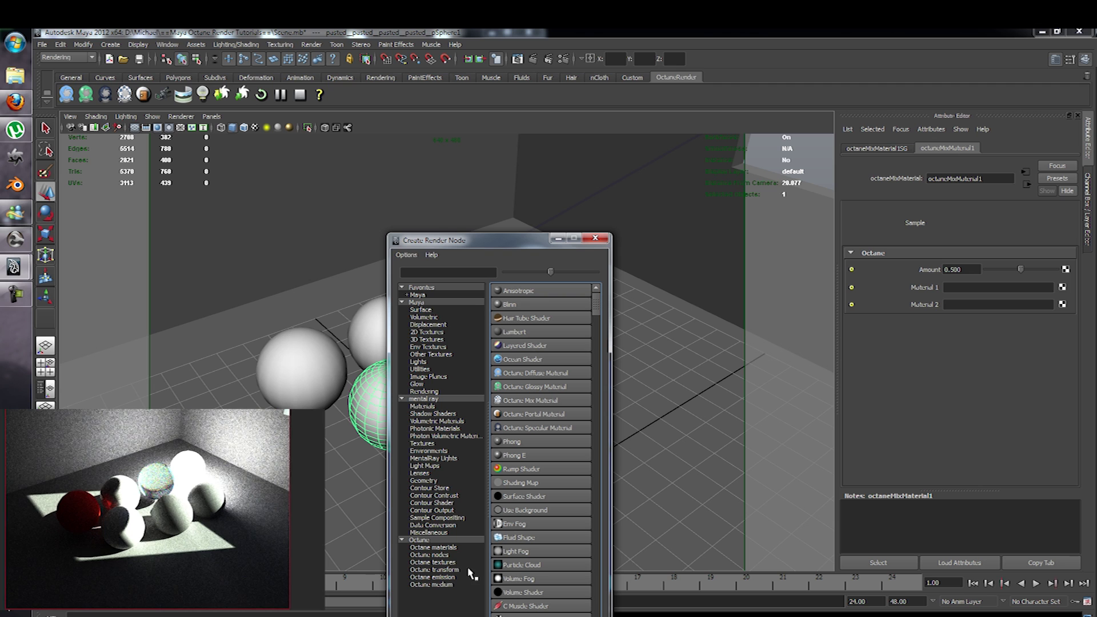
click(453, 554)
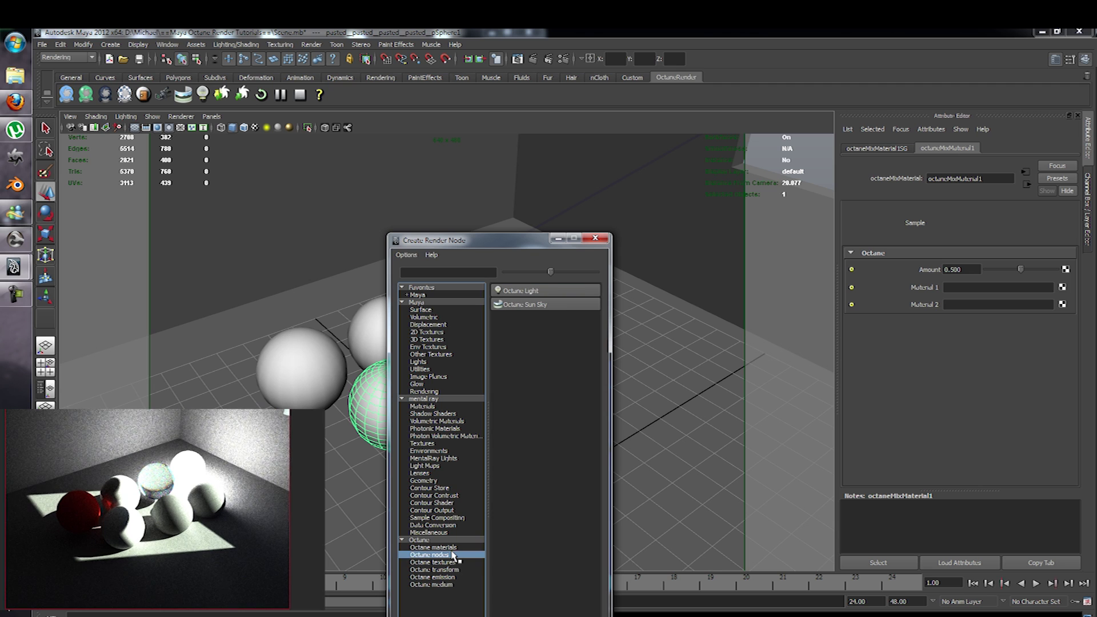
click(451, 547)
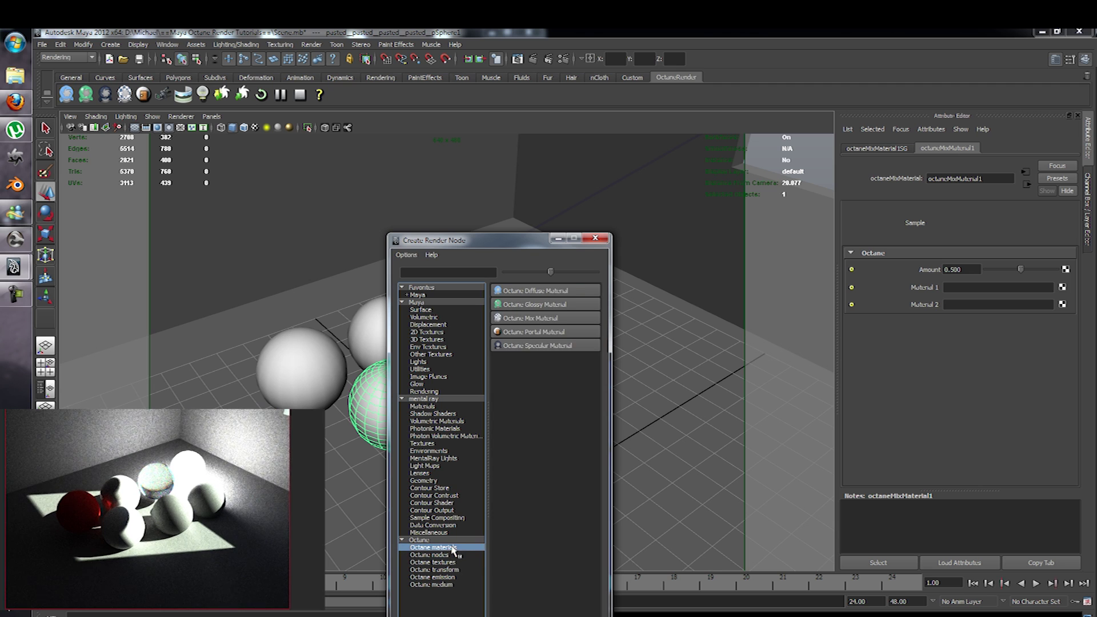
click(538, 346)
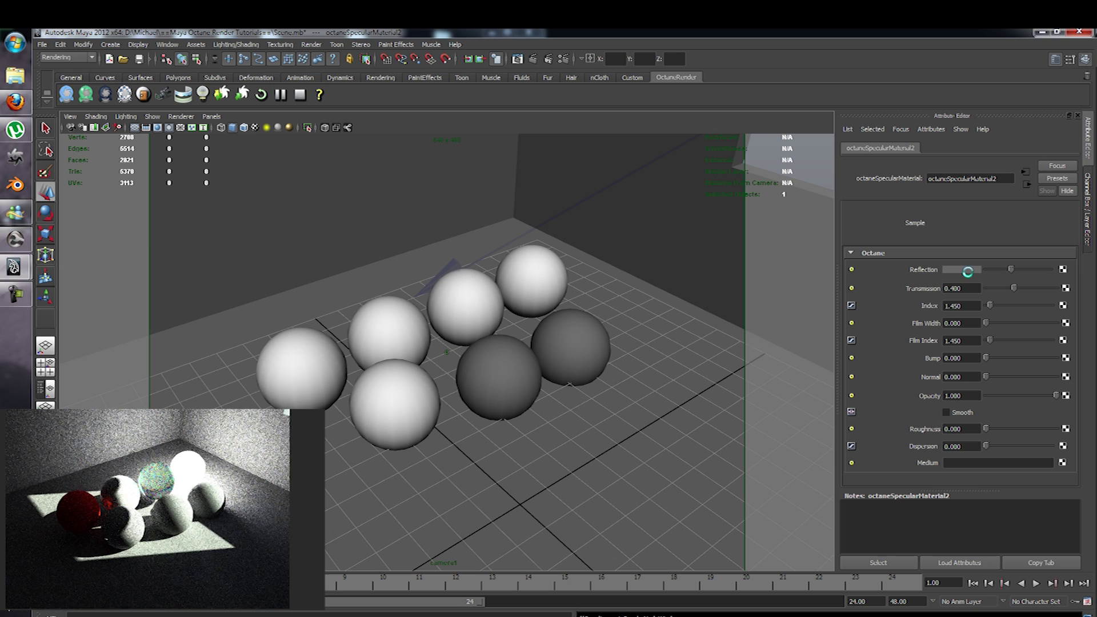
- Give the mix's specular material a purple reflection colour, transmission 1.000 and dispersion 0.009
click(968, 270)
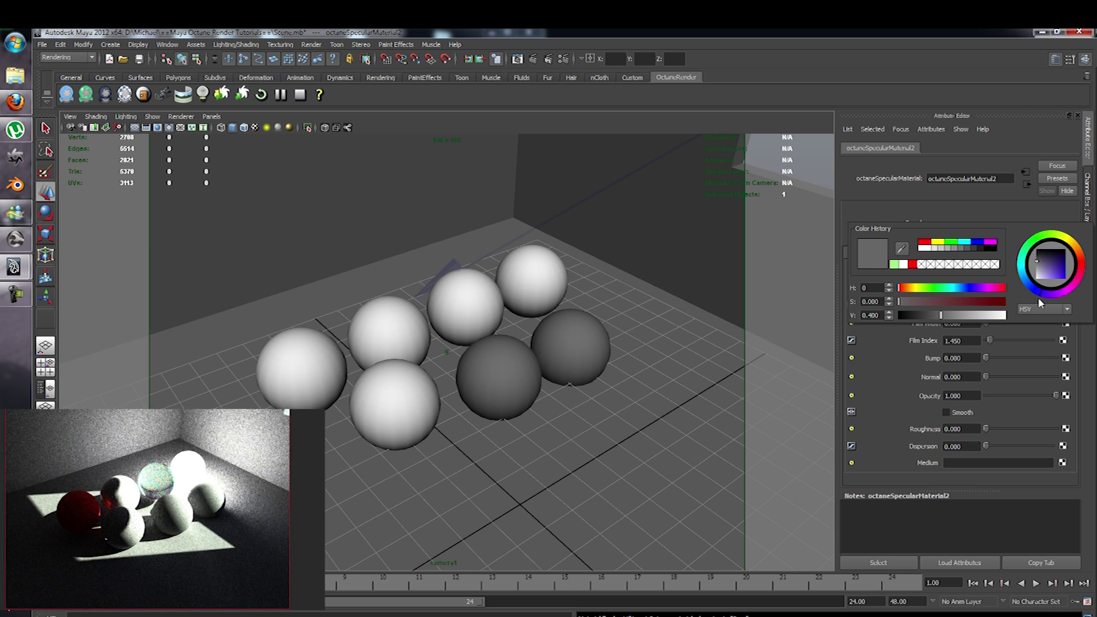
drag(1037, 298, 1061, 296)
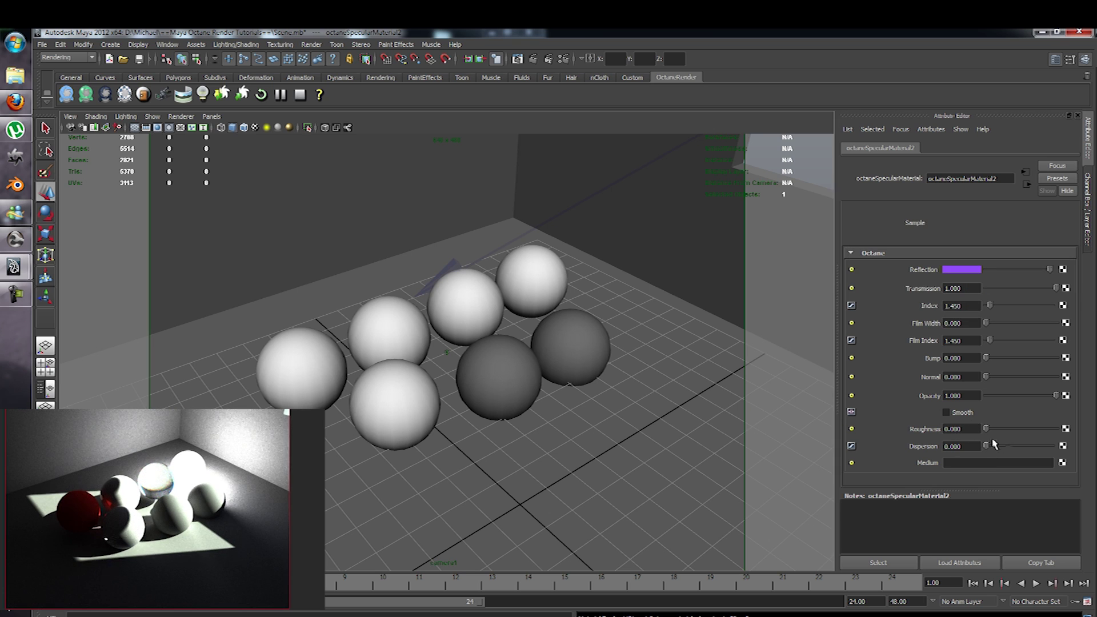
mouse_move(982, 446)
mouse_down()
mouse_move(1006, 448)
mouse_move(993, 452)
mouse_up()
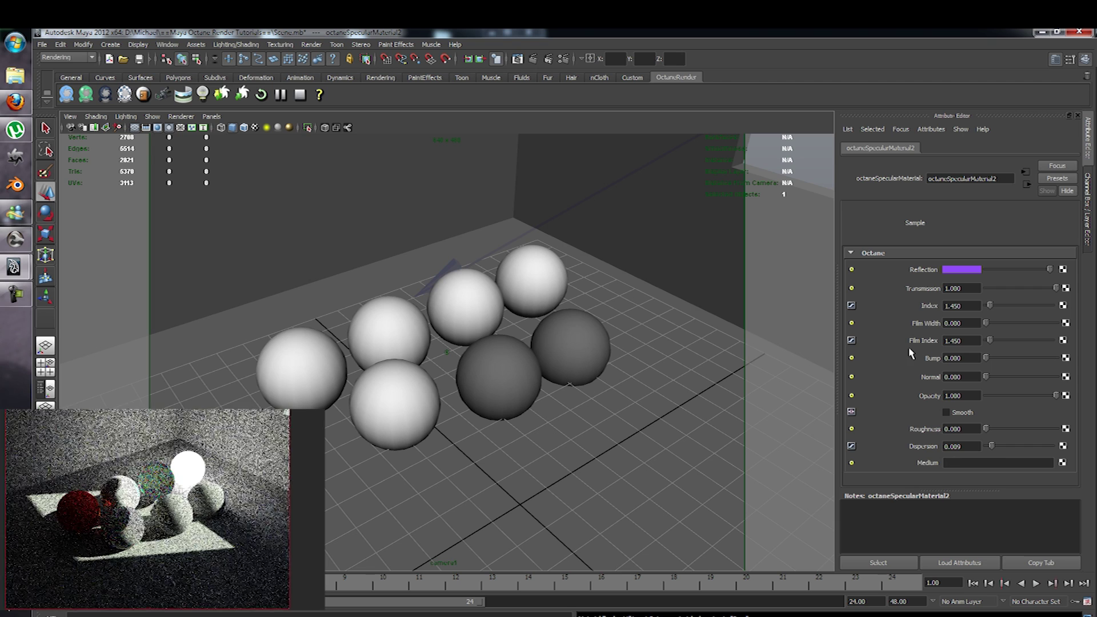
- Return to the mix material and create an Octane Glossy Material as its Material 2
click(1027, 184)
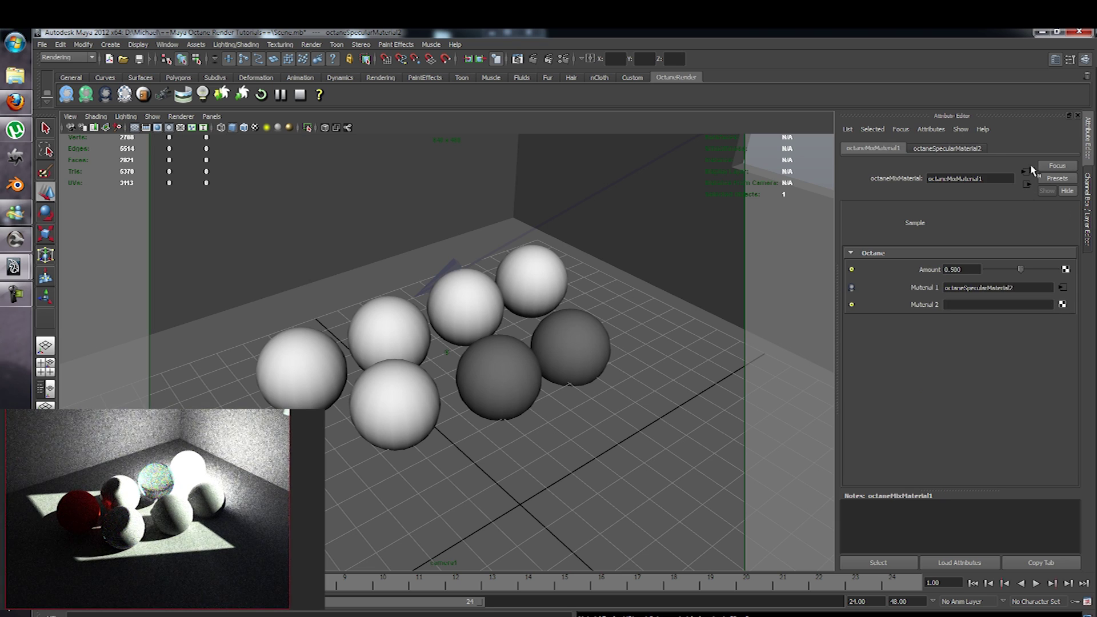
click(1062, 305)
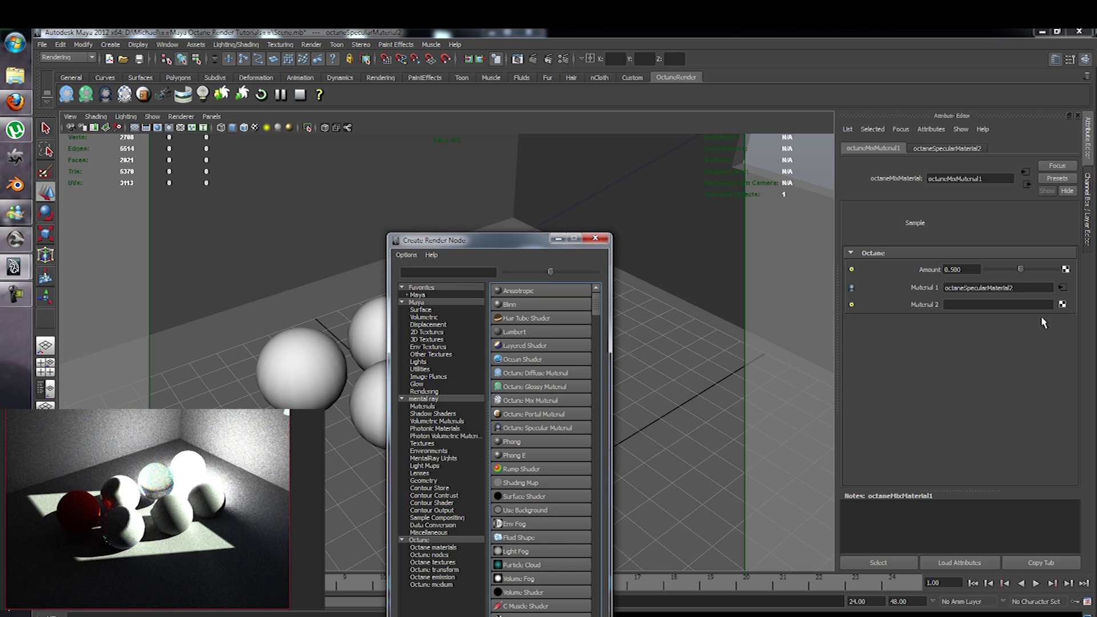
click(434, 548)
click(551, 304)
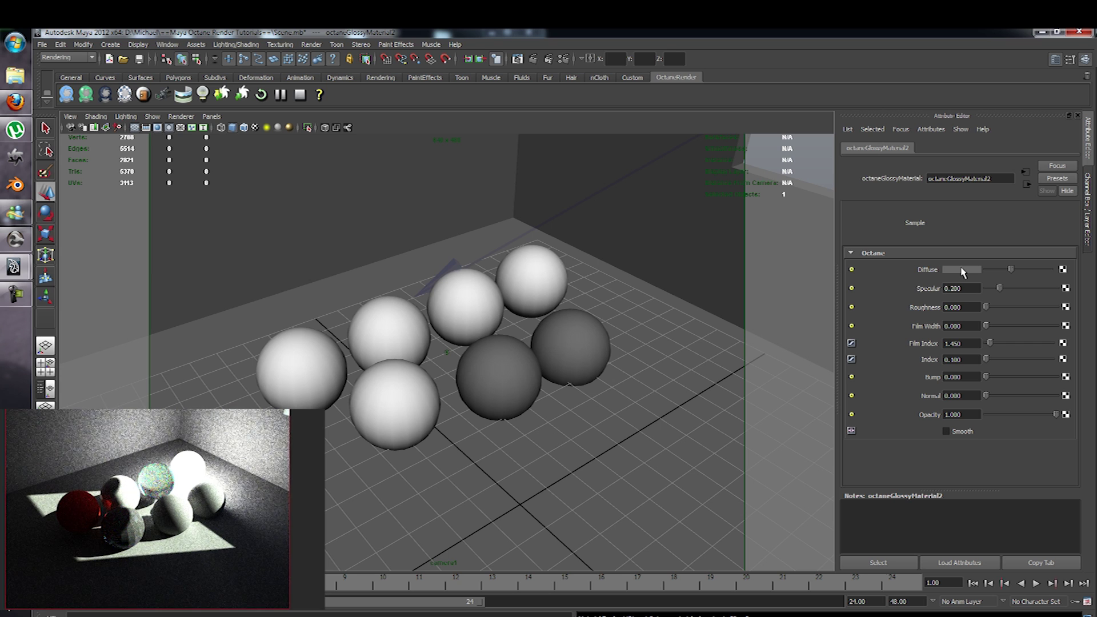
- Give the glossy material a light orange diffuse colour, enable smoothing, and raise specular to about 0.68 and roughness to about 0.59
click(962, 270)
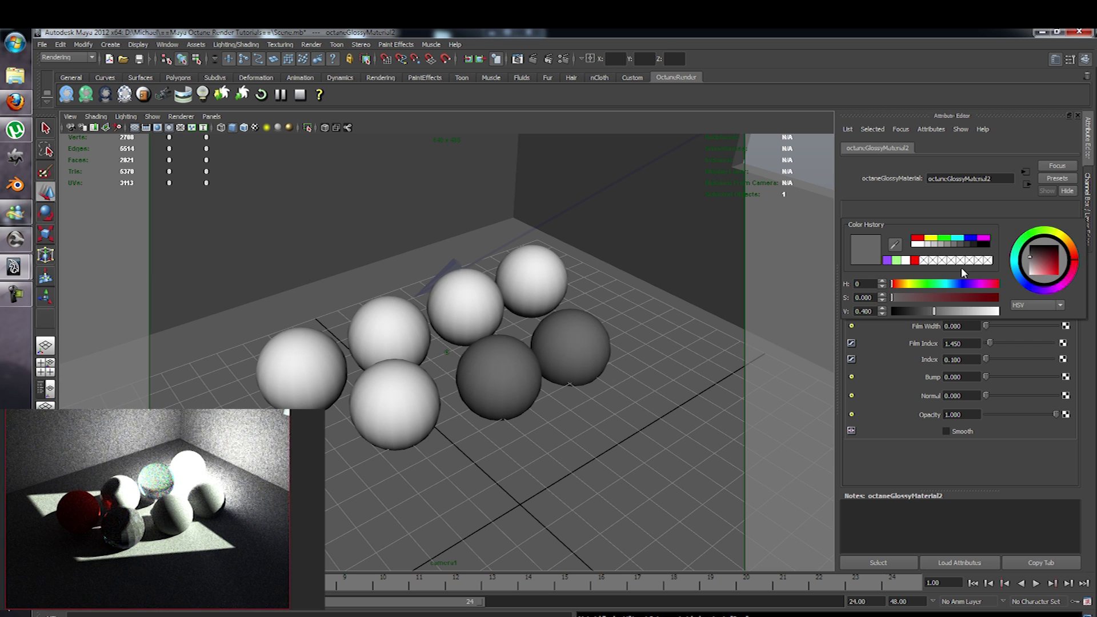
click(1073, 252)
click(1047, 274)
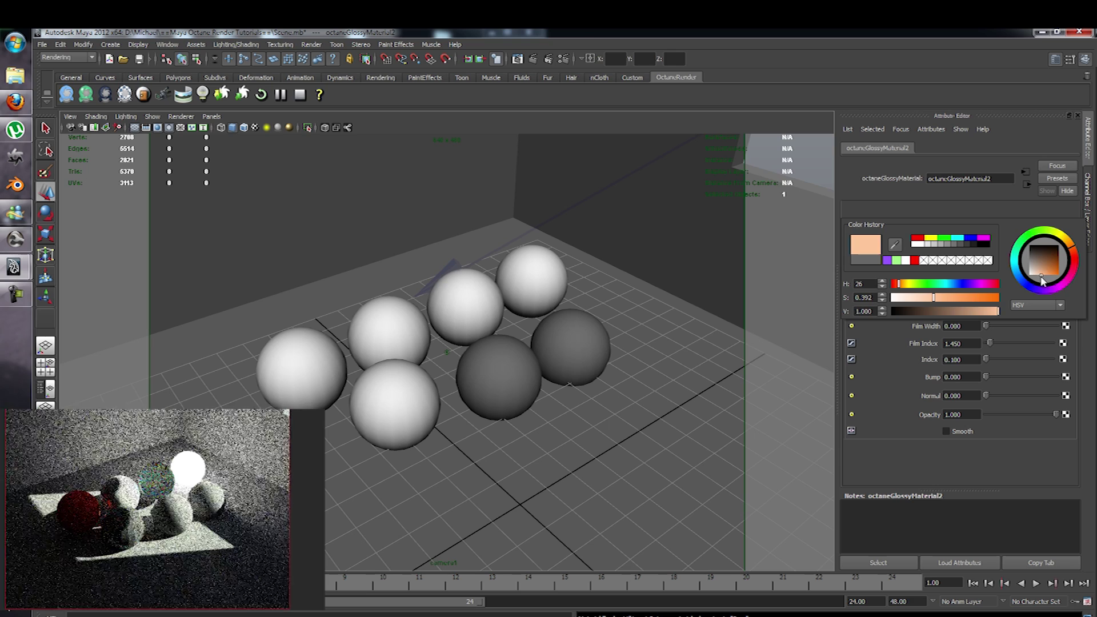
click(963, 432)
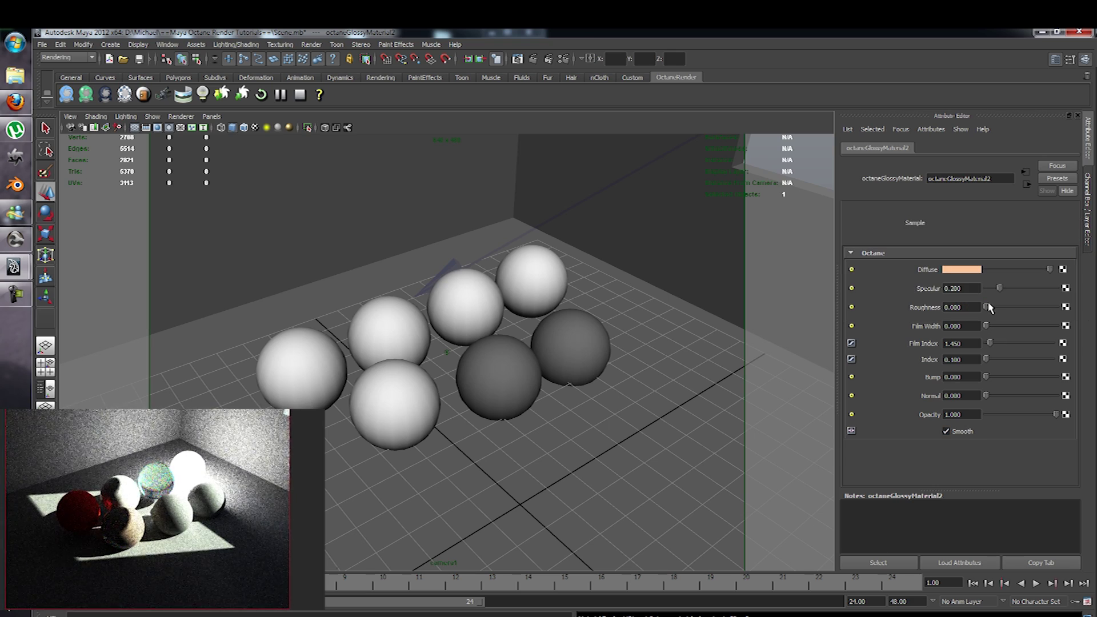
drag(999, 288, 1028, 308)
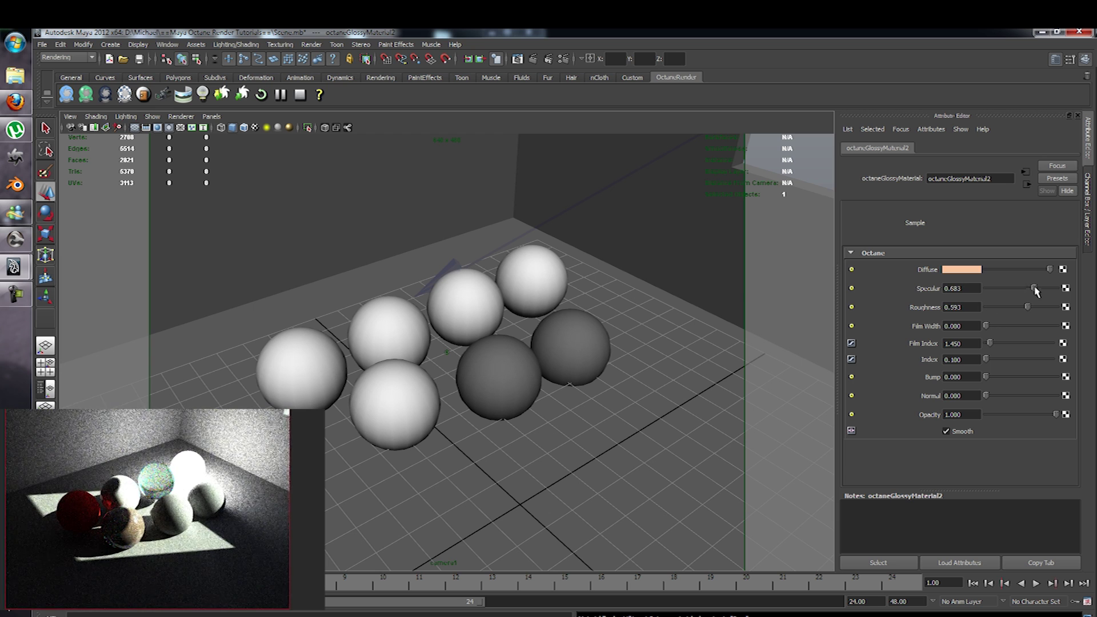
- Set the texture emission efficiency of the farthest back-row sphere's diffuse material to 0.000 and enable smoothing on that material
click(493, 359)
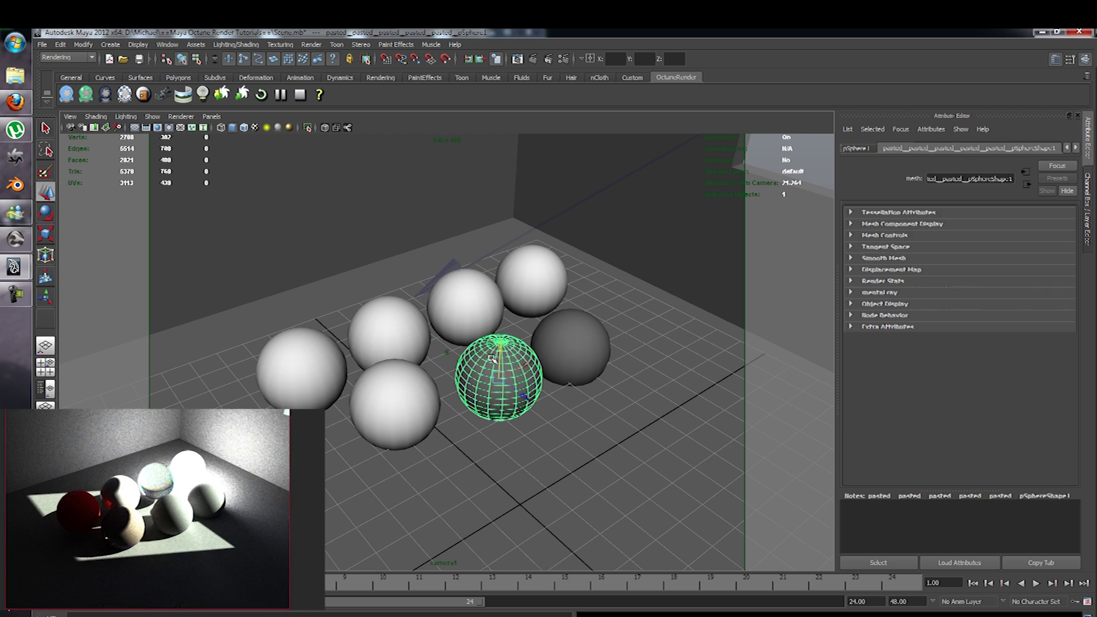
click(537, 256)
click(1014, 148)
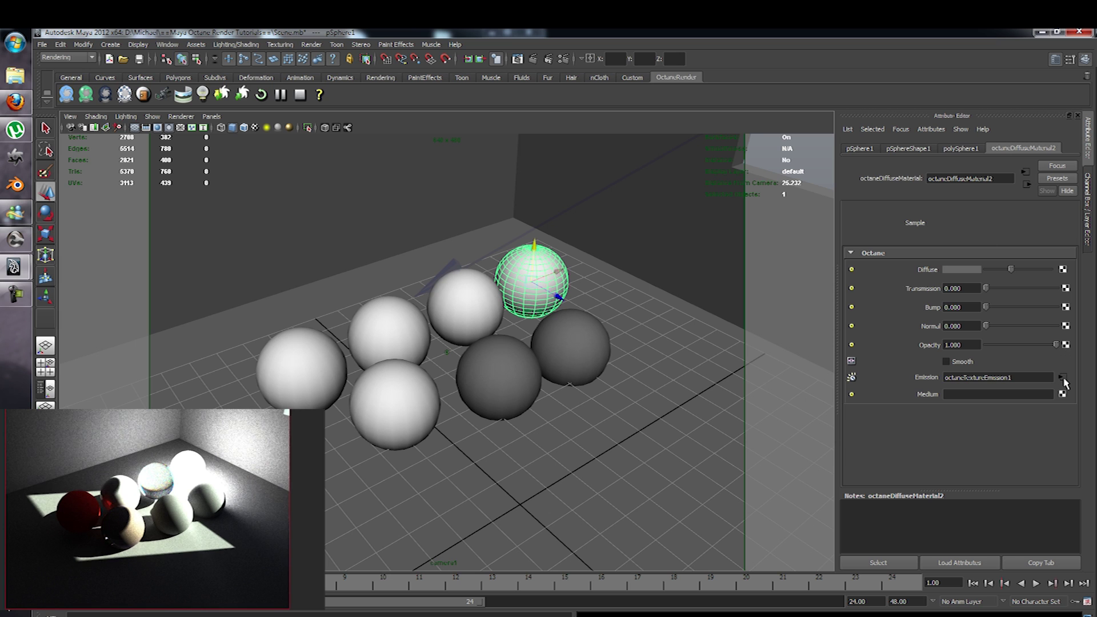
click(1063, 378)
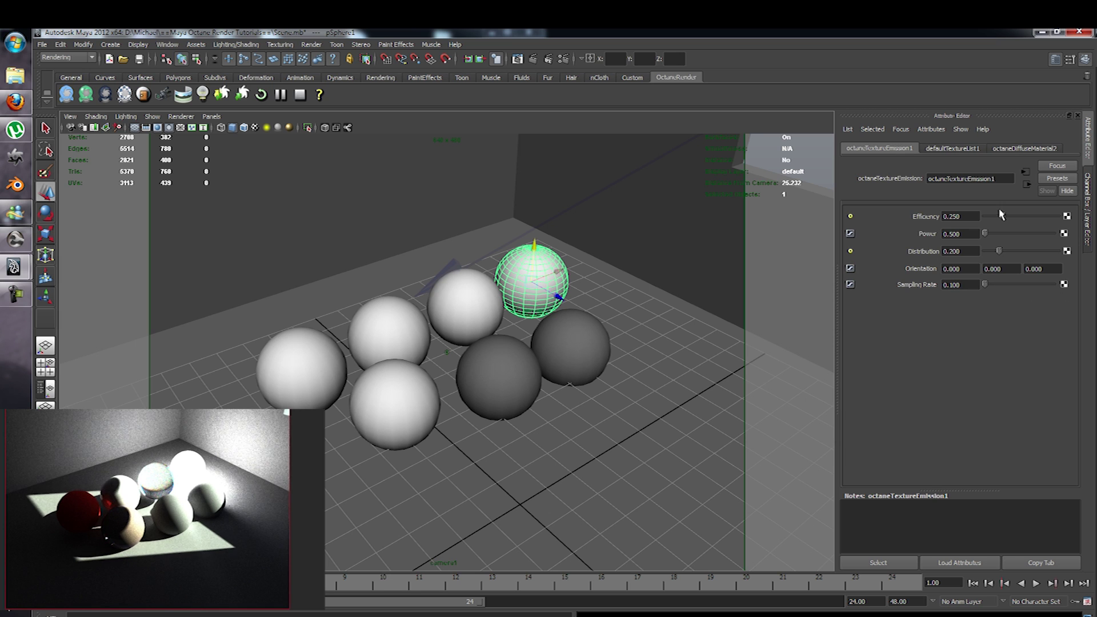
drag(1003, 222, 987, 222)
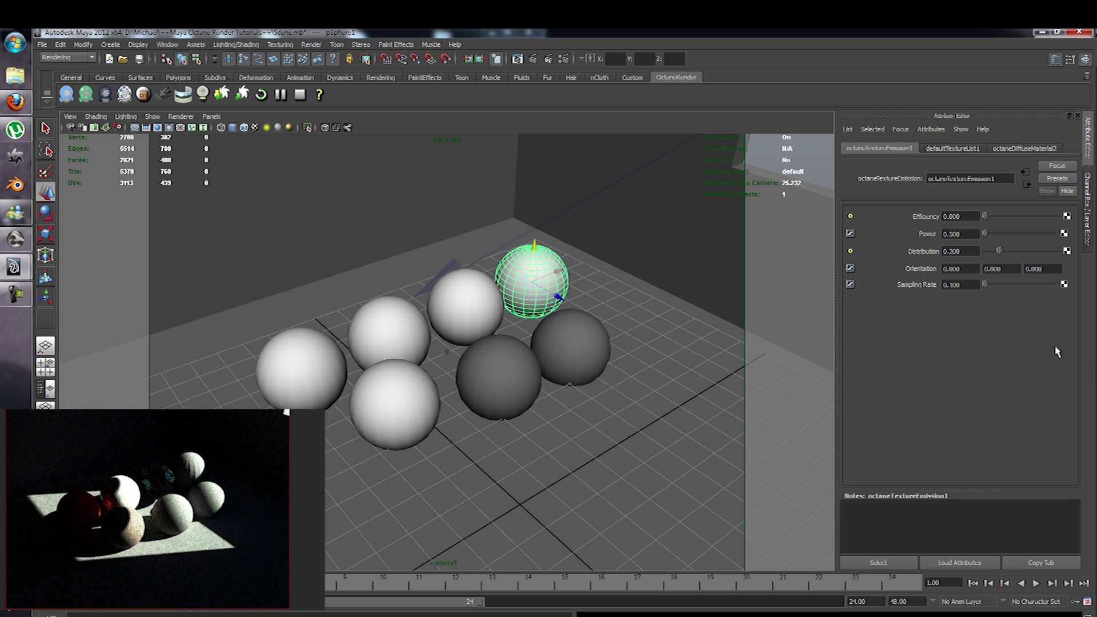
click(1027, 186)
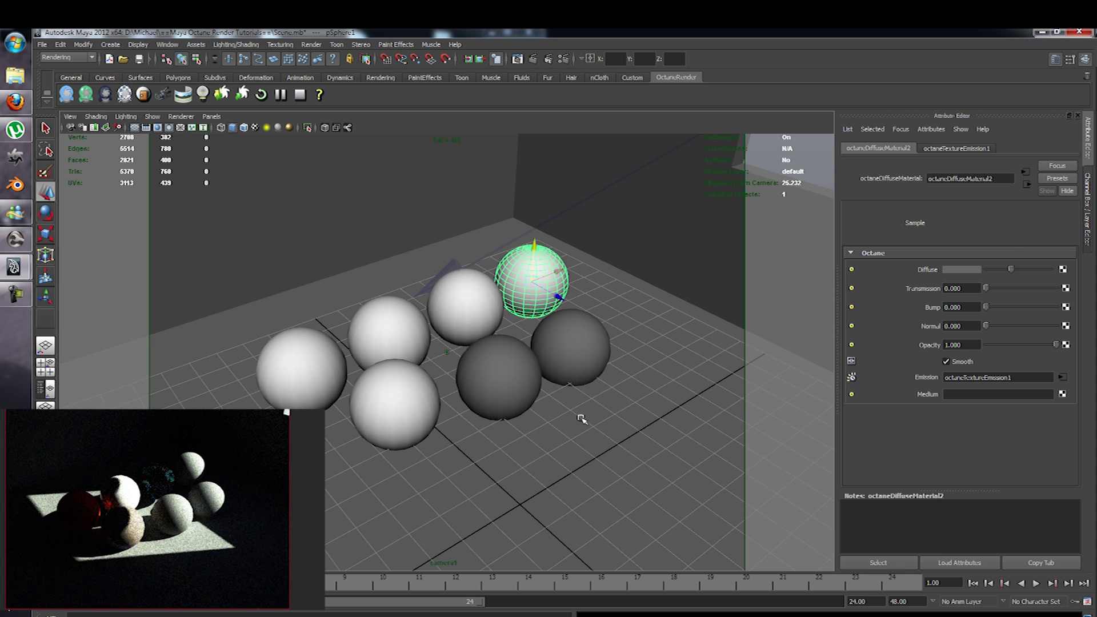
- Assign a new Octane Diffuse Material to the second sphere of the front row
click(497, 363)
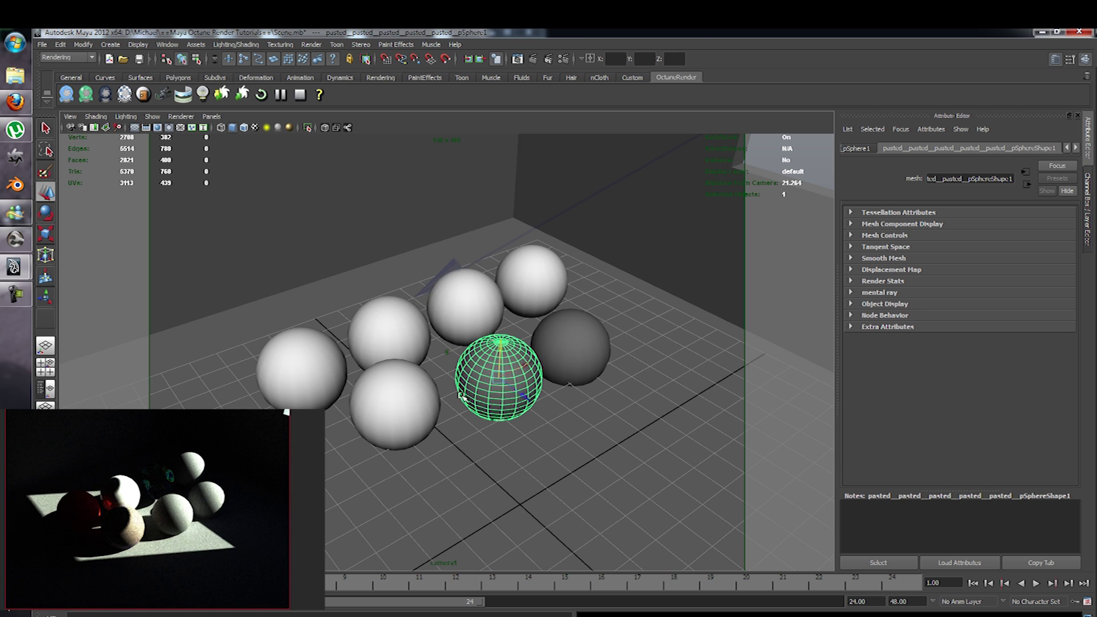
right_click(481, 373)
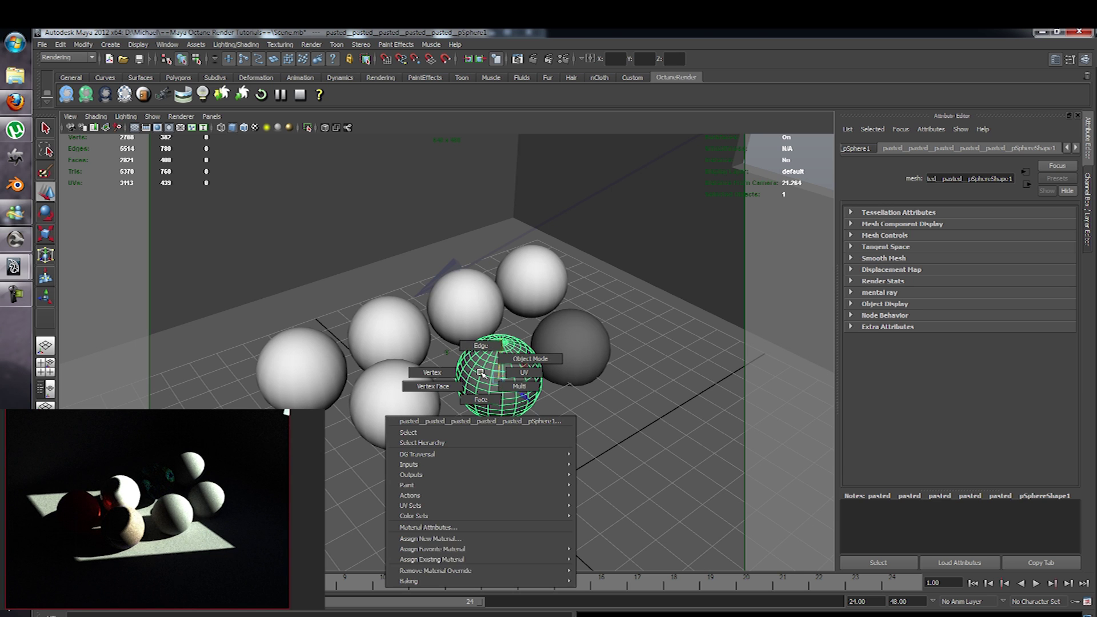
click(445, 541)
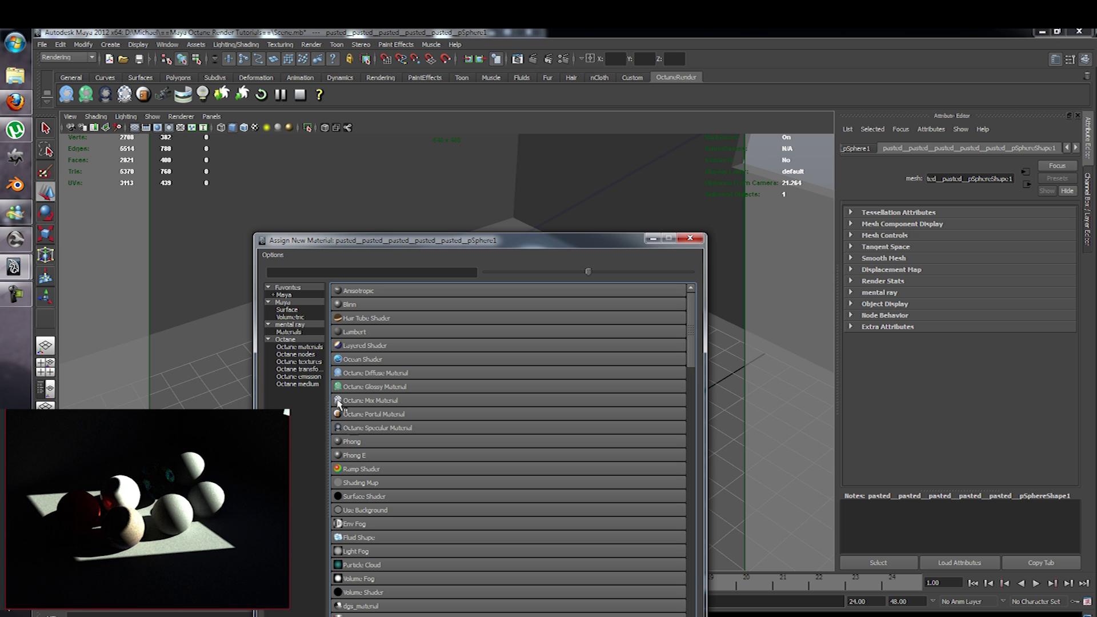
click(297, 347)
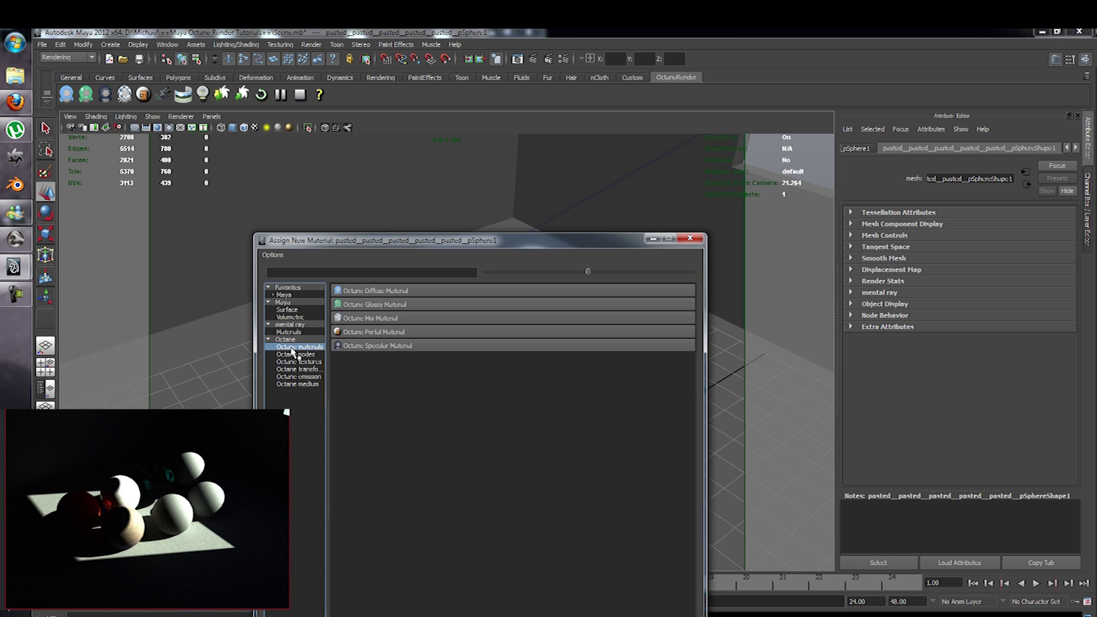
click(403, 291)
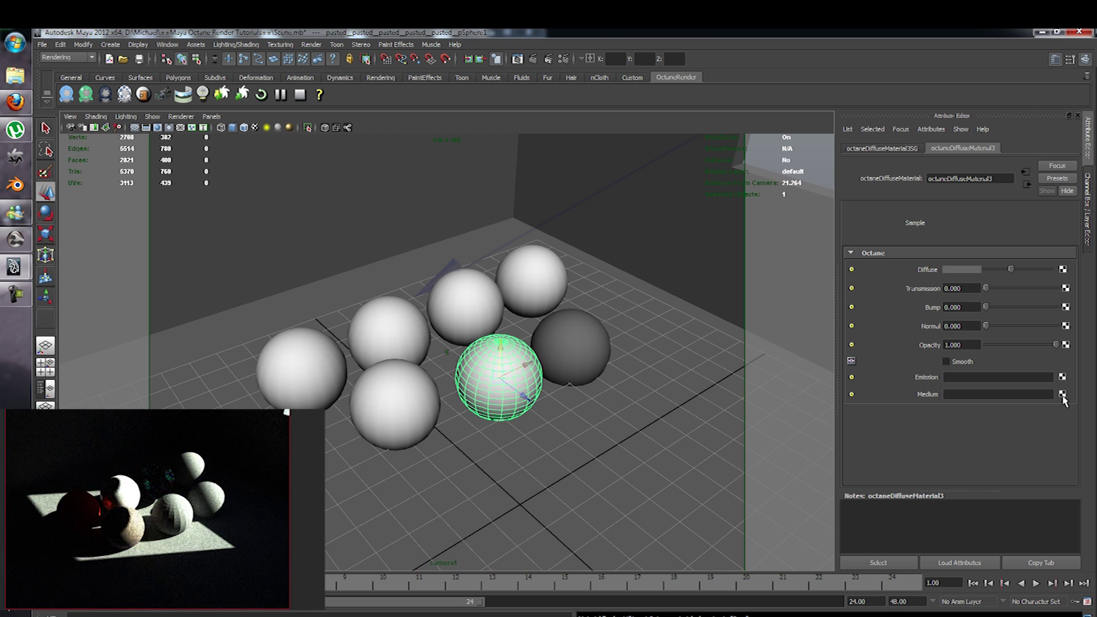
- Create an Octane Scattering Medium as the medium of the second front-row sphere's diffuse material
click(1063, 394)
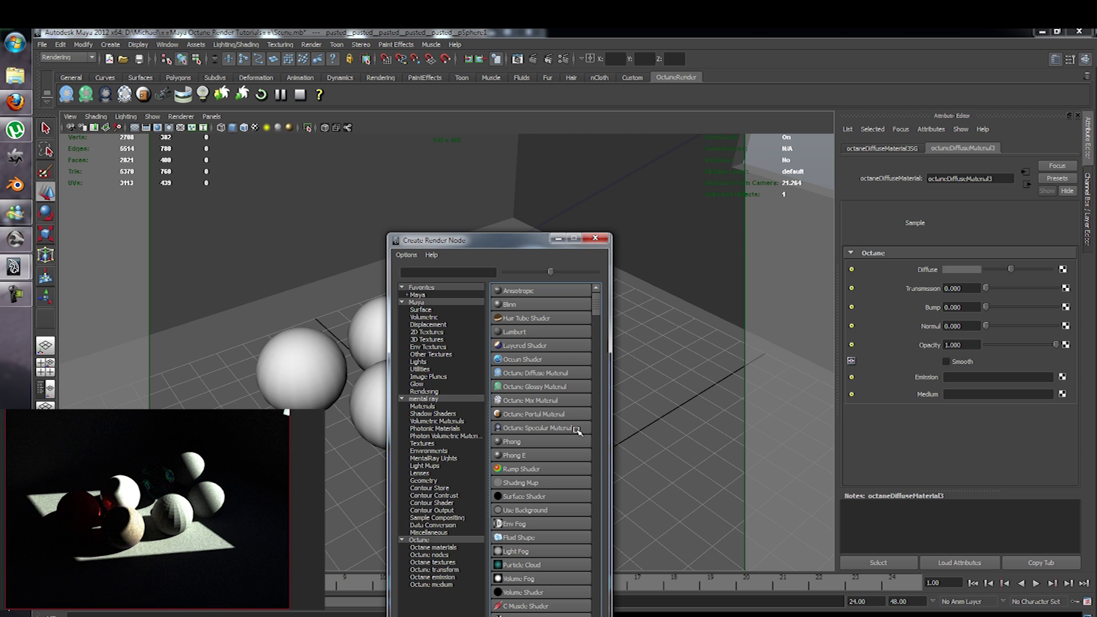
click(432, 585)
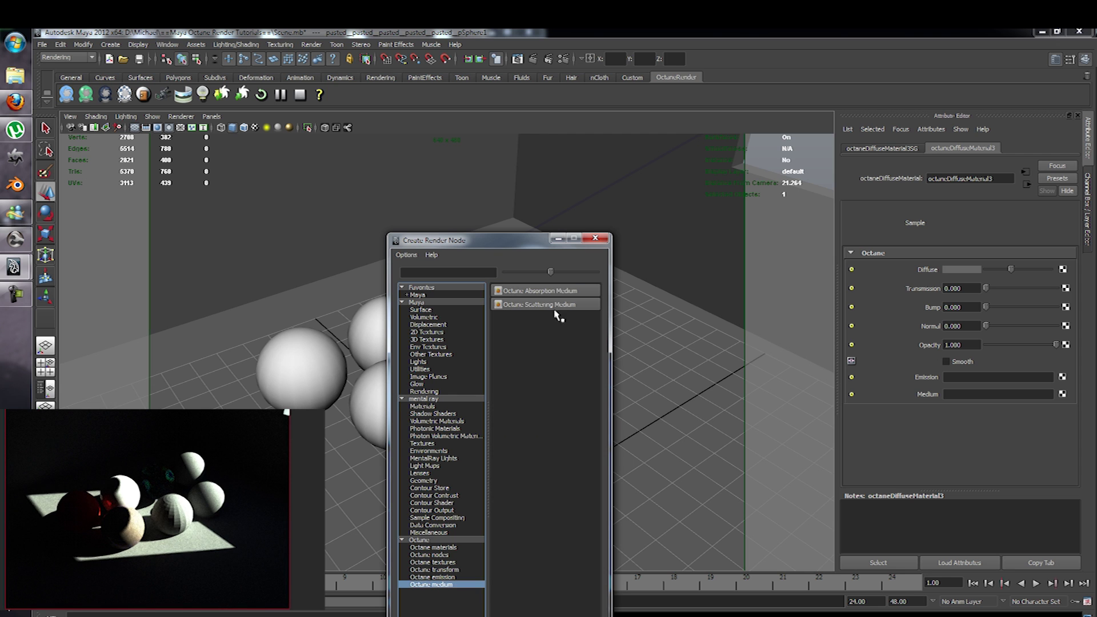
click(553, 305)
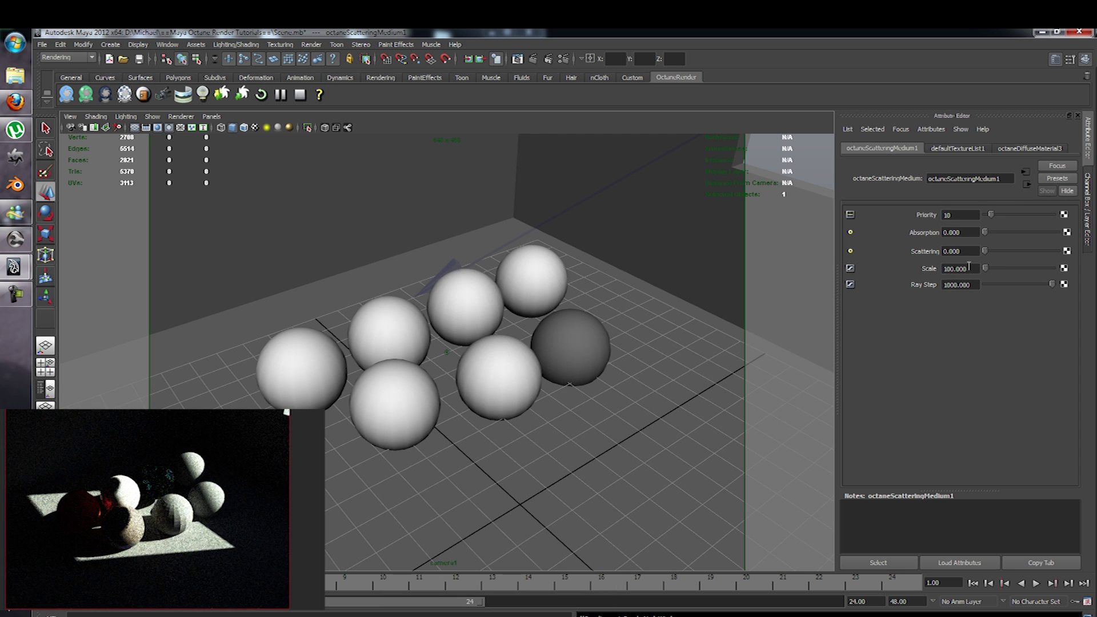
- Return to the diffuse material, enable smoothing and give it a bright yellow-green diffuse colour
click(1027, 184)
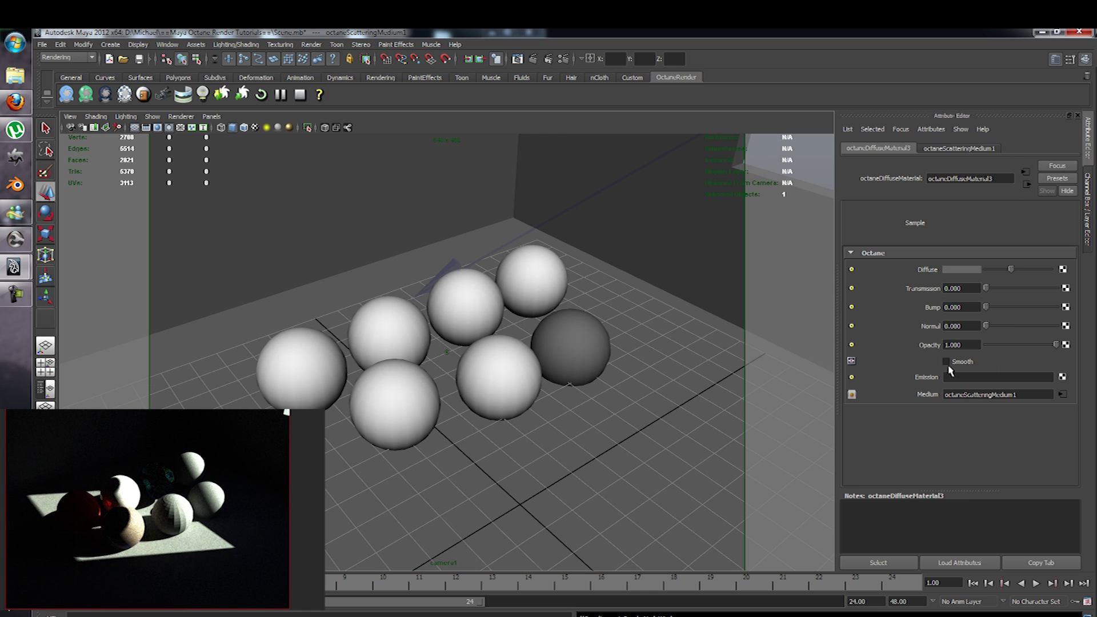
click(961, 269)
drag(1055, 240, 1055, 243)
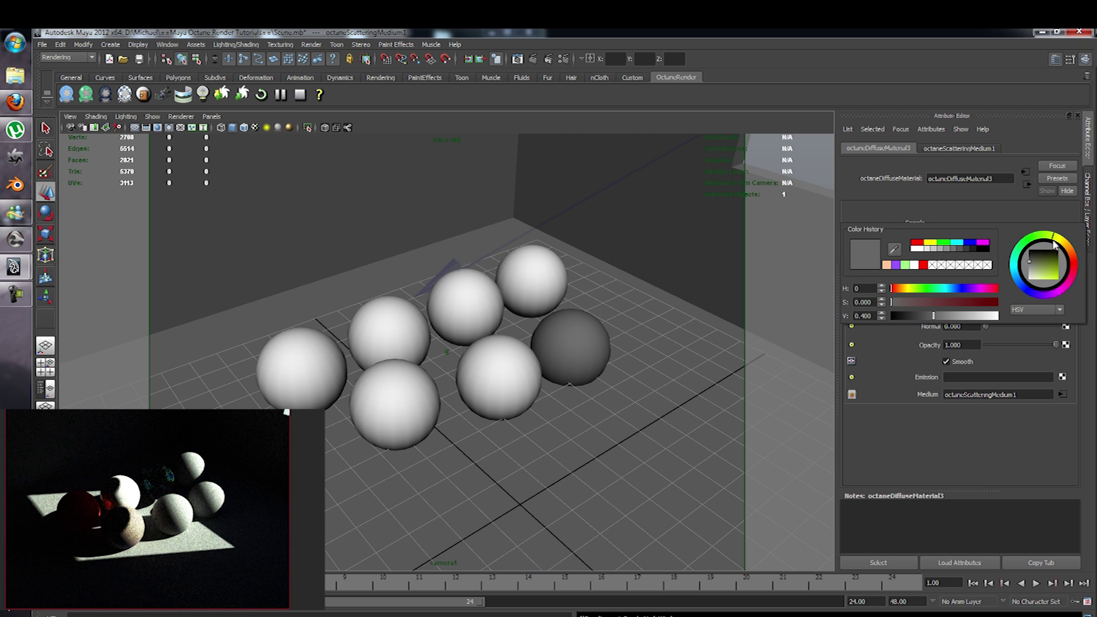
click(1060, 284)
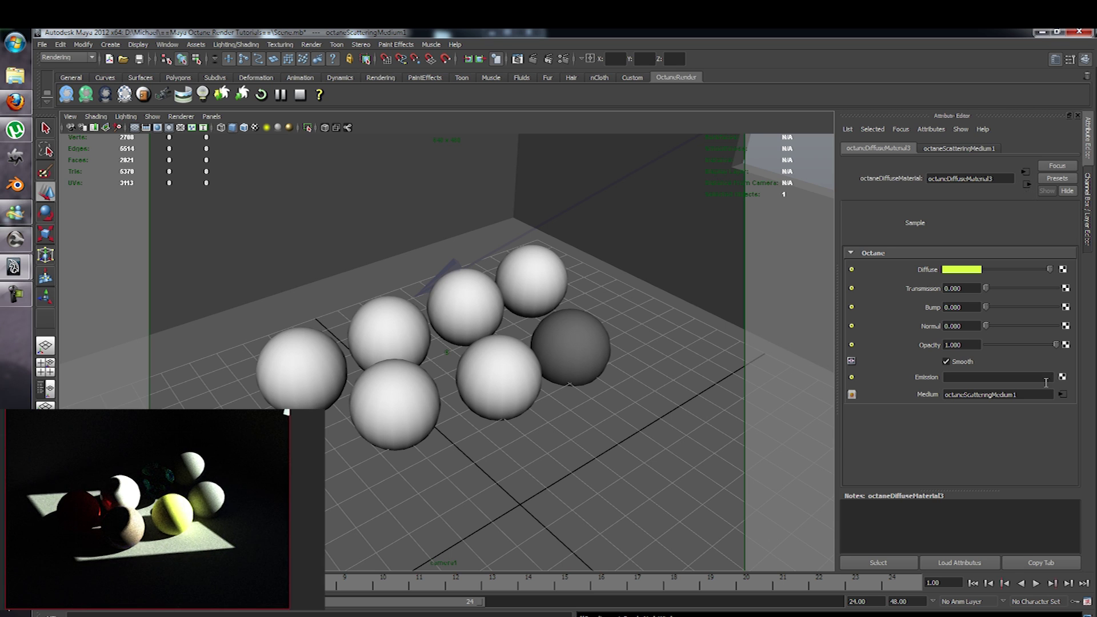
- Create an Octane RGBSpectrum Texture for the transmission of the yellow-green diffuse material
click(1063, 395)
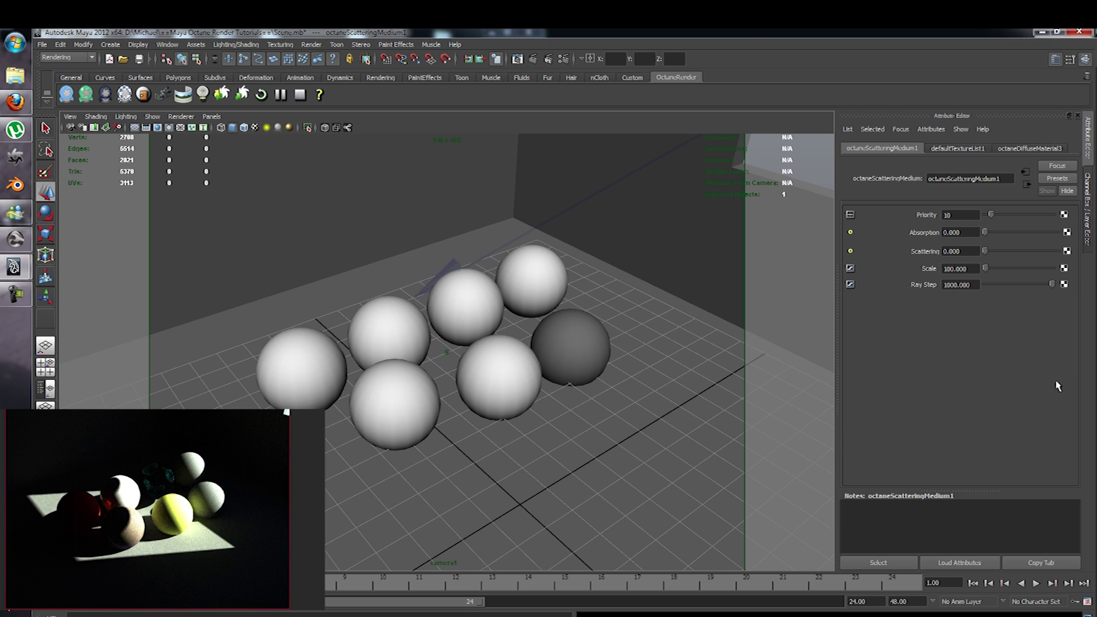
click(1027, 186)
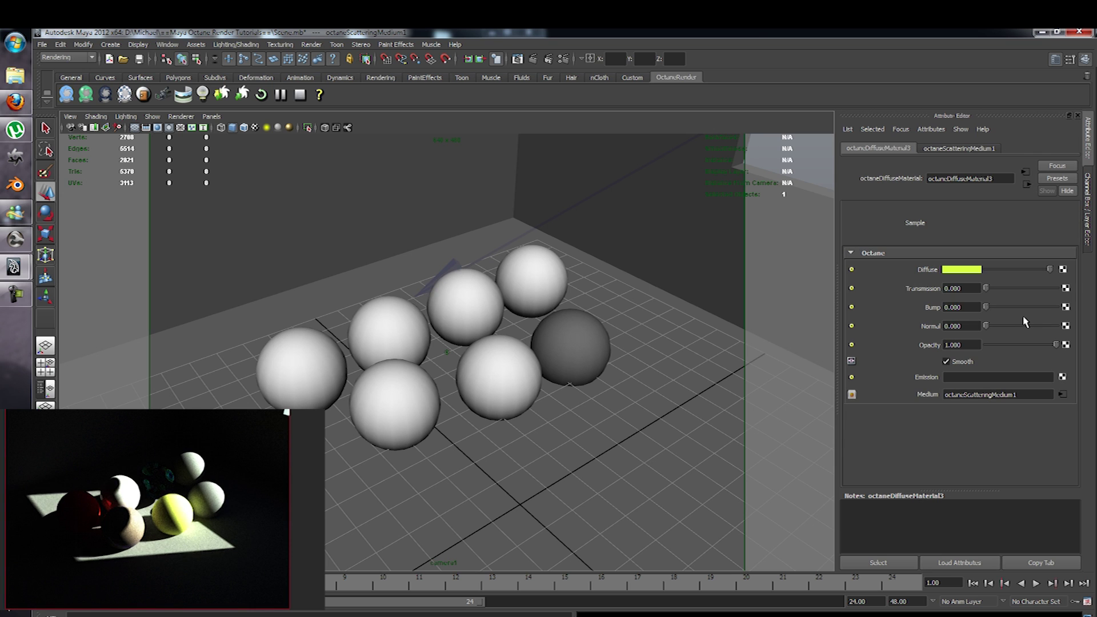
click(1066, 289)
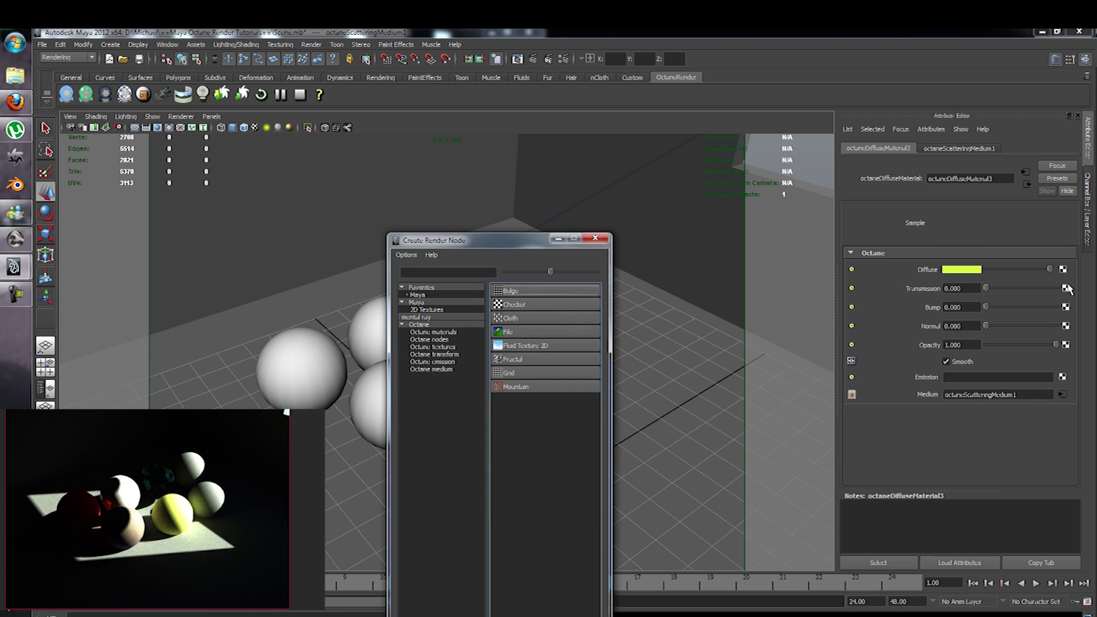
click(433, 348)
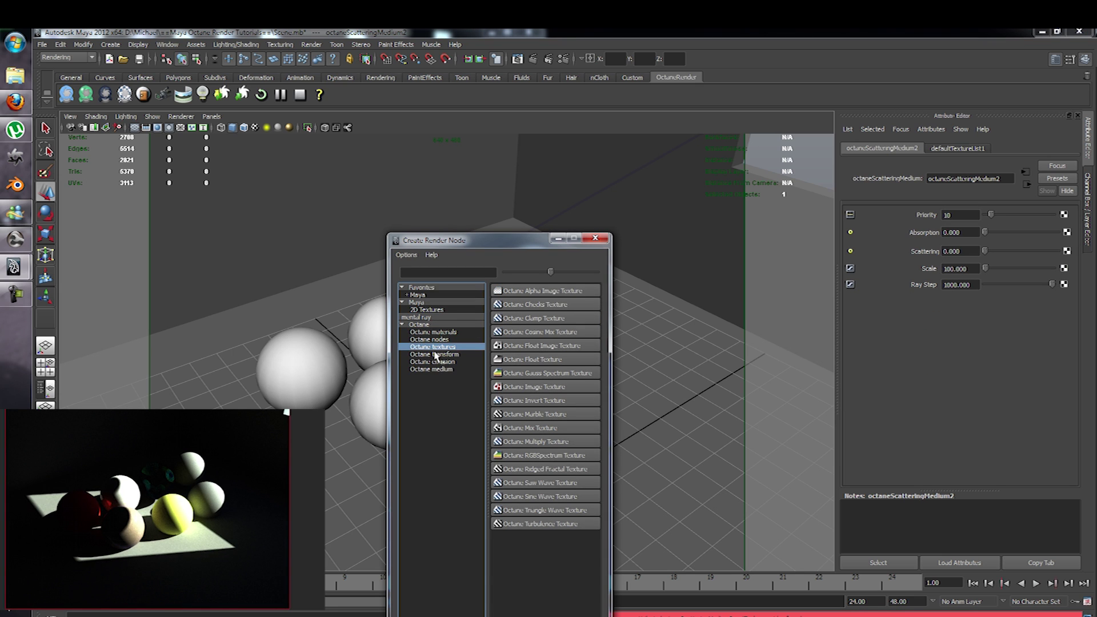
click(530, 455)
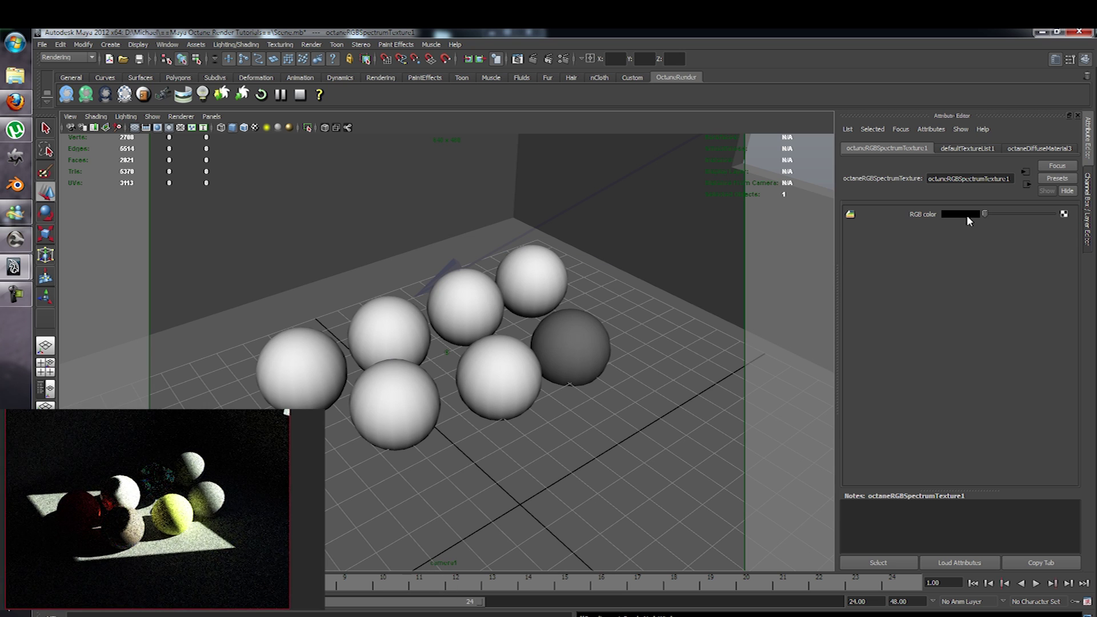
- Set the texture's RGB colour to light green (H 115, S 0.549, V 1.000) and the scattering medium's scattering to about 0.079
click(965, 215)
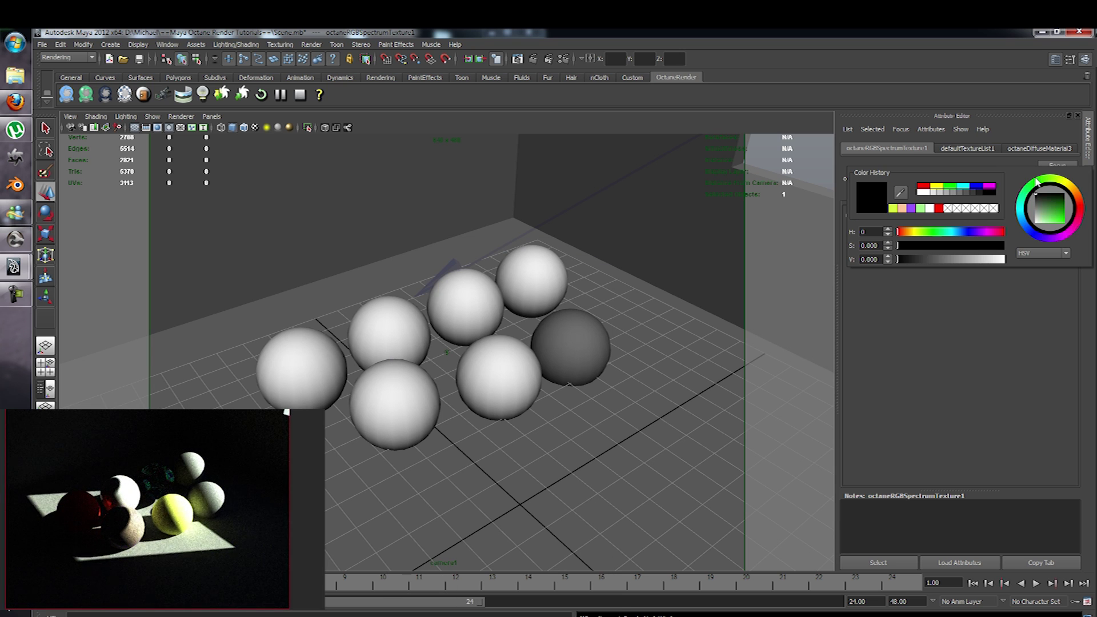
click(1053, 226)
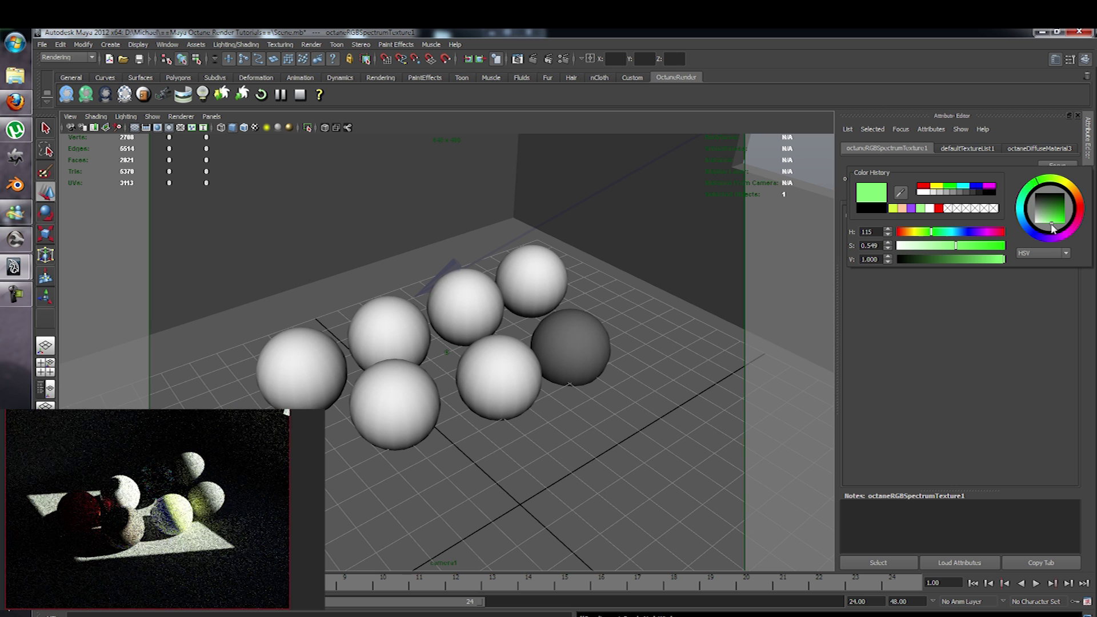
click(983, 220)
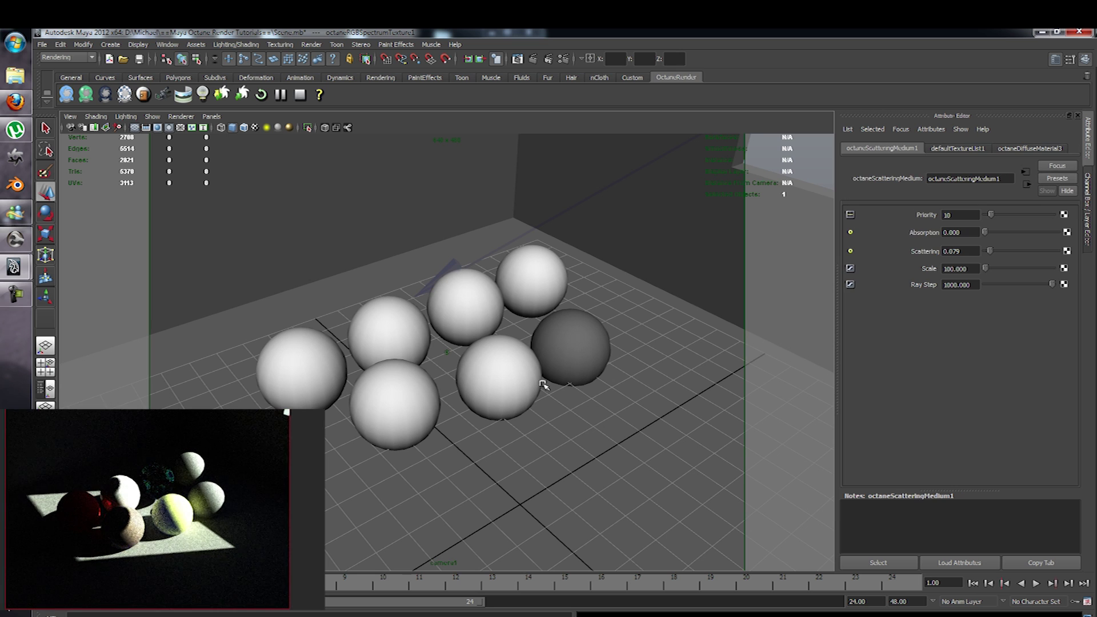
- Apply automatic UV mapping to the last sphere of the front row and check its layout in the UV Texture Editor
click(598, 346)
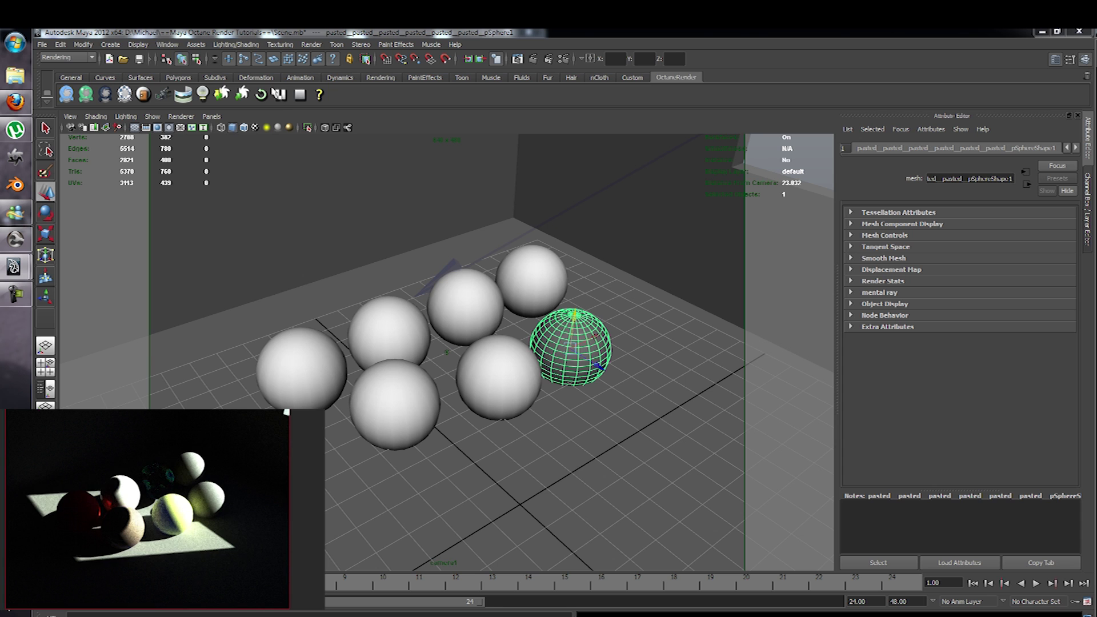
right_click(558, 329)
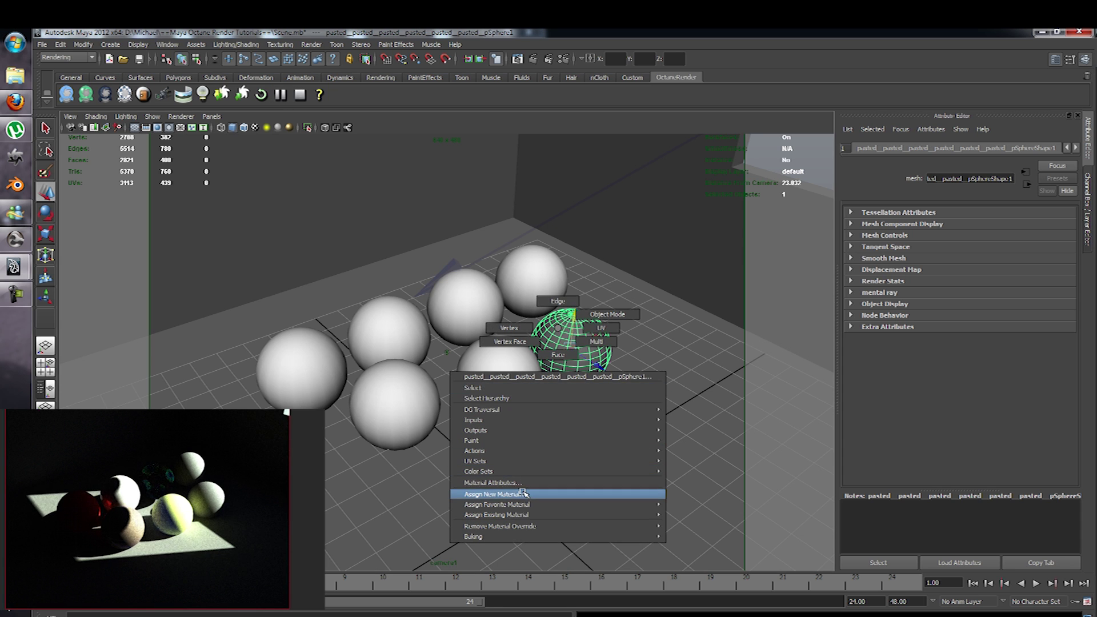
key(Escape)
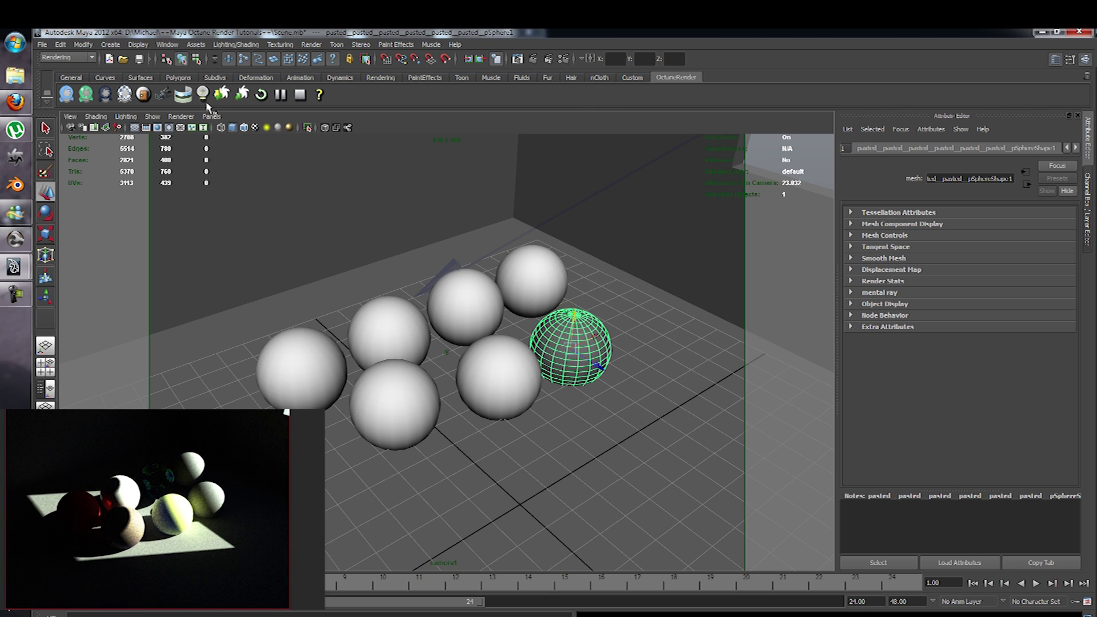
click(380, 78)
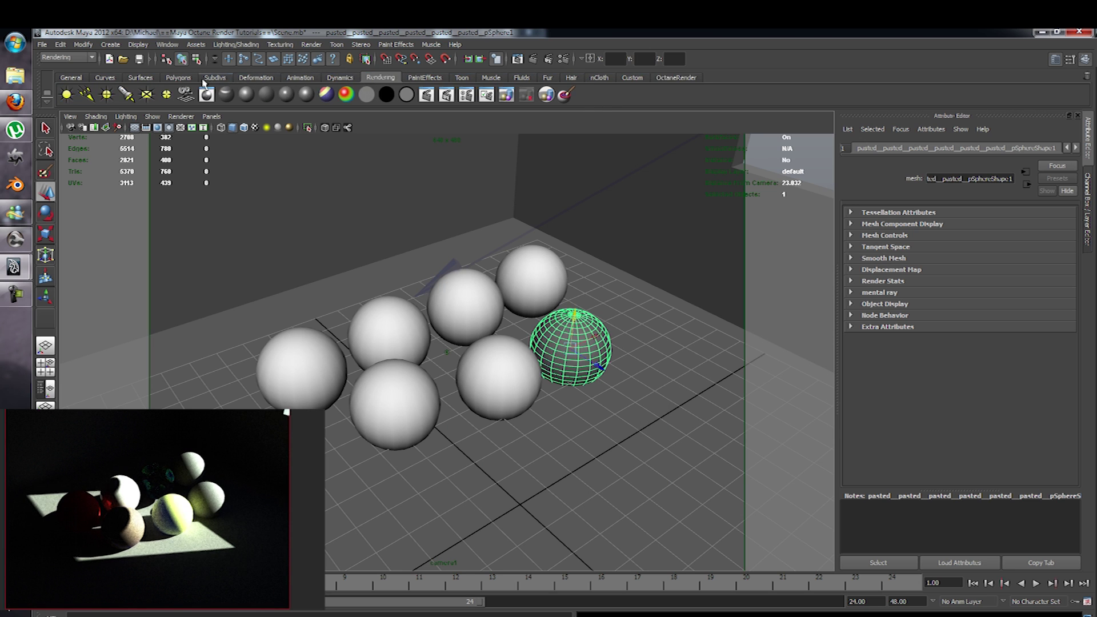
click(176, 78)
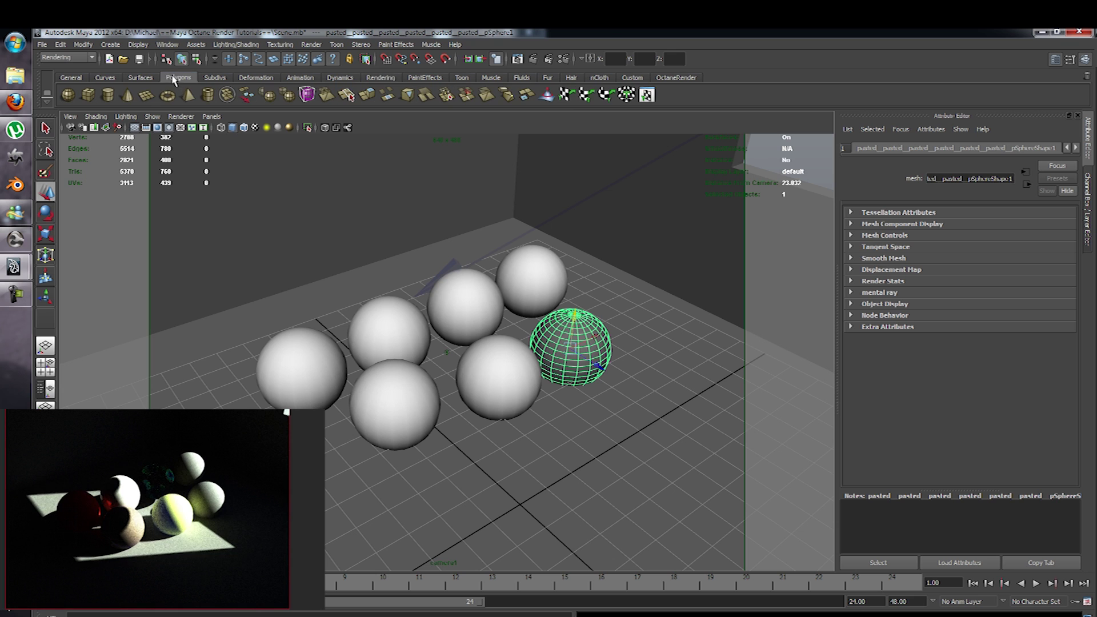
click(627, 96)
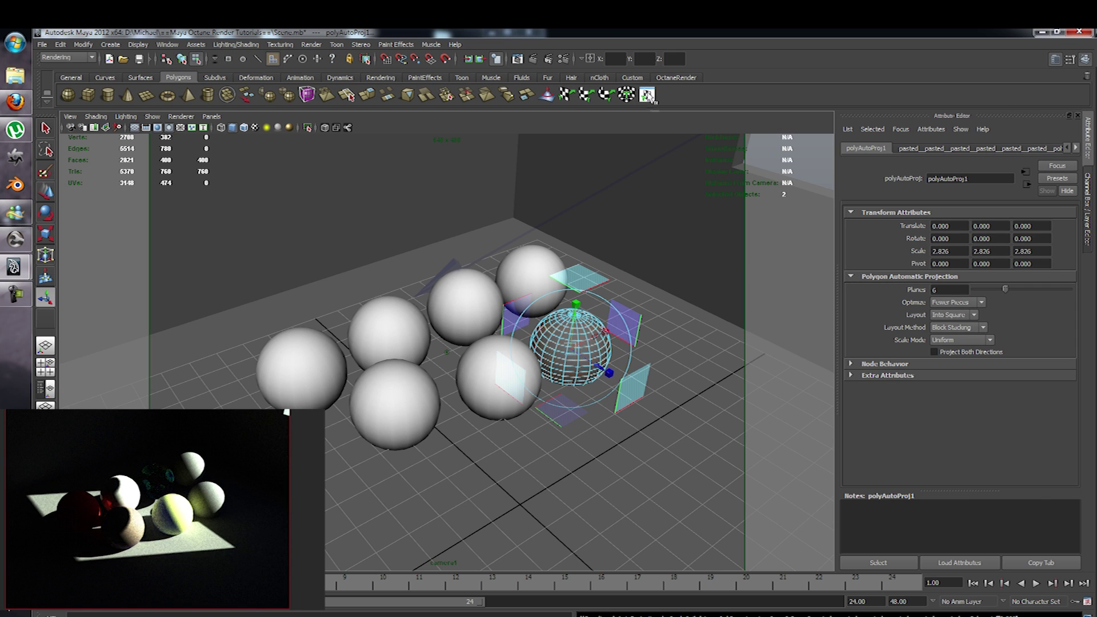
click(646, 95)
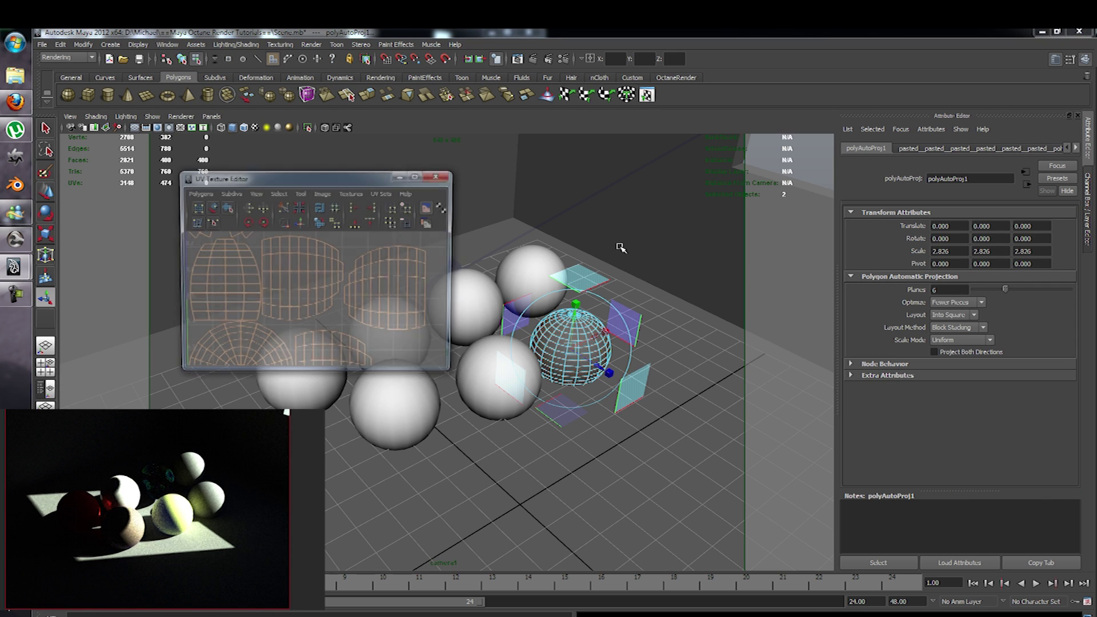
click(439, 178)
- Return the last front-row sphere to object mode and assign a new Octane Diffuse Material to it
right_drag(606, 336, 686, 313)
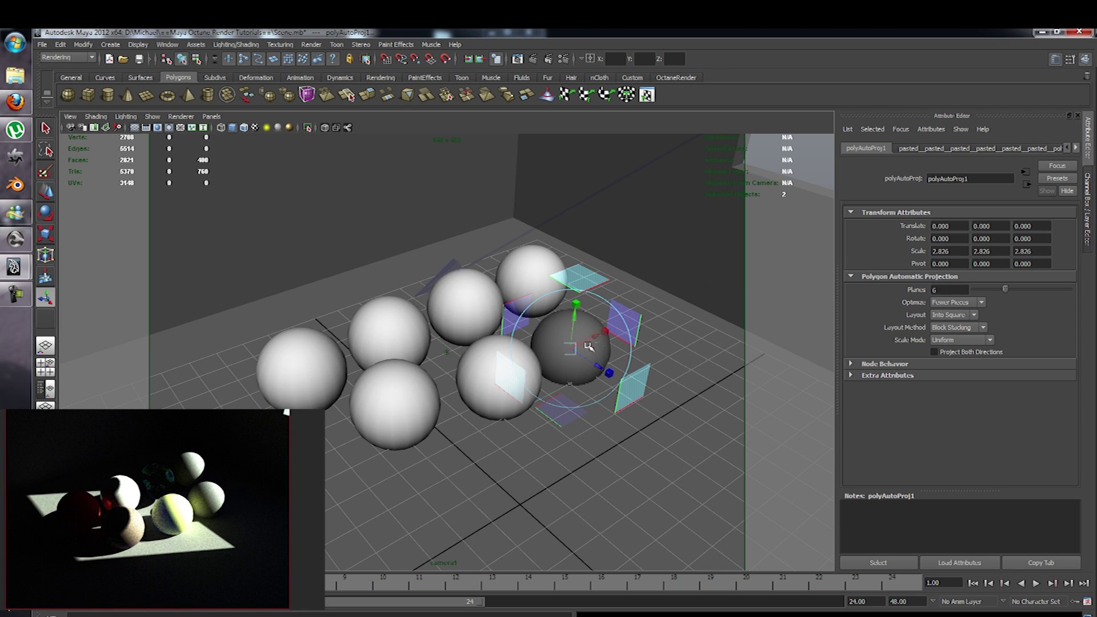
click(578, 342)
right_drag(578, 341, 528, 504)
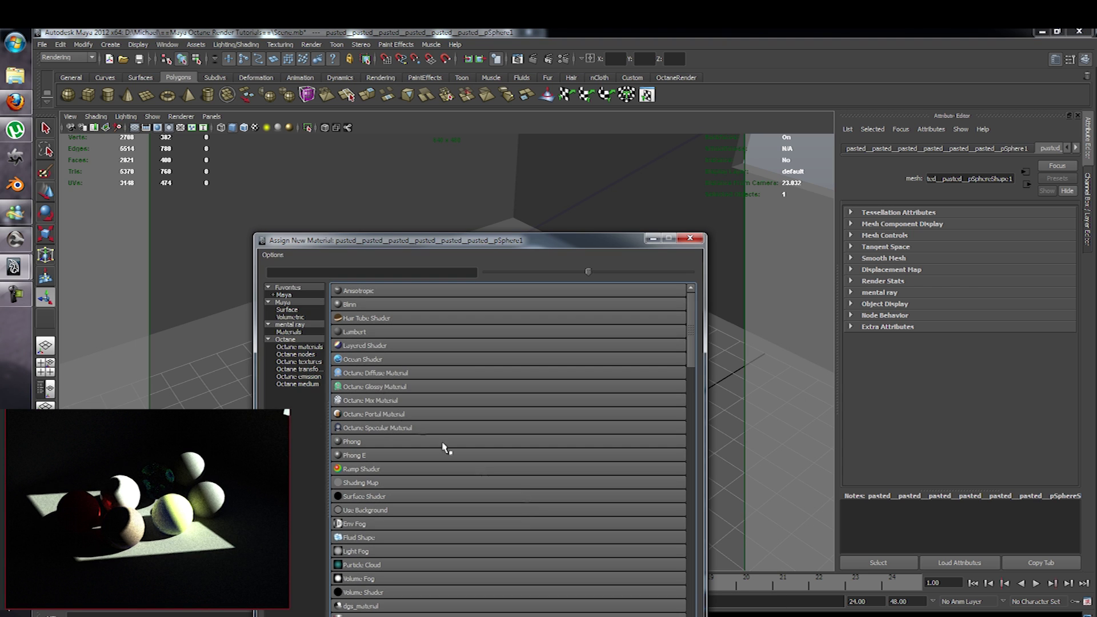
click(300, 347)
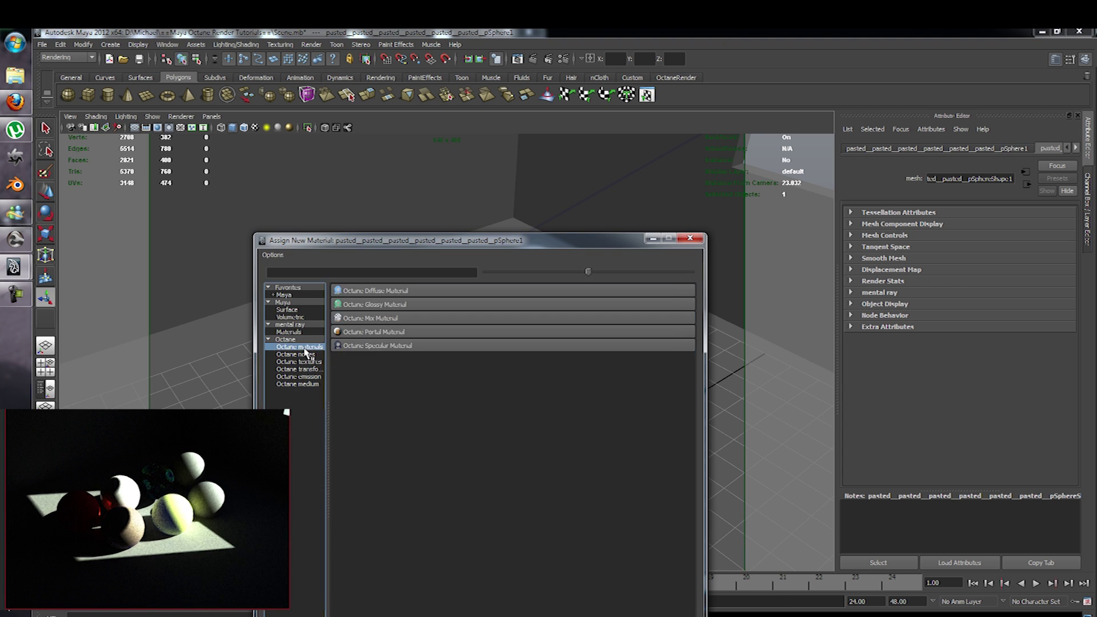
click(391, 293)
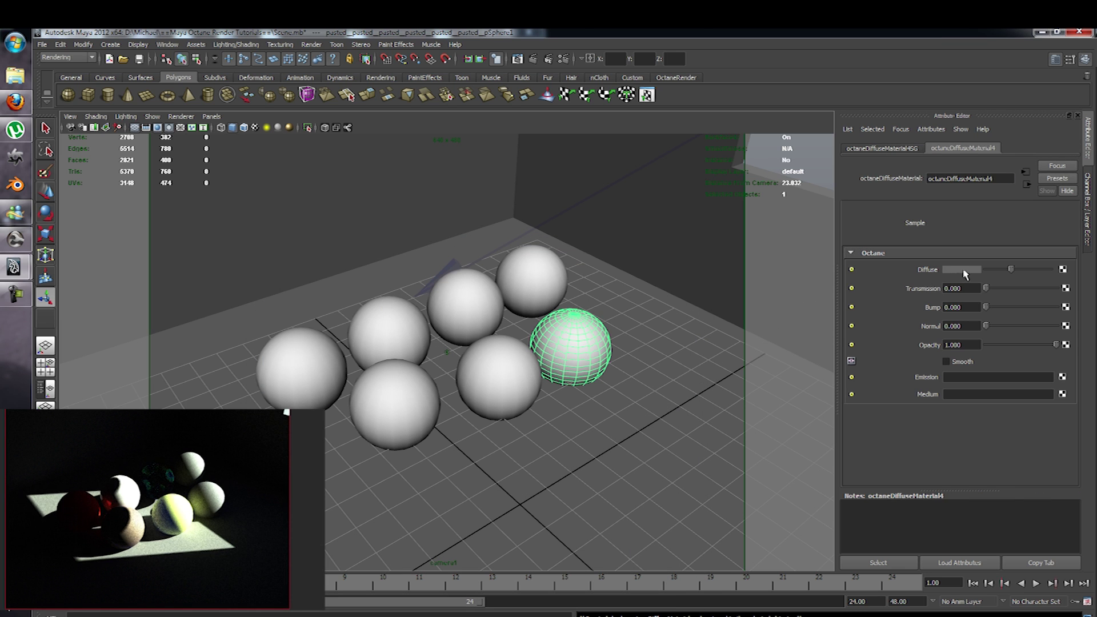
click(1063, 270)
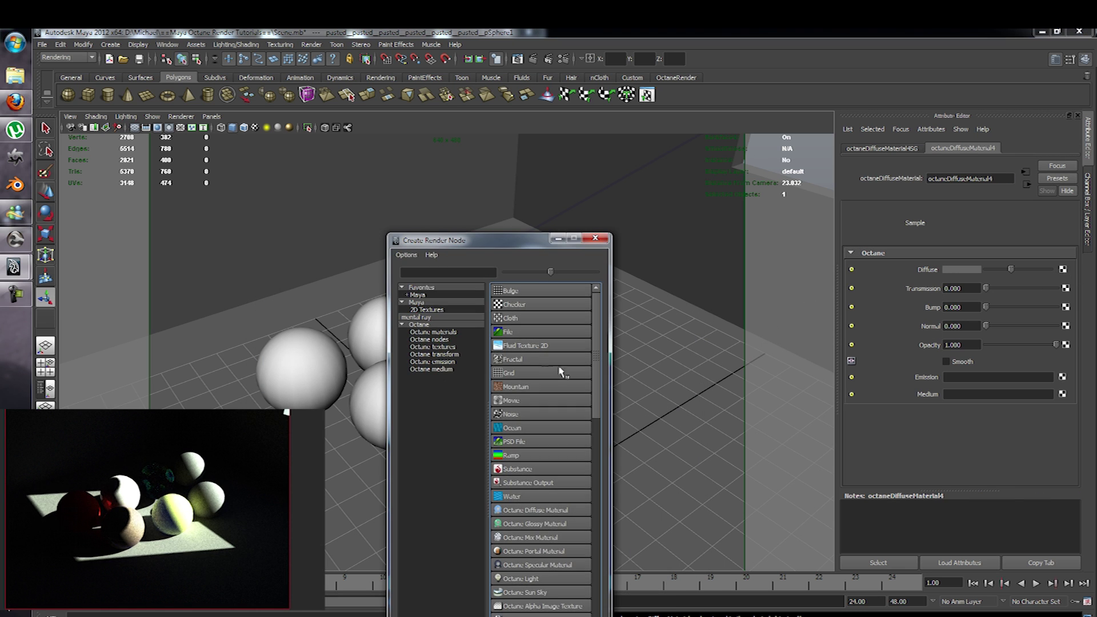
click(508, 332)
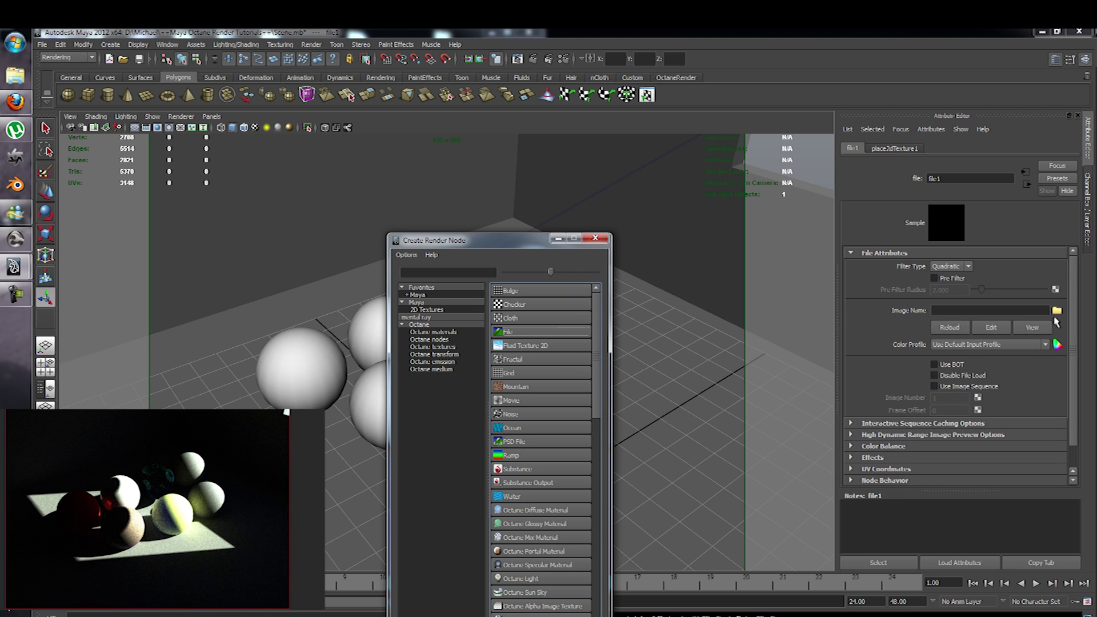
click(1058, 310)
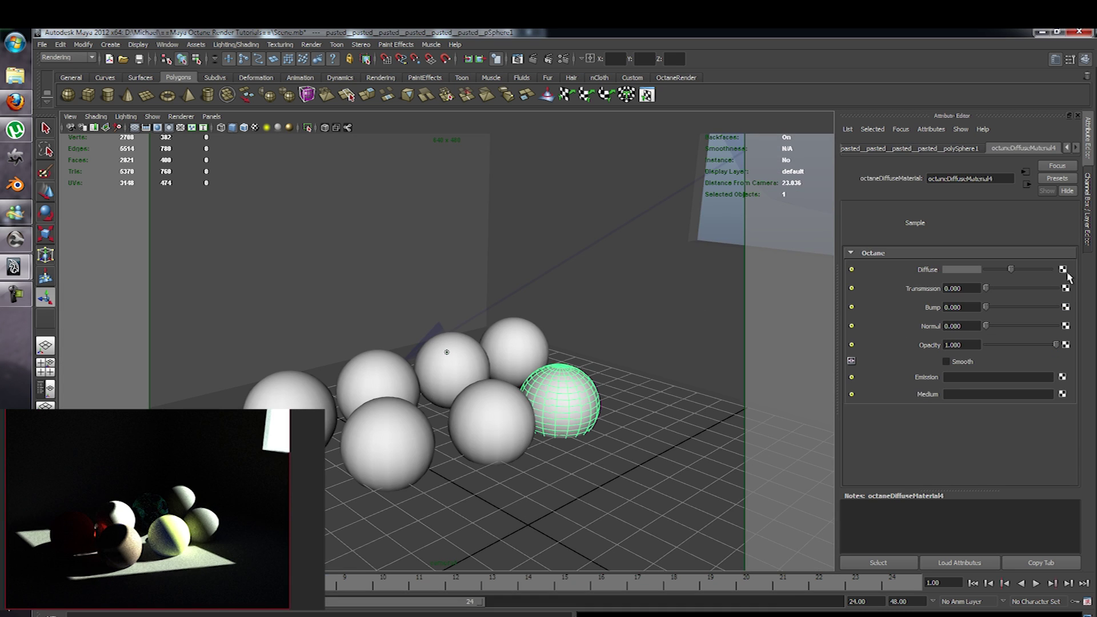
- Create an Octane Image Texture for the diffuse of the last front-row sphere's material and update the live render
click(1064, 269)
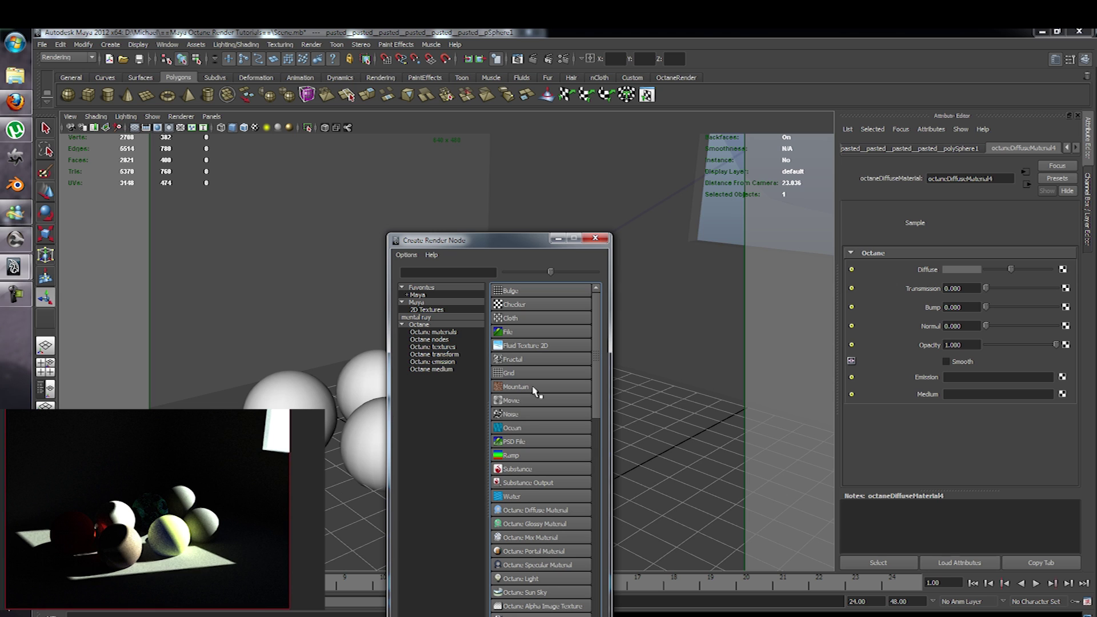
click(445, 361)
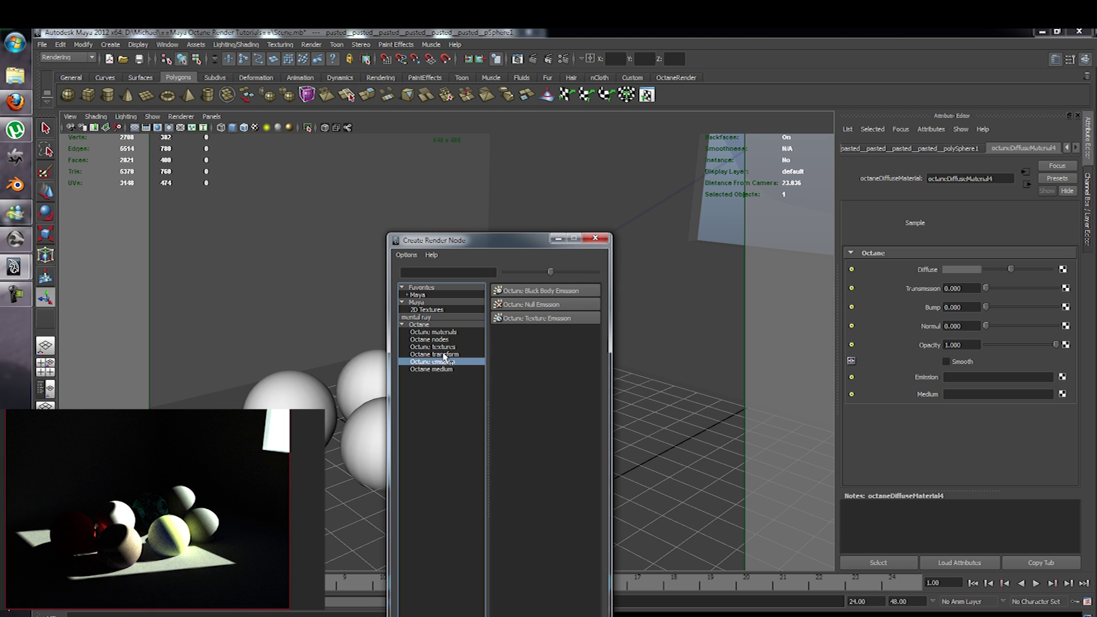
click(441, 348)
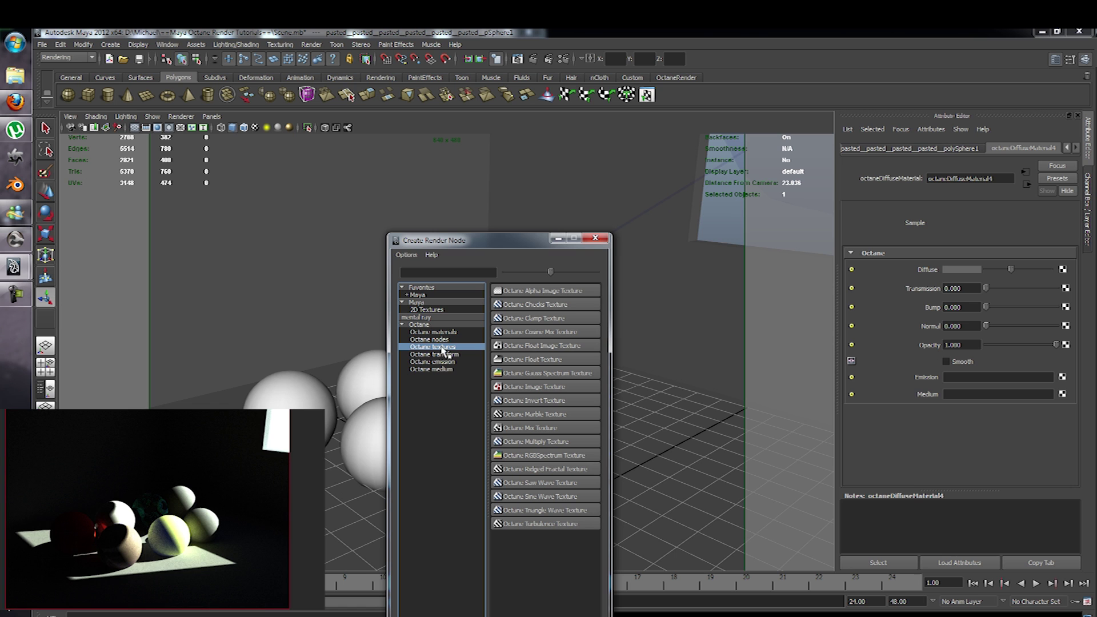
click(517, 388)
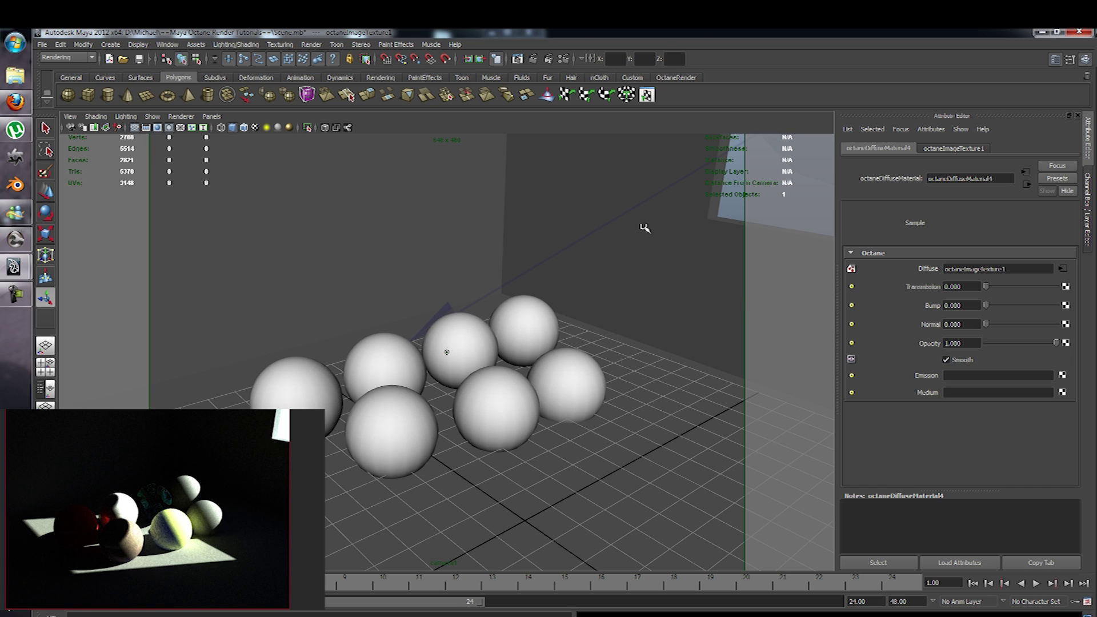
click(674, 78)
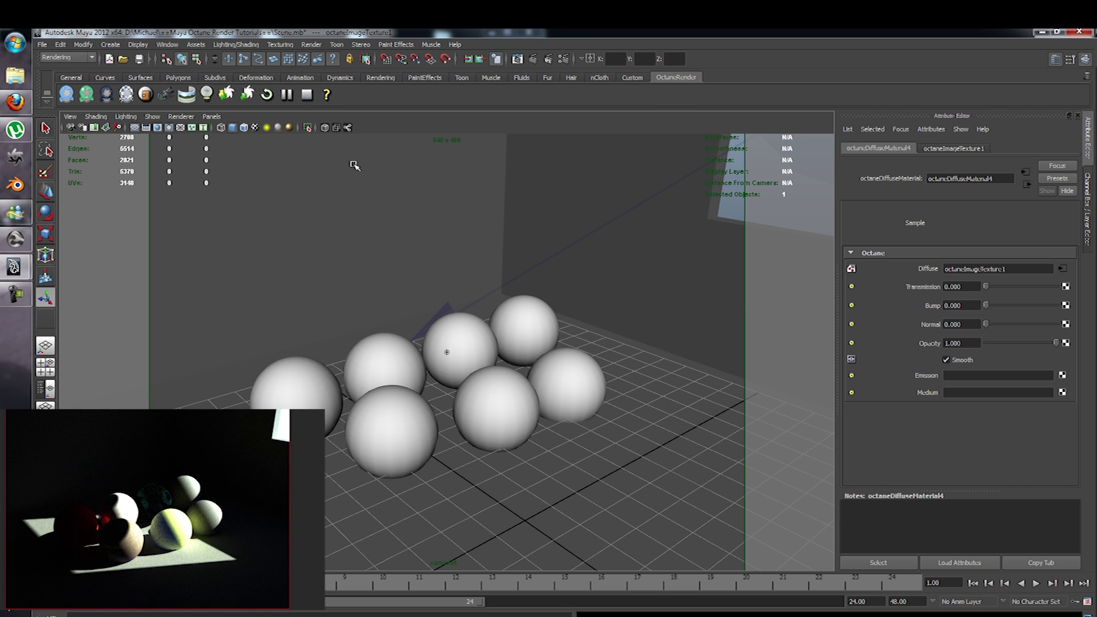
alt+drag(468, 223, 535, 377)
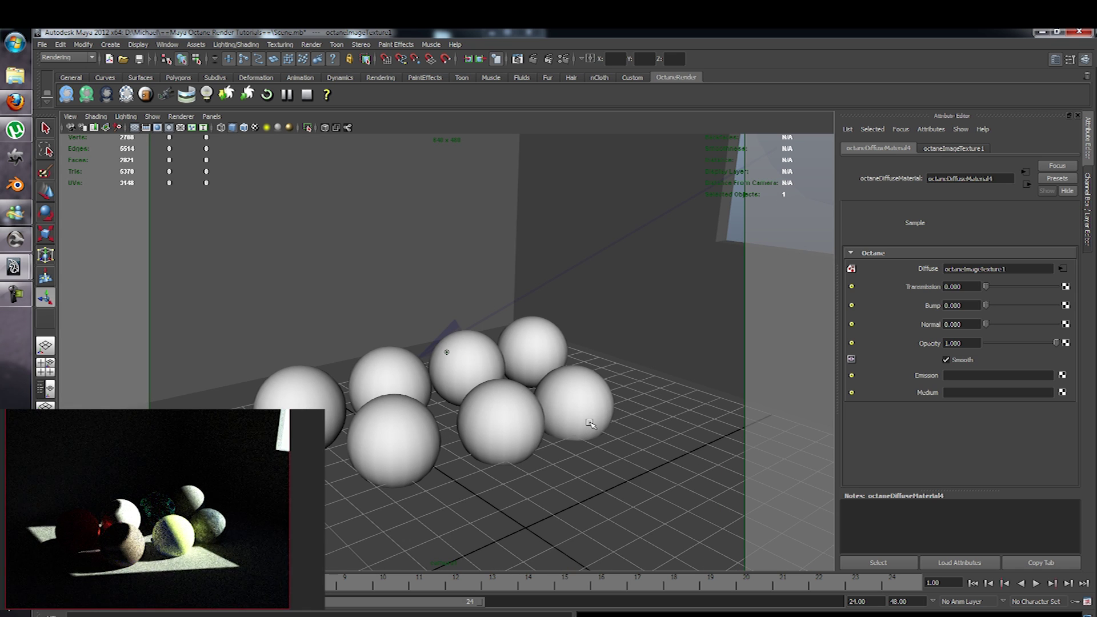
- Apply automatic UV mapping to the floor surface and return it to object mode
click(653, 416)
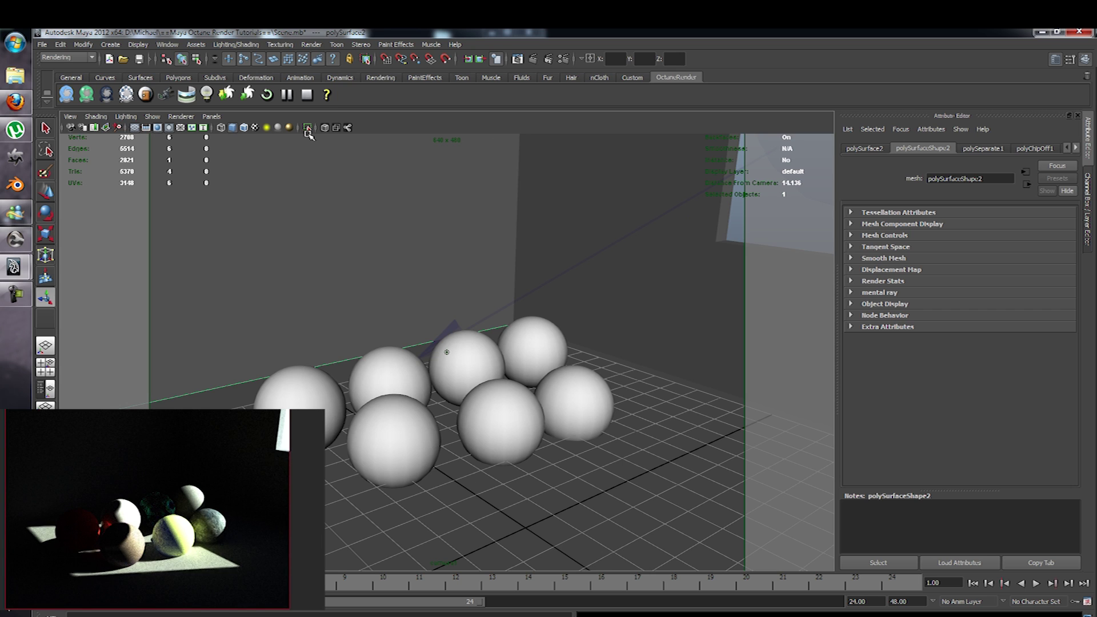
click(178, 78)
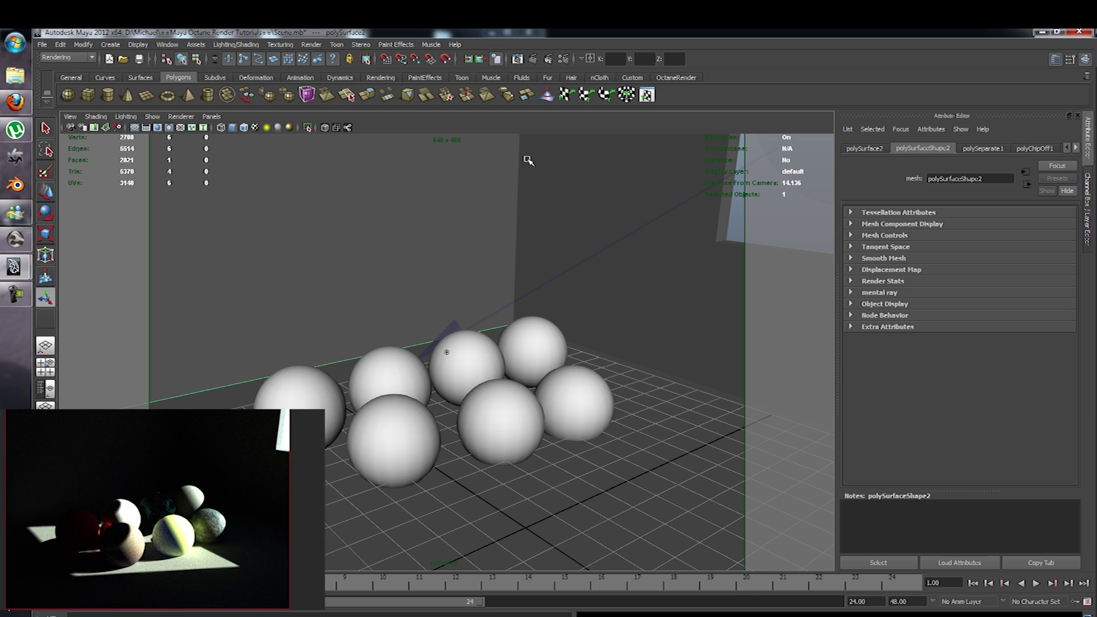
click(628, 96)
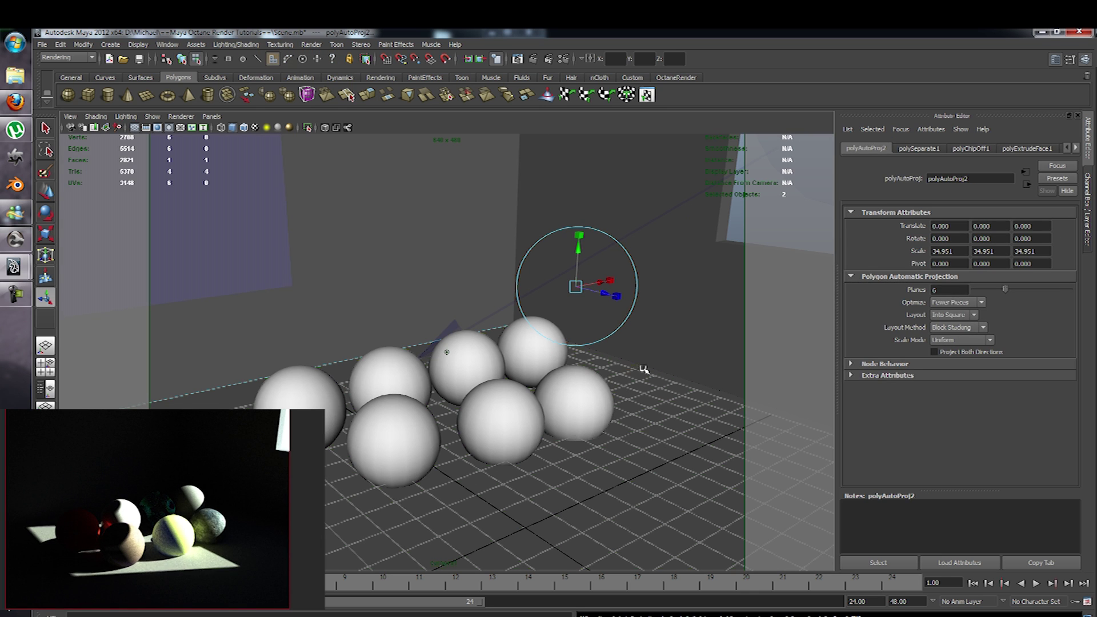
right_drag(633, 366, 663, 351)
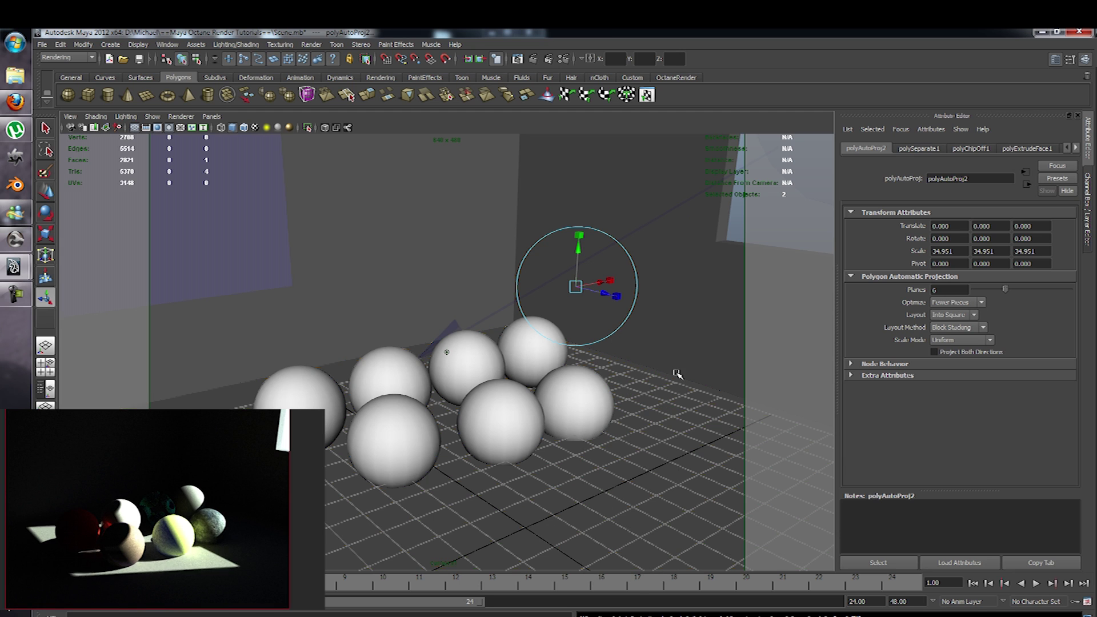
- Assign a new Octane Diffuse Material to the floor surface and name it floor
click(670, 367)
right_drag(662, 428, 678, 322)
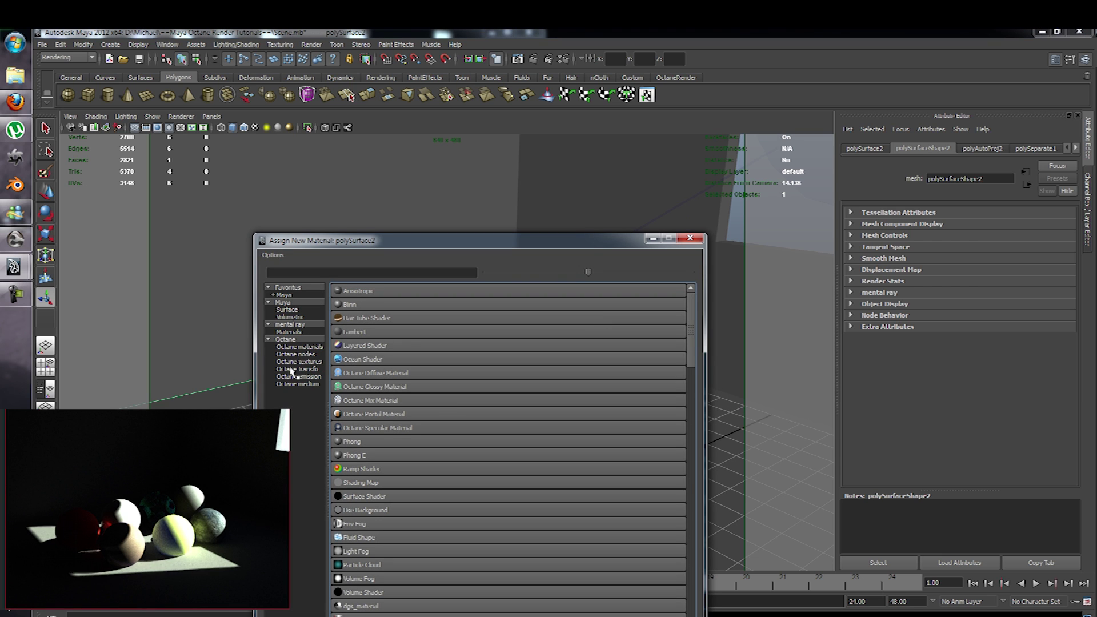
click(298, 347)
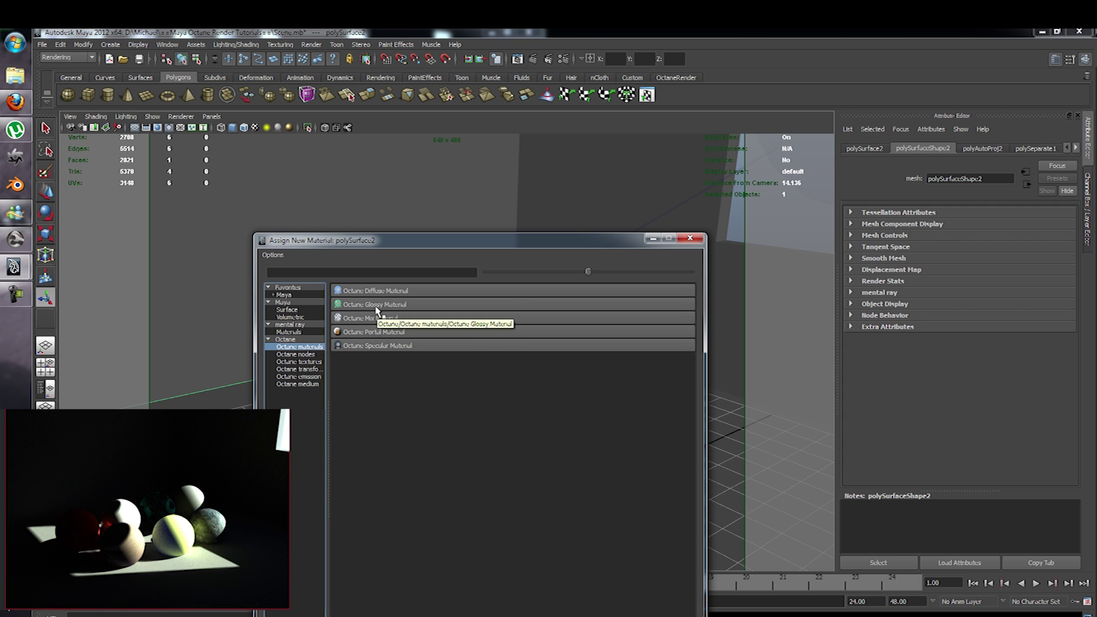
click(383, 290)
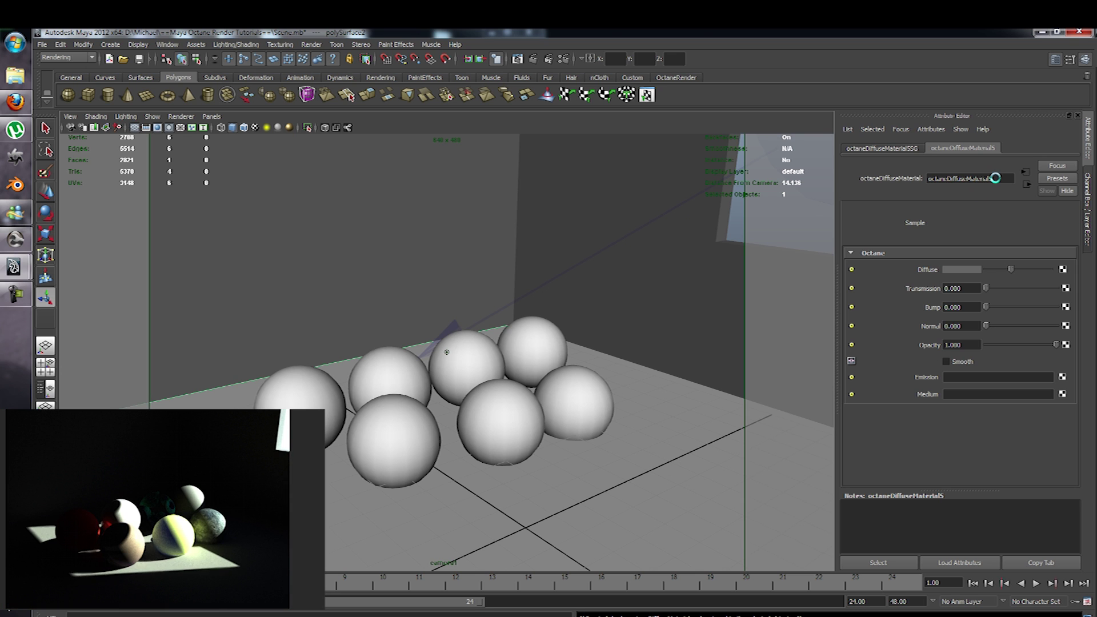
drag(995, 178, 889, 178)
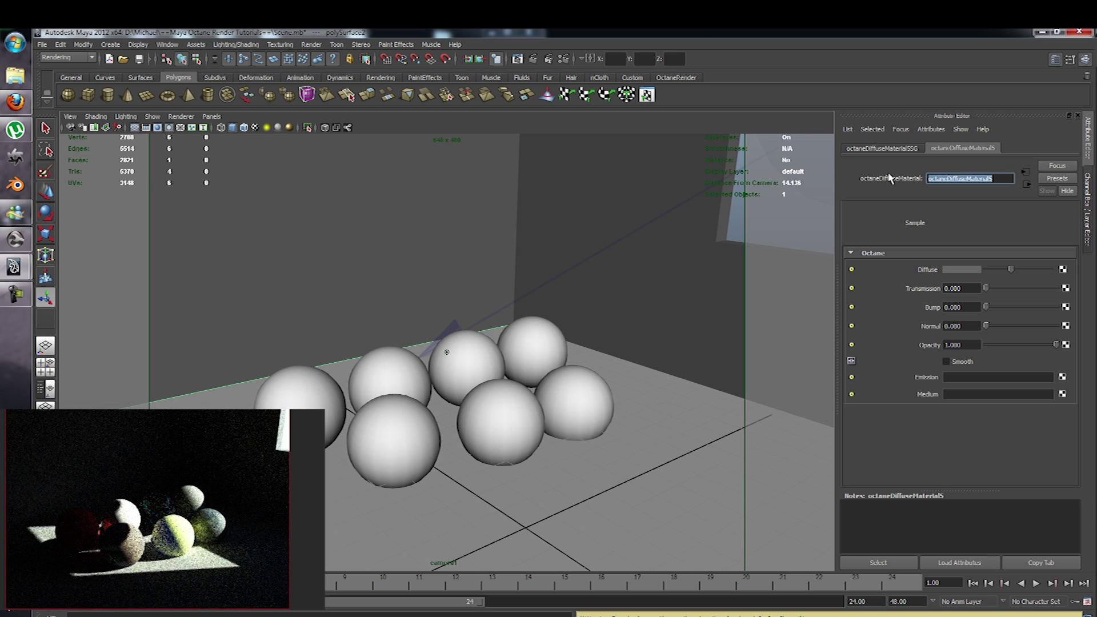
key(BackSpace)
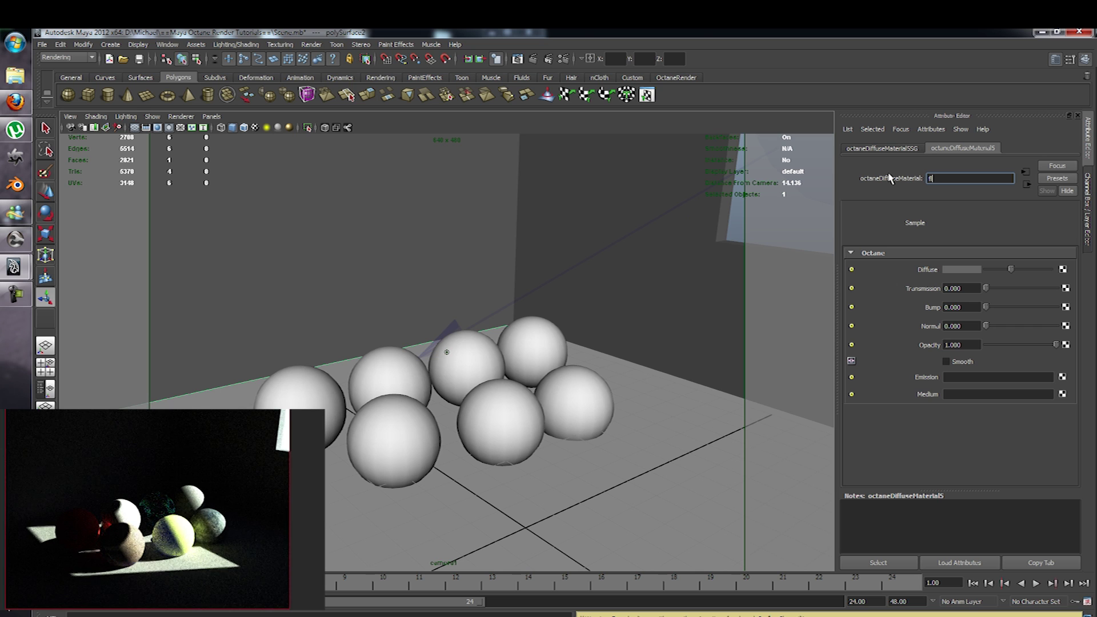
key(Return)
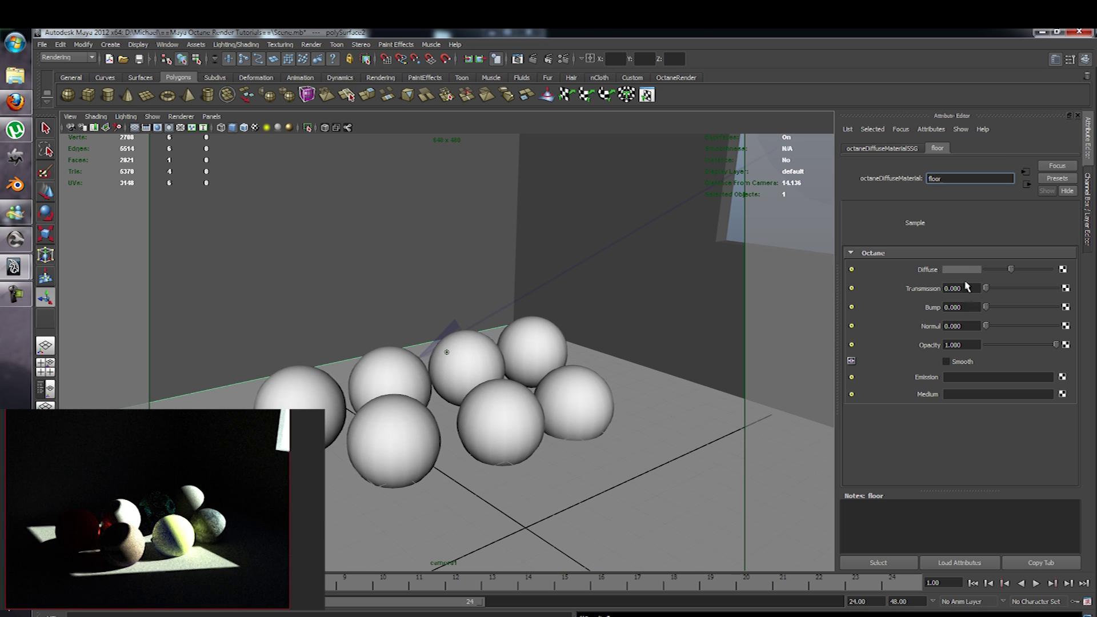
- Create an Octane Image Texture for the floor material's diffuse, load fence.jpg from the Wood folder and update the live render
click(1063, 269)
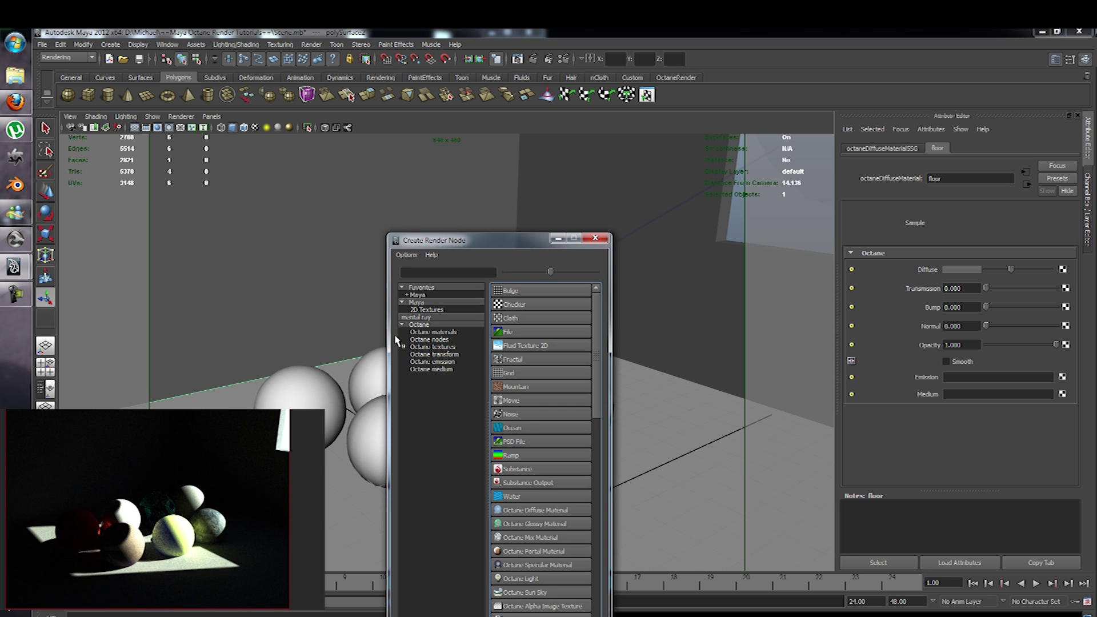
click(429, 347)
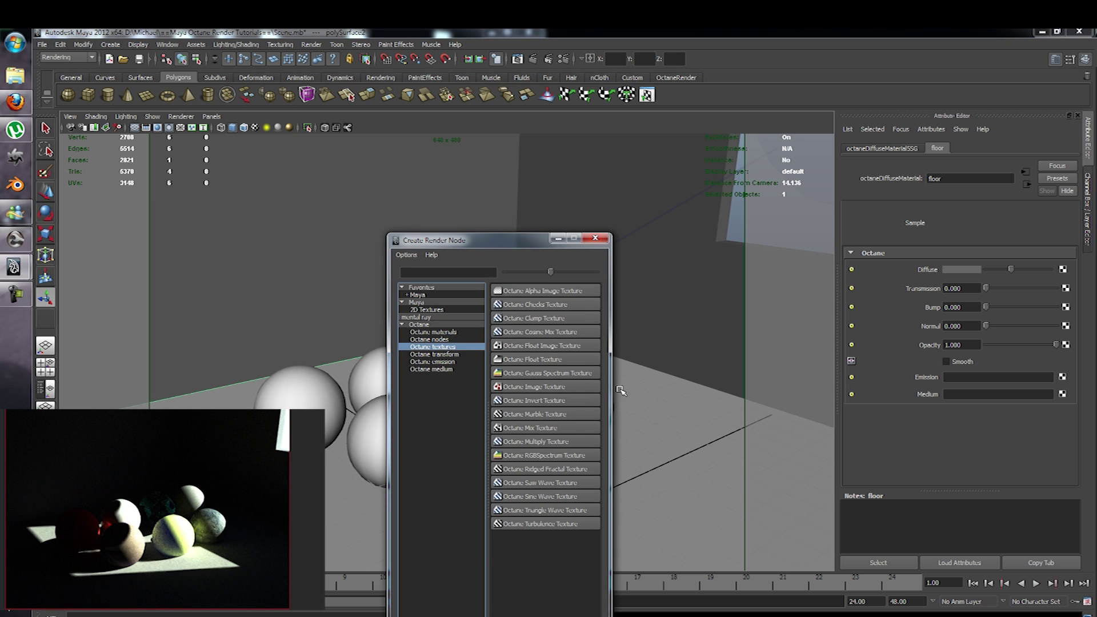
click(542, 388)
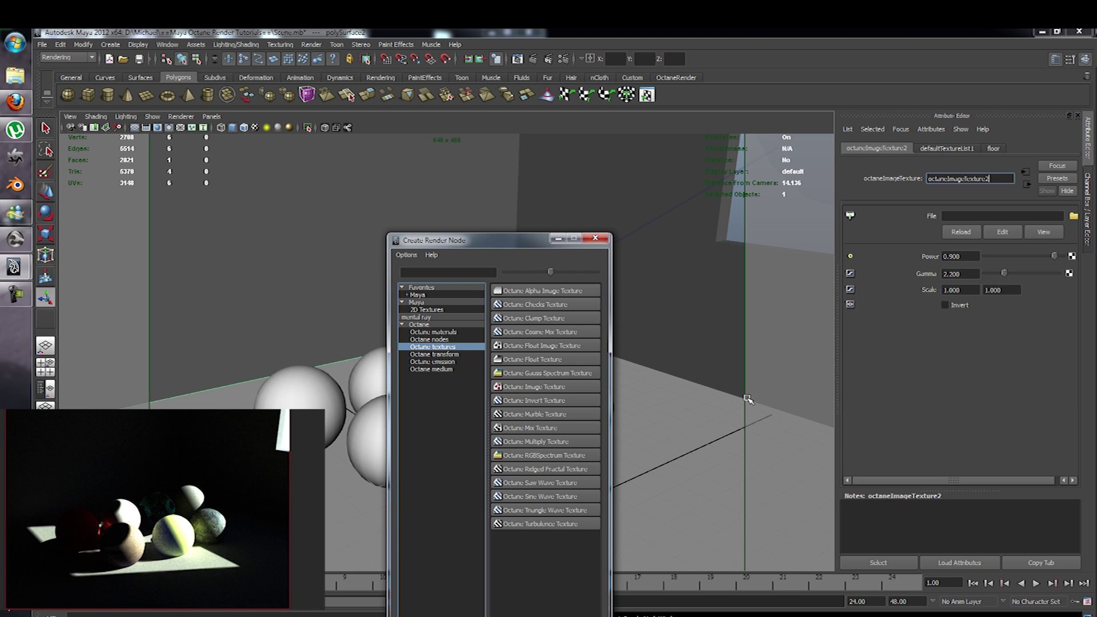
click(1073, 216)
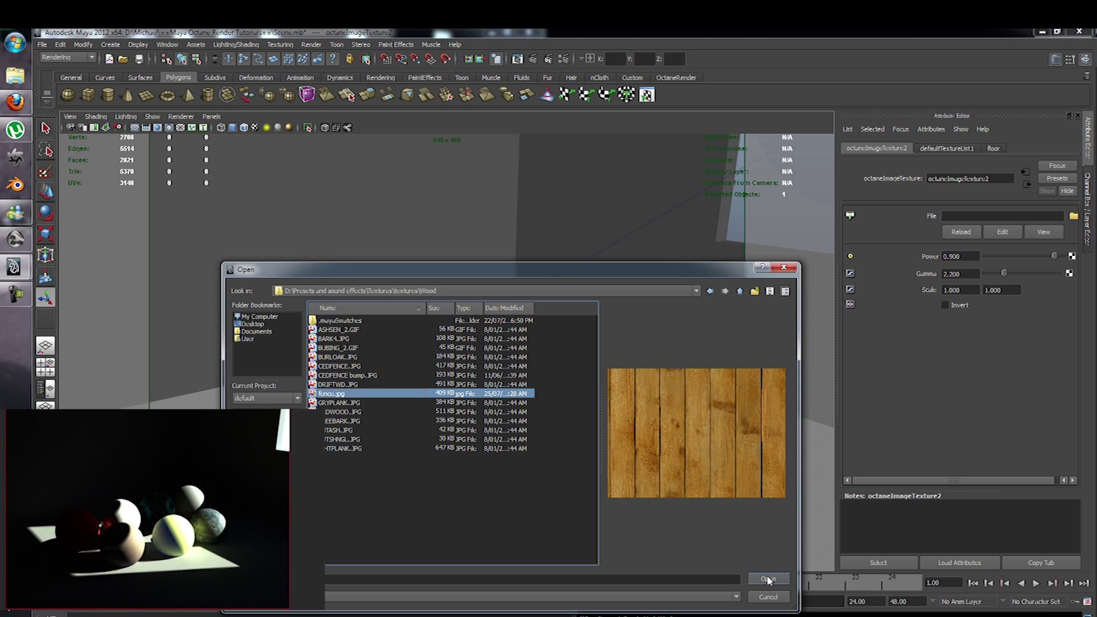
click(768, 580)
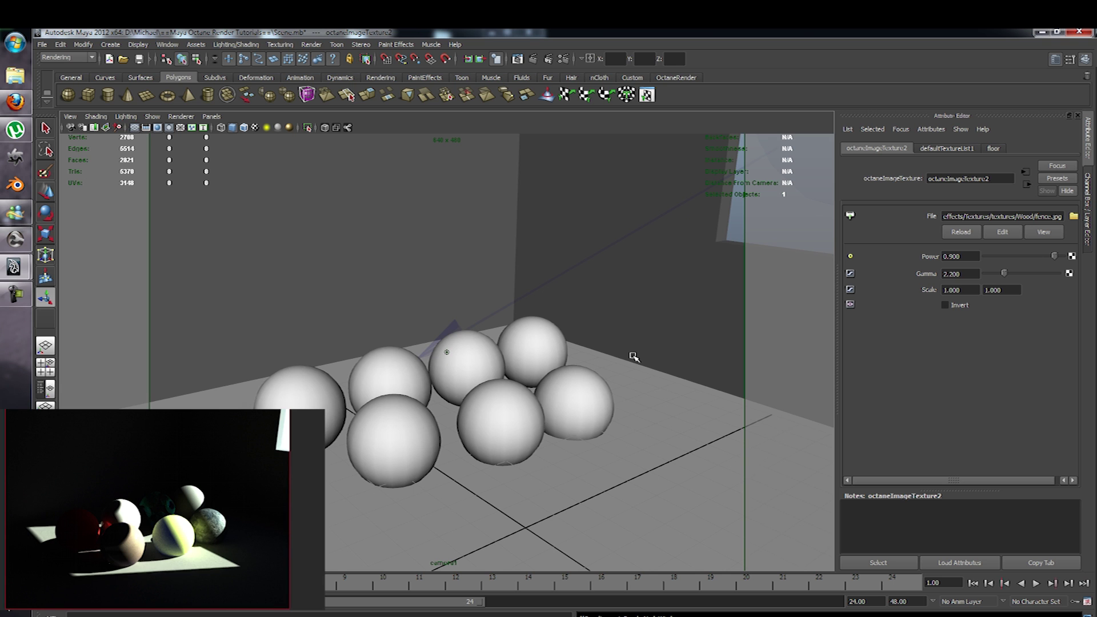
alt+drag(491, 345, 492, 242)
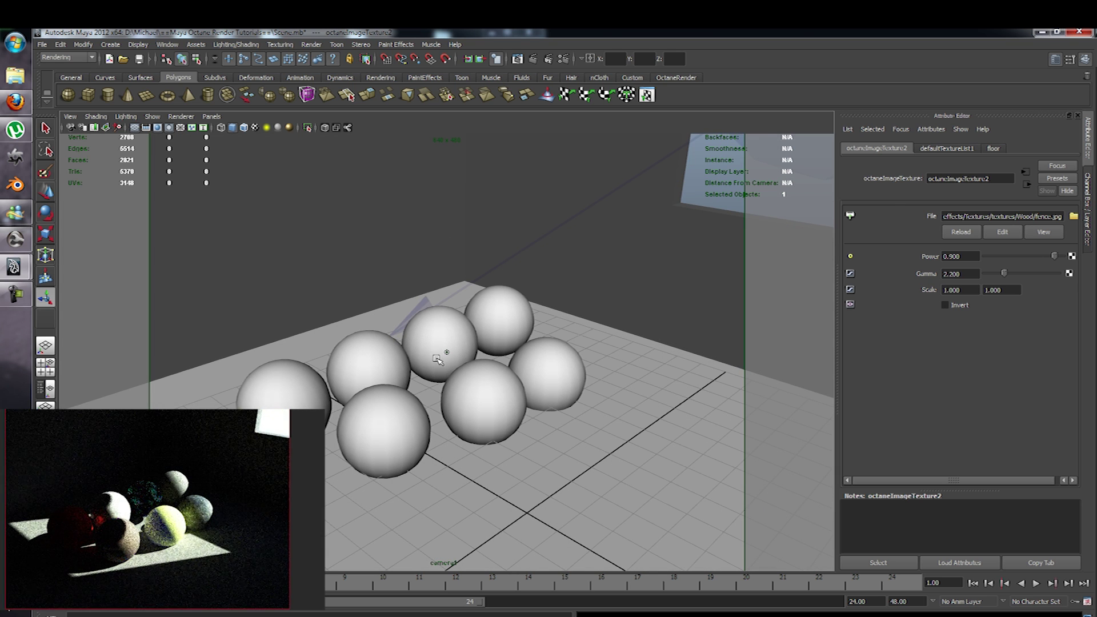
click(662, 78)
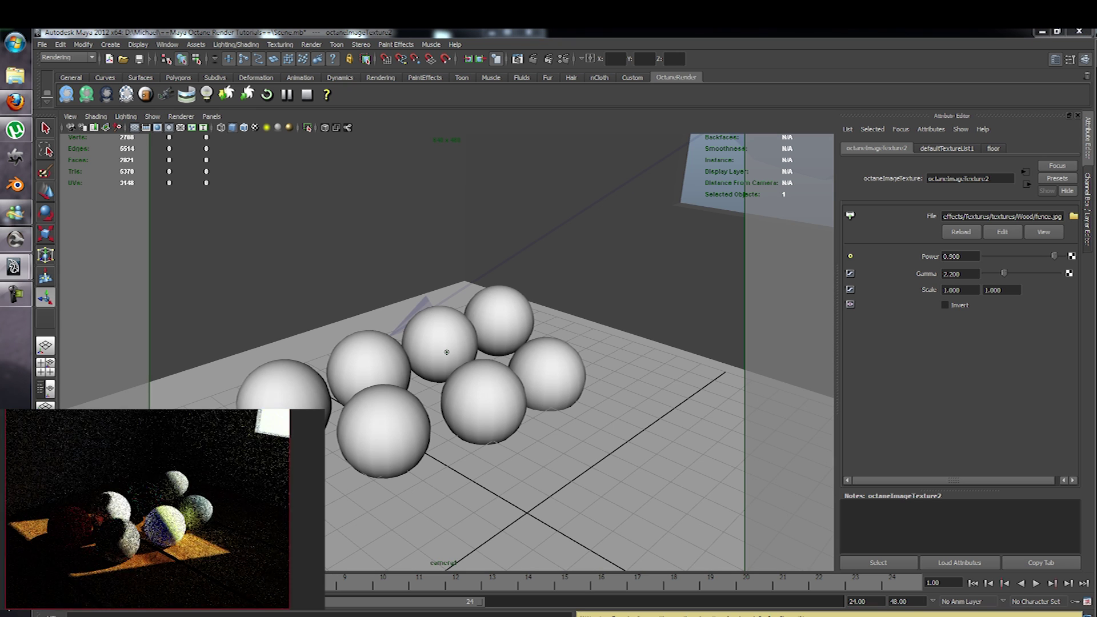
- Set the scale of the floor's image texture to 0.5 by 0.5
click(1001, 290)
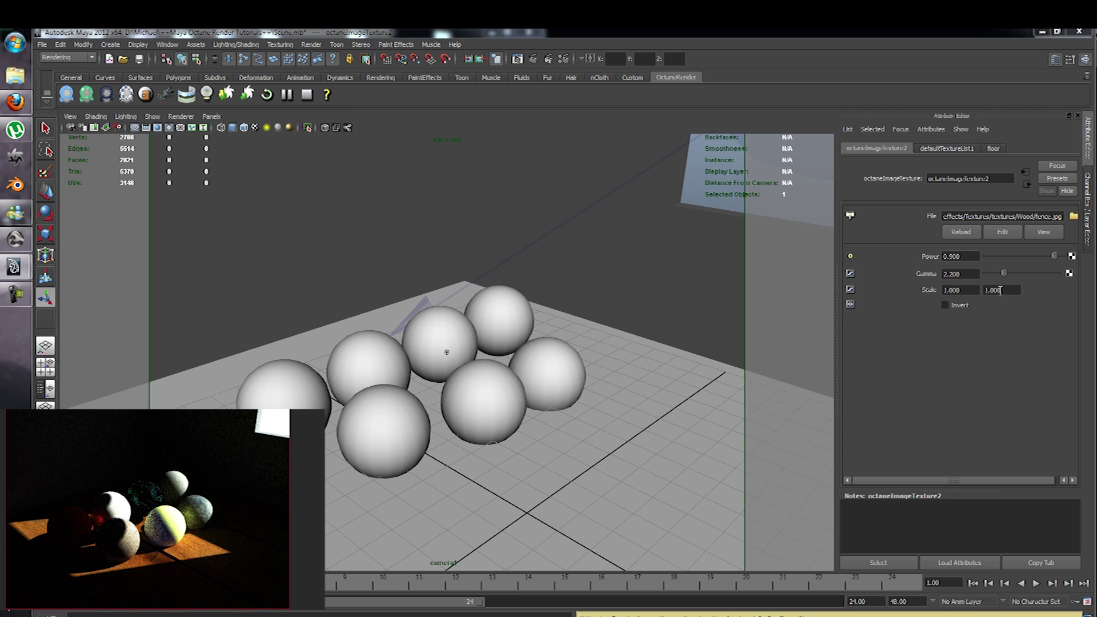
click(955, 290)
text(0.5)
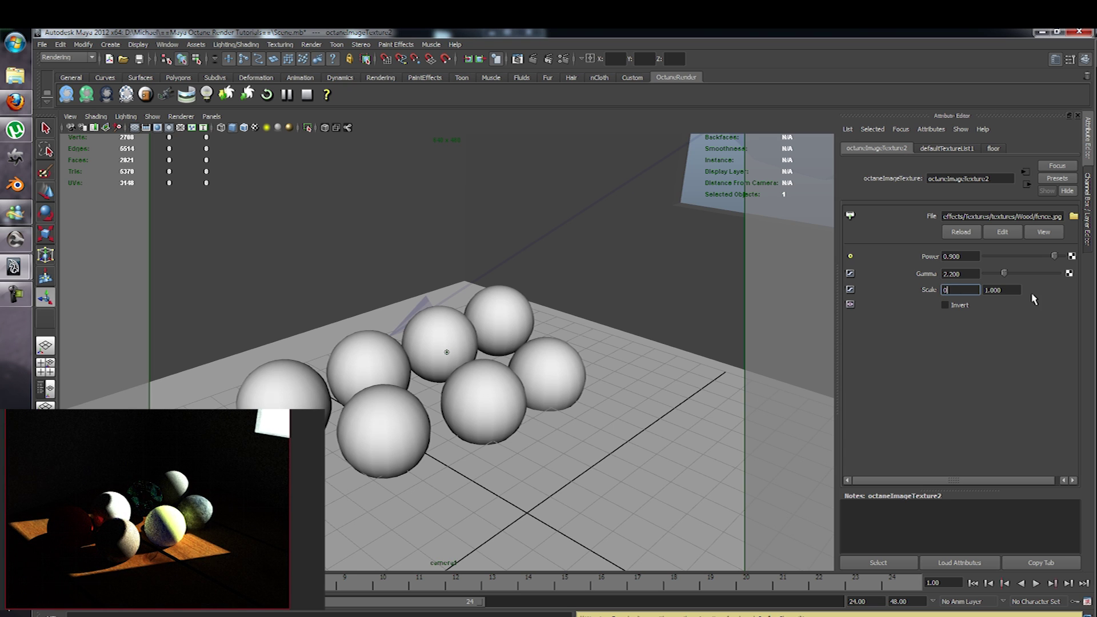
key(Tab)
text(0.5)
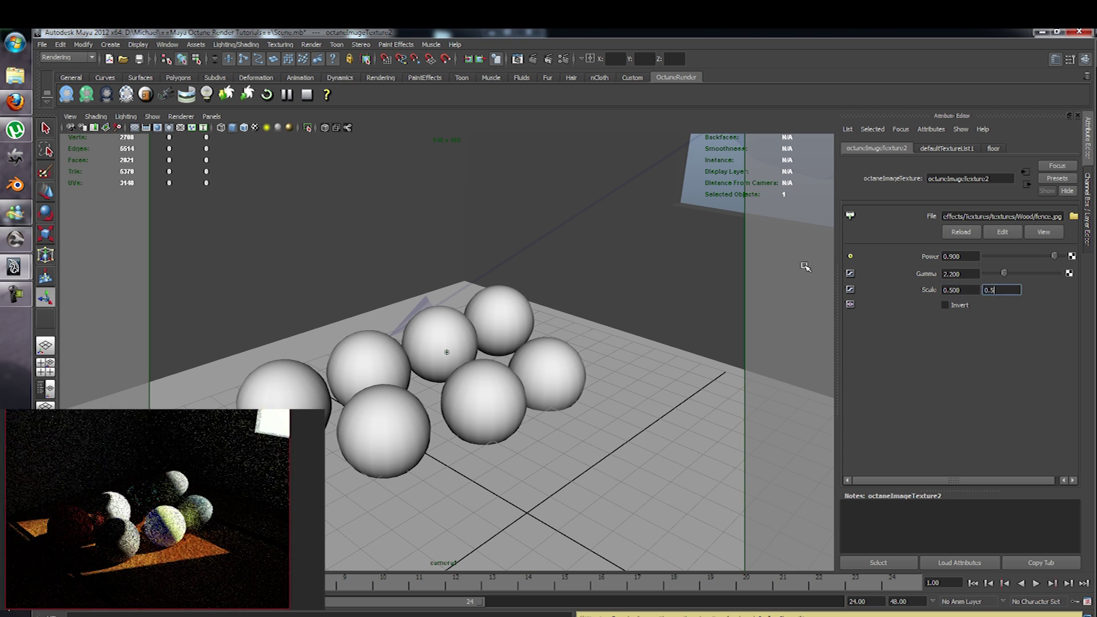
- Reopen the image texture of the floor material and set its scale to 5 by 5
click(625, 367)
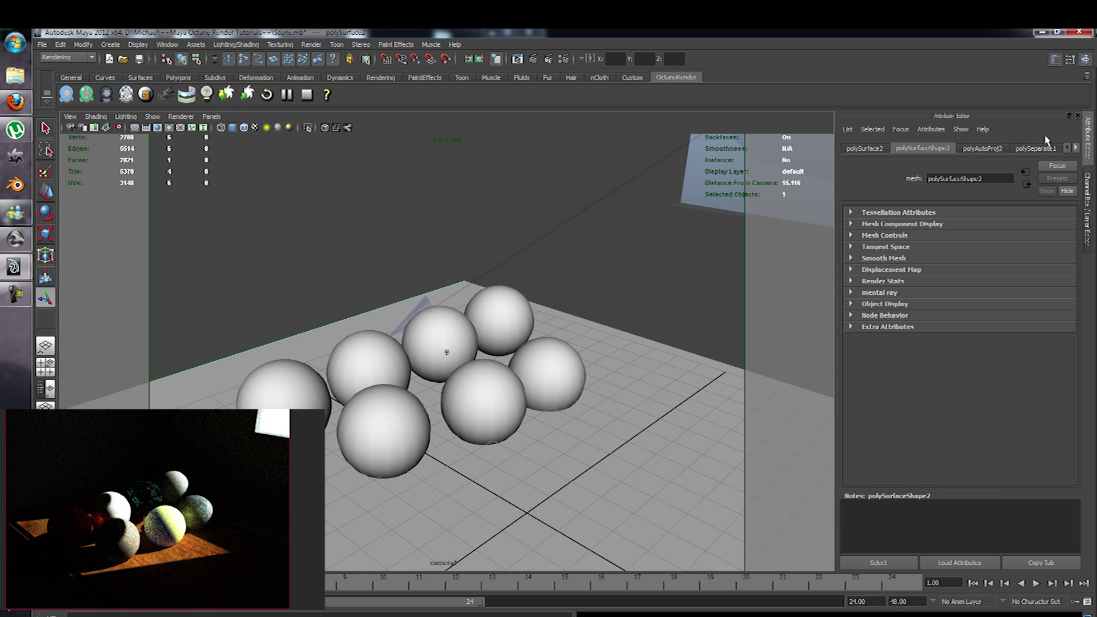
click(1055, 151)
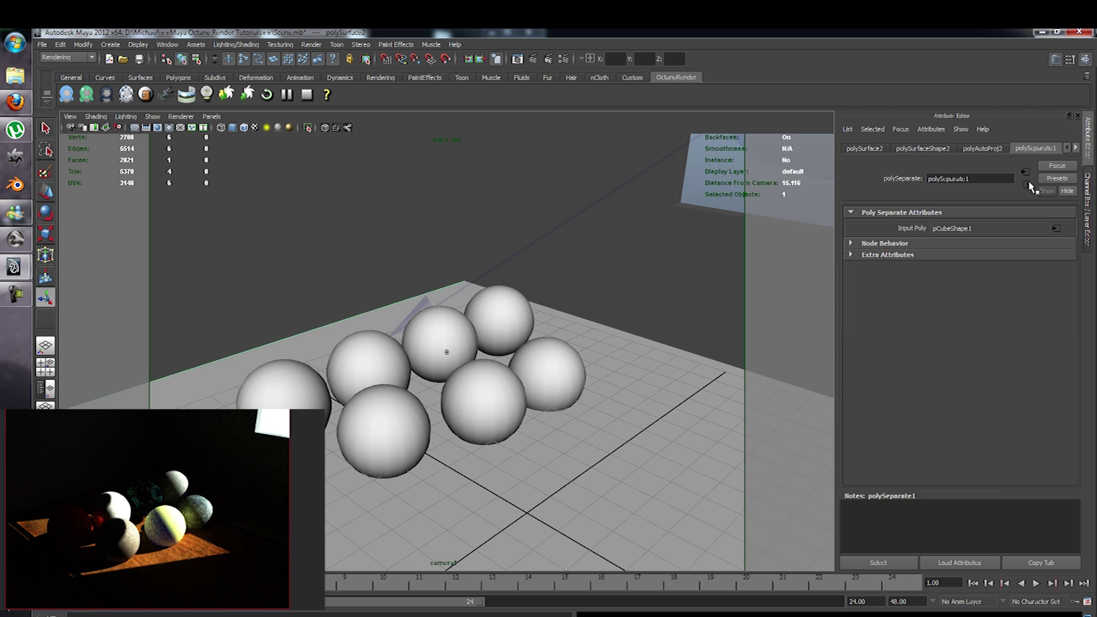
click(1026, 172)
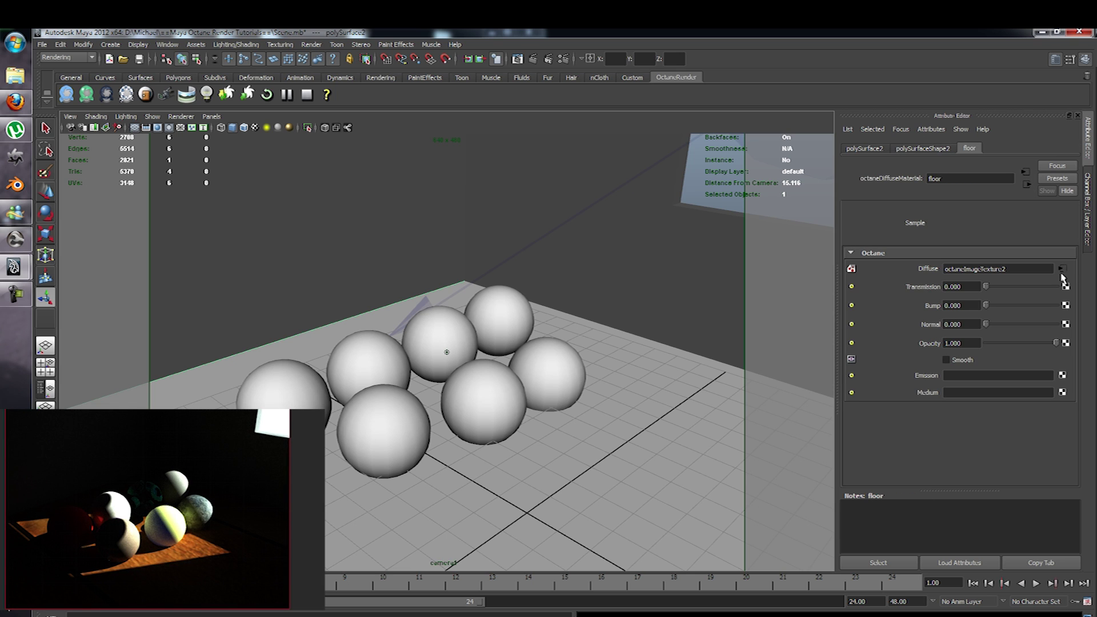
click(1062, 269)
click(965, 292)
text(5)
key(Tab)
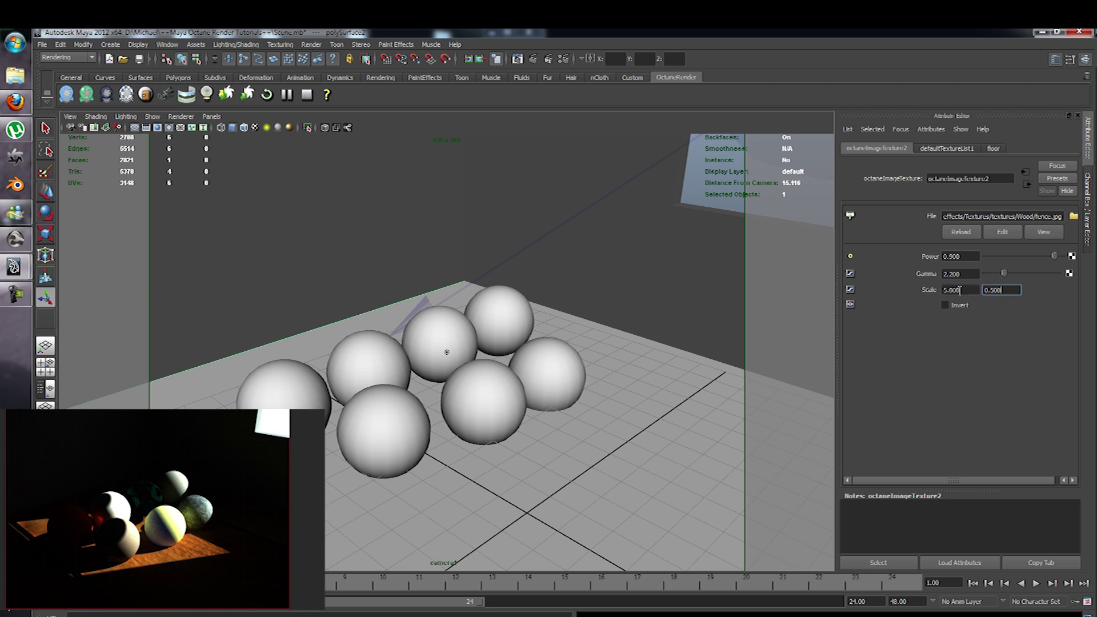
text(5)
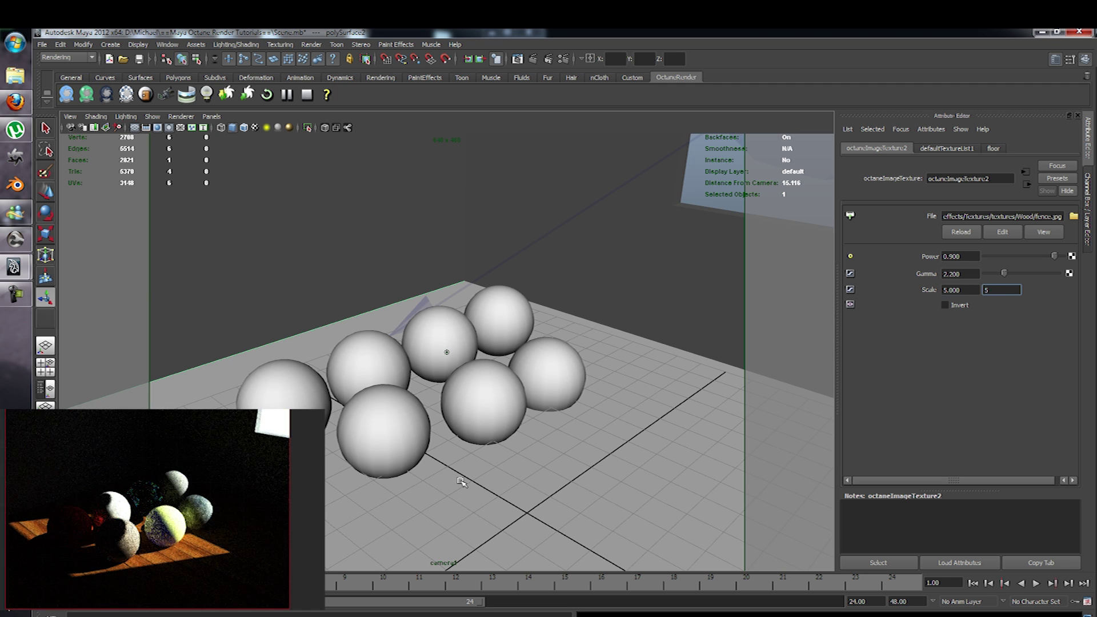
key(Return)
key(ctrl+a)
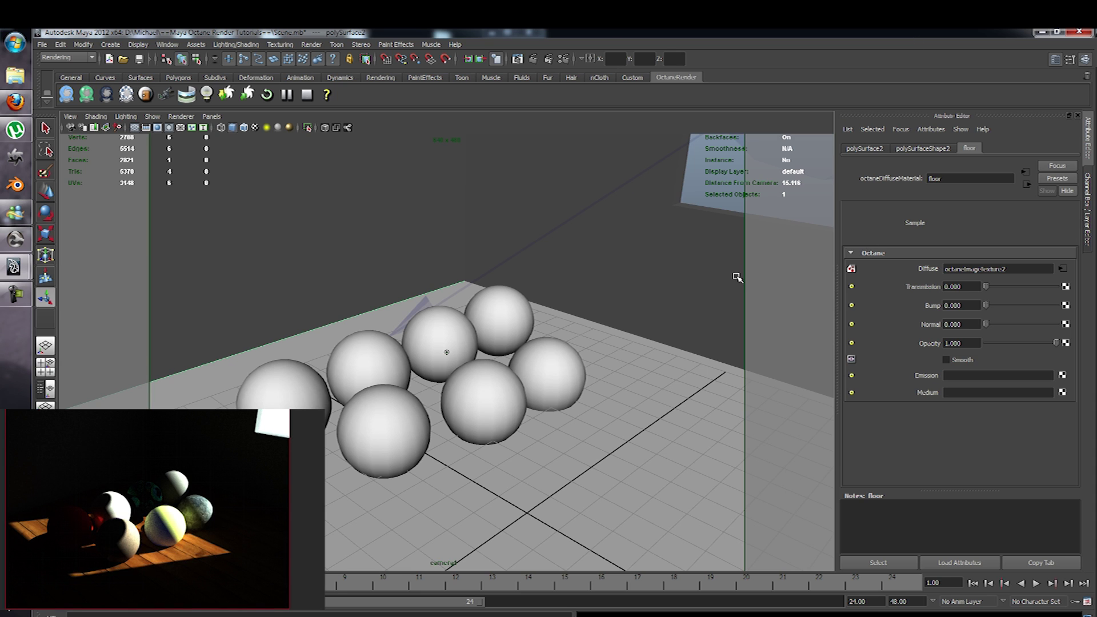
- Select camera1 and bring up the Octane camera settings of its shape node
click(654, 455)
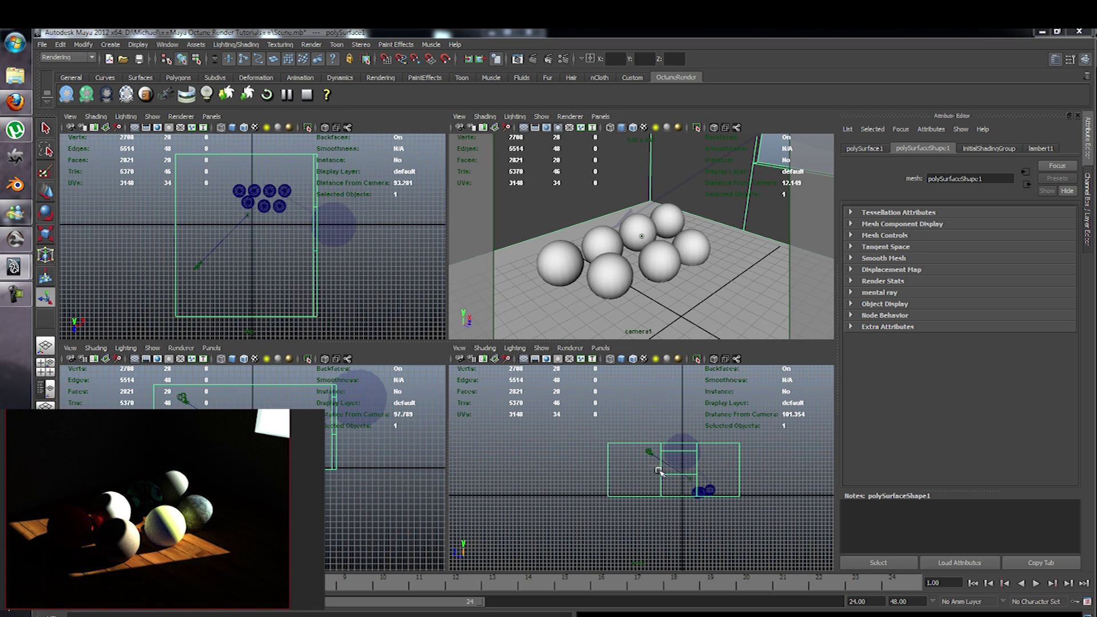
click(650, 452)
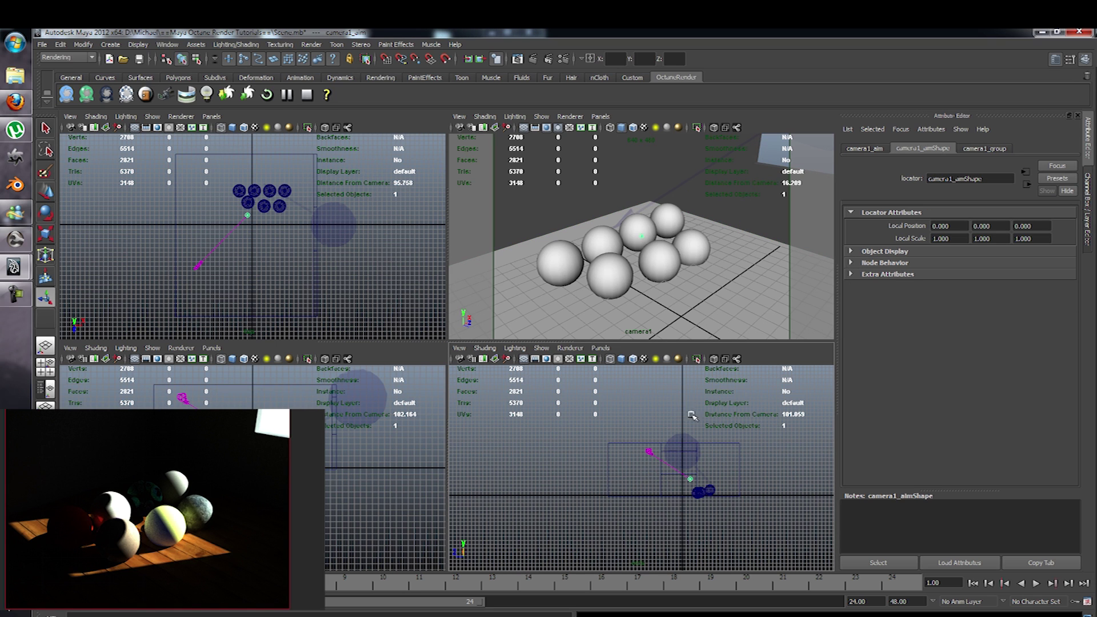
click(870, 149)
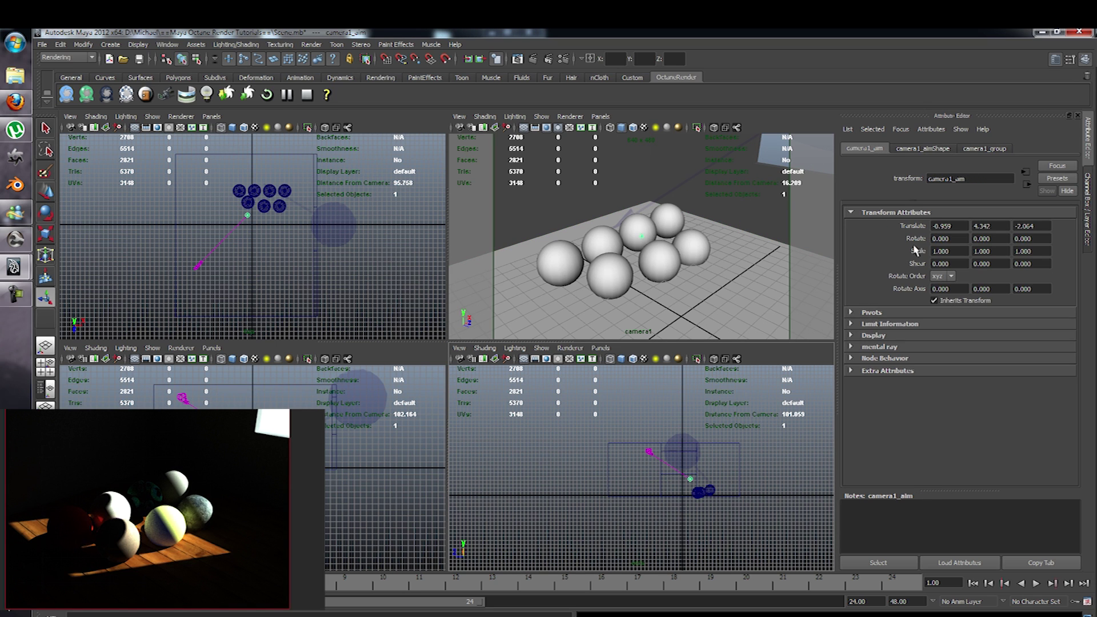
click(923, 149)
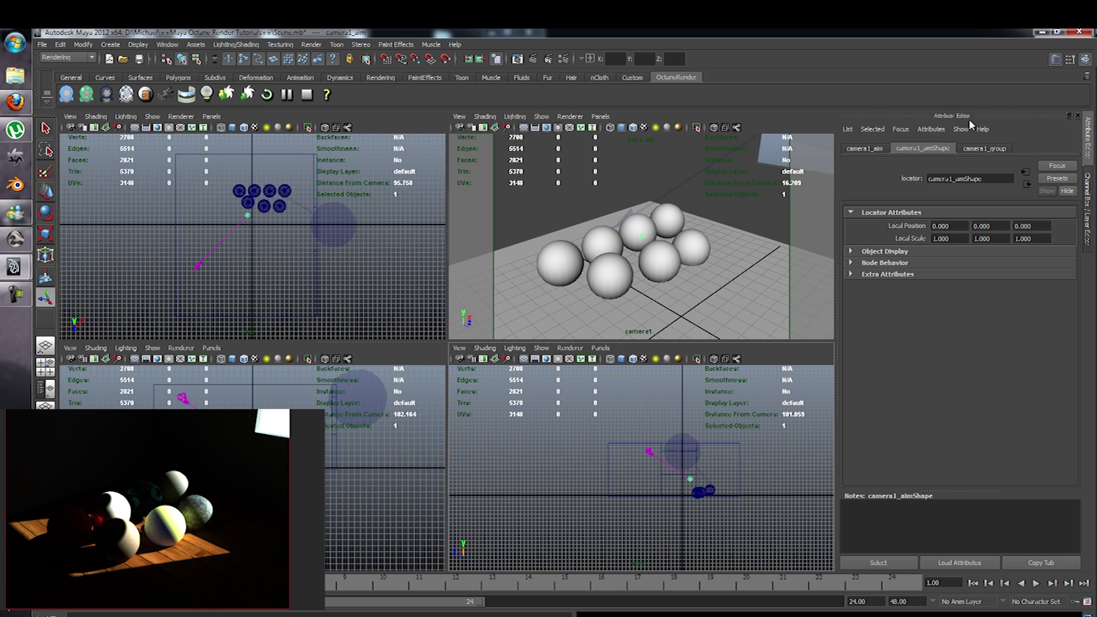
click(974, 149)
key(Left)
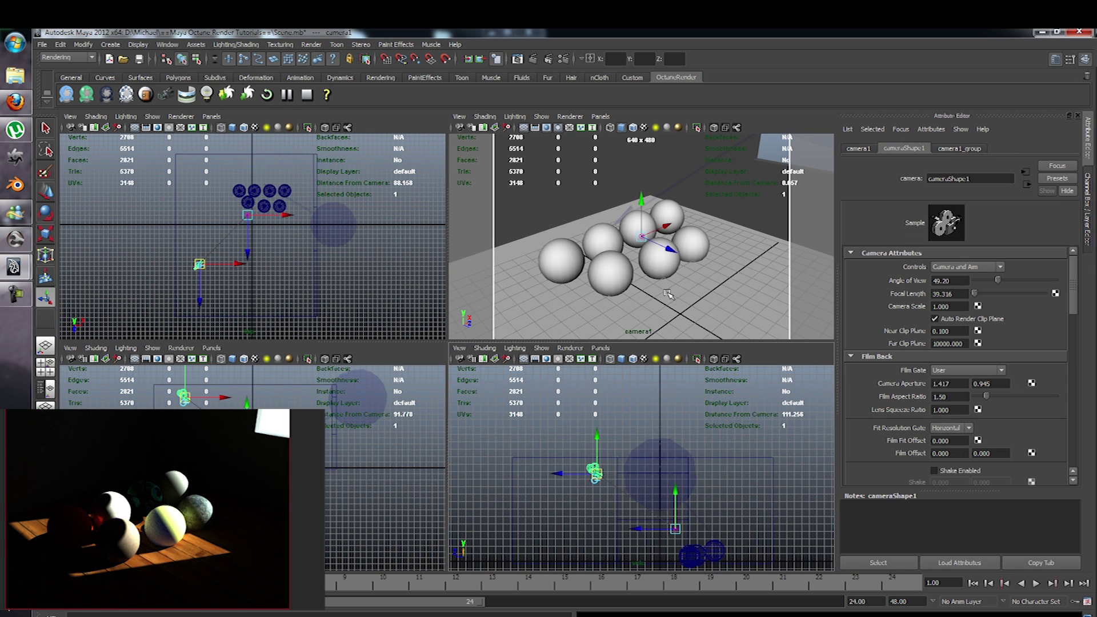
click(851, 254)
click(852, 265)
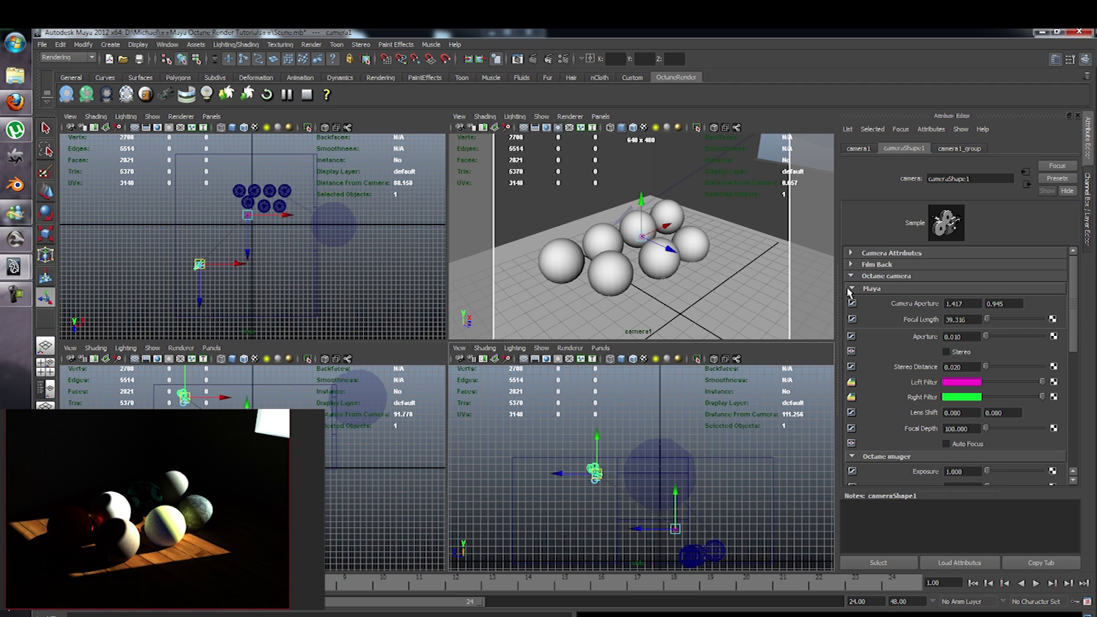
- Examine the Maya, Octane camera and Octane imager settings of camera1
click(852, 290)
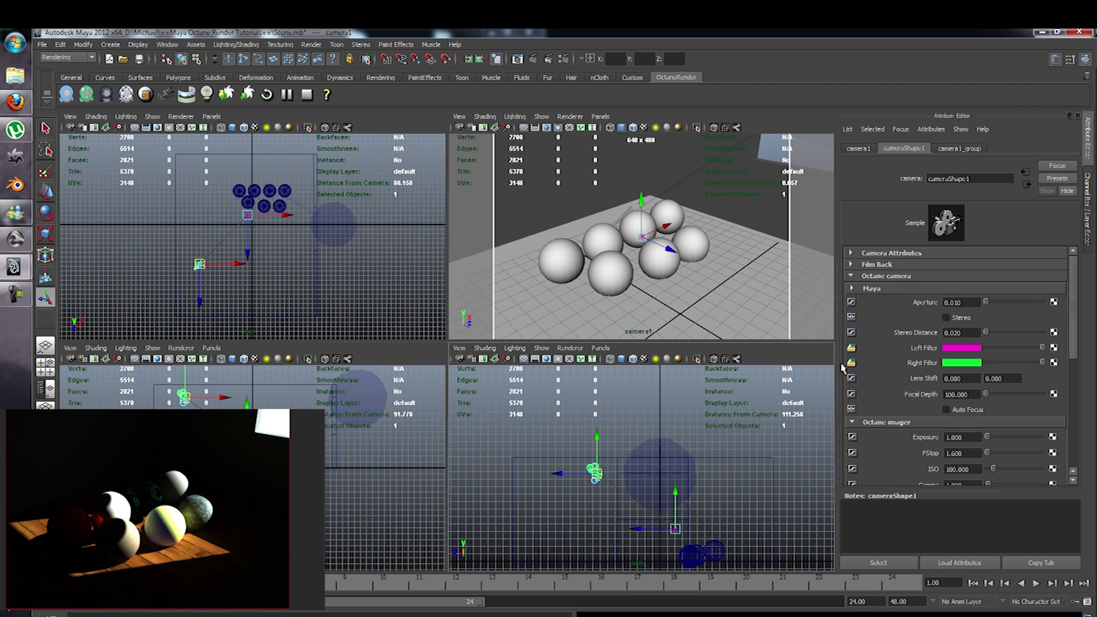
click(866, 290)
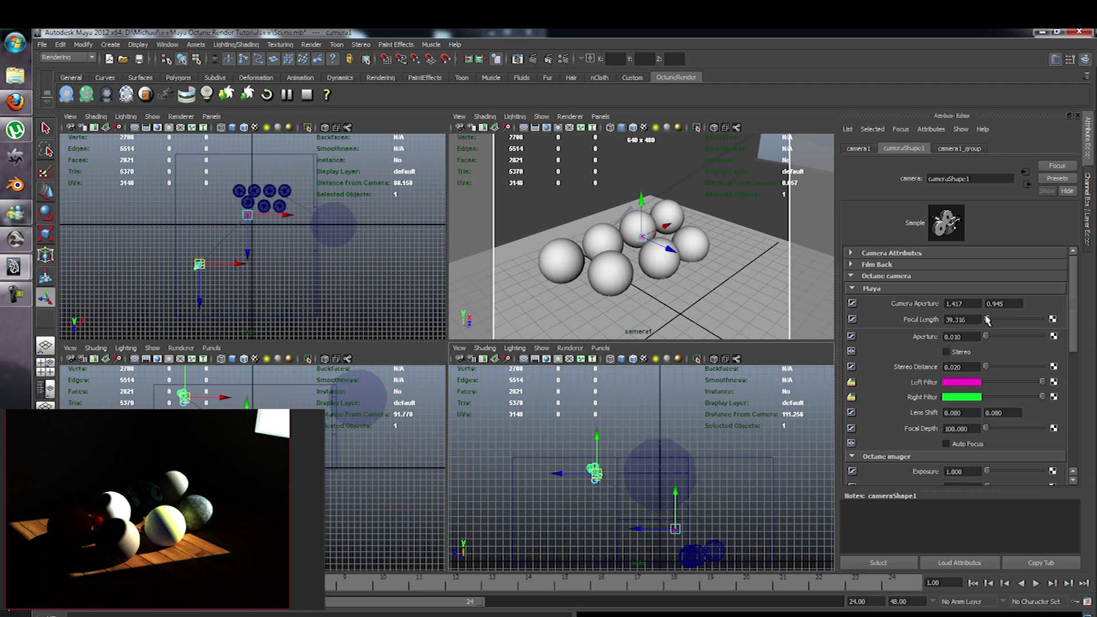
click(860, 290)
click(868, 290)
click(867, 290)
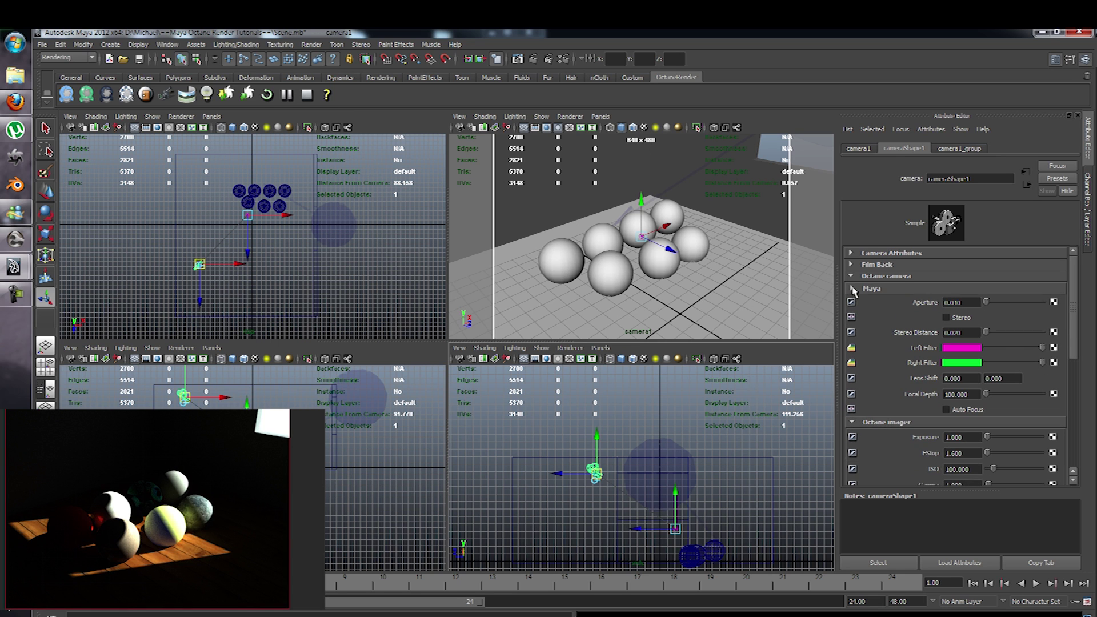
click(869, 423)
click(869, 423)
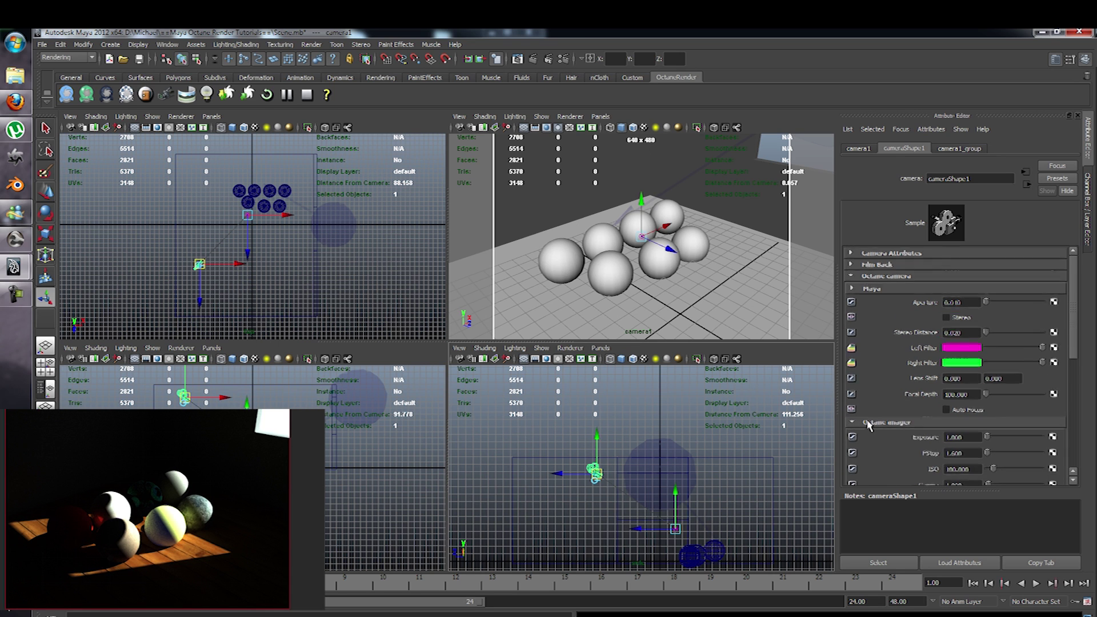
- Set the Octane imager exposure of camera1 to 20
scroll(902, 408, down, 3)
drag(985, 337, 989, 340)
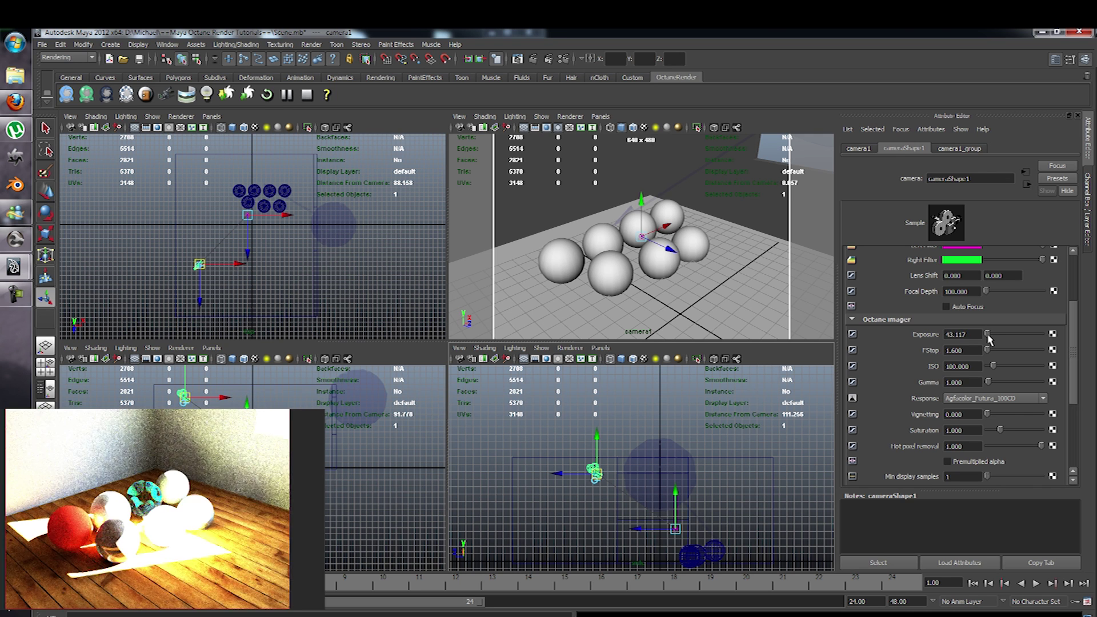
double_click(949, 336)
text(20)
click(774, 465)
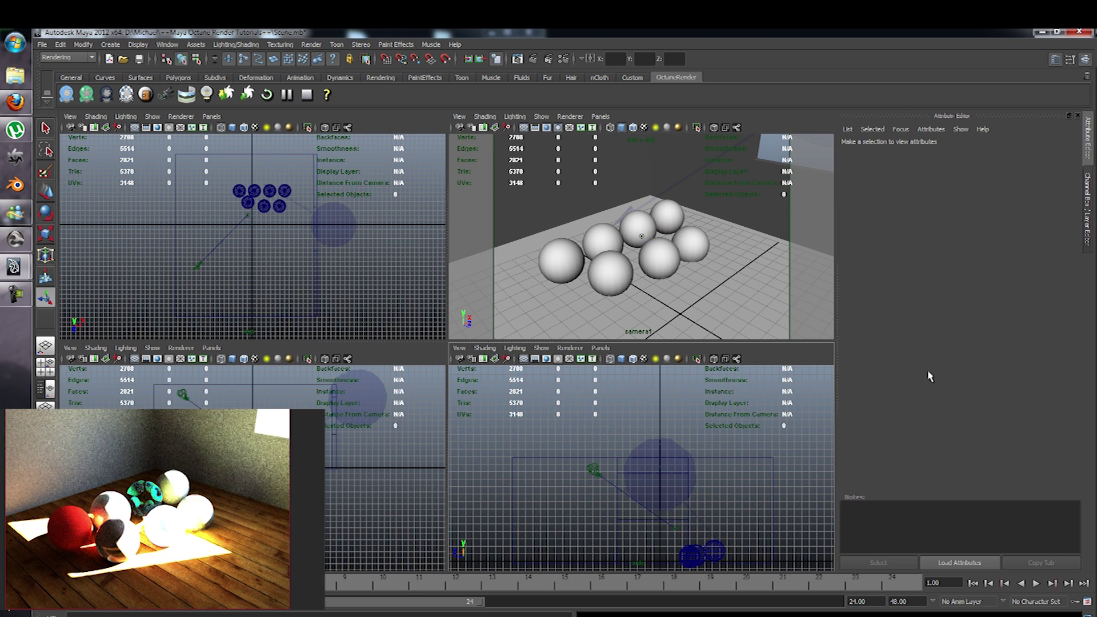
- Set camera1's Octane imager exposure to 15 and FStop to 2
click(595, 471)
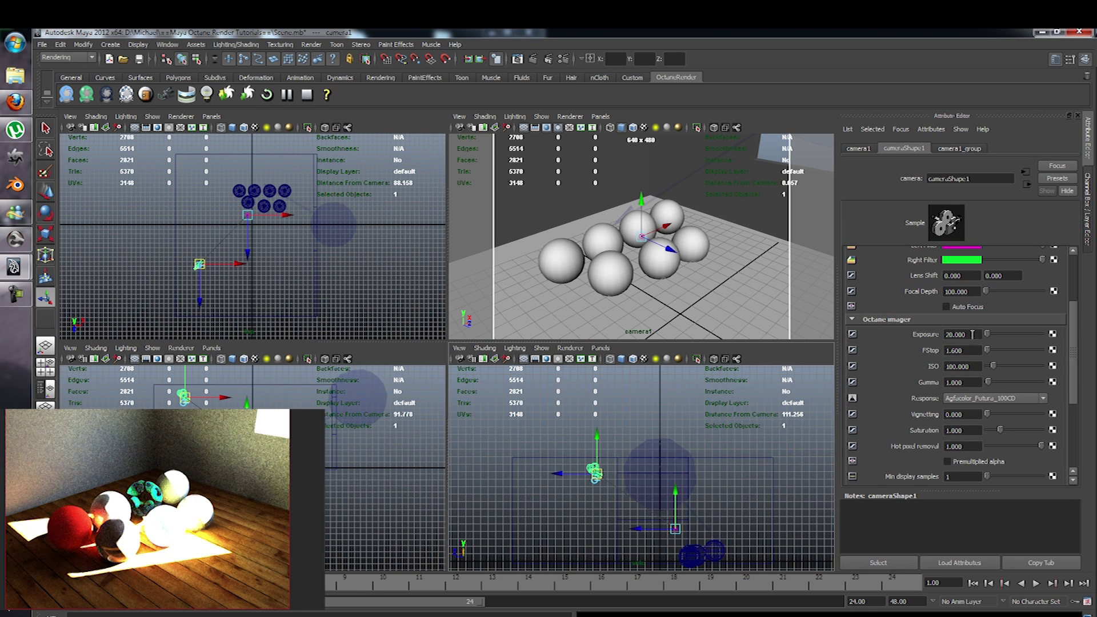
click(594, 467)
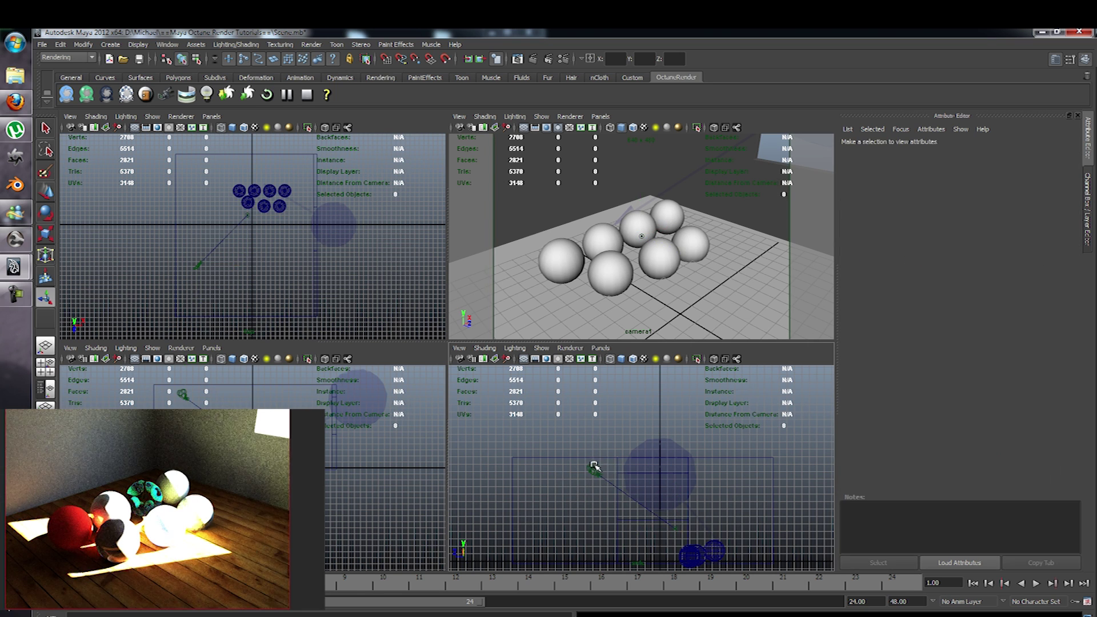
click(595, 469)
click(971, 350)
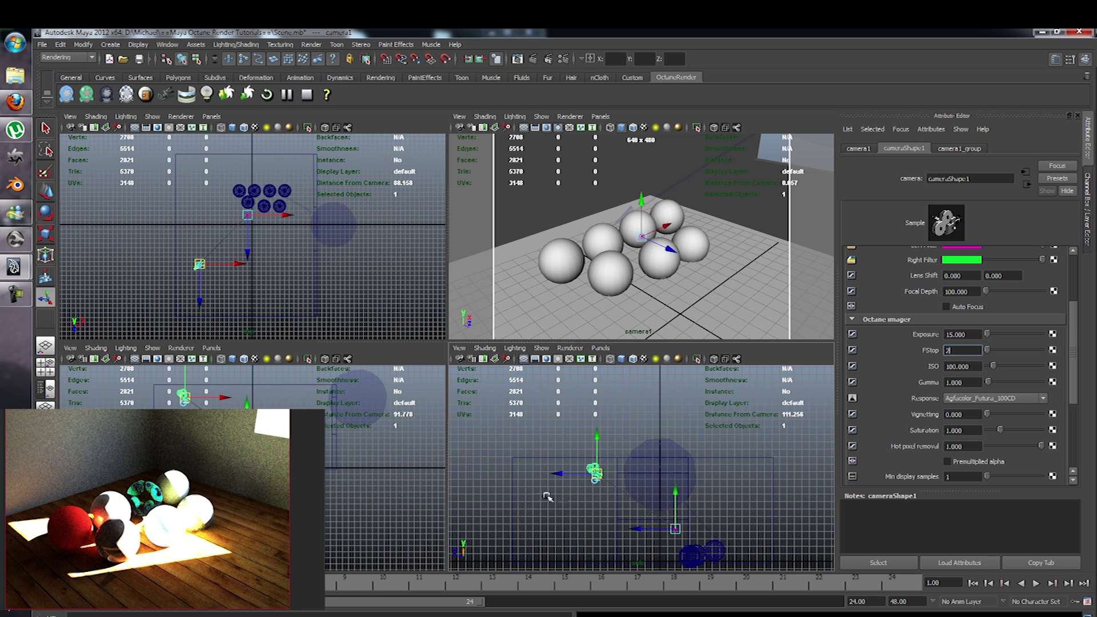
click(603, 467)
click(594, 467)
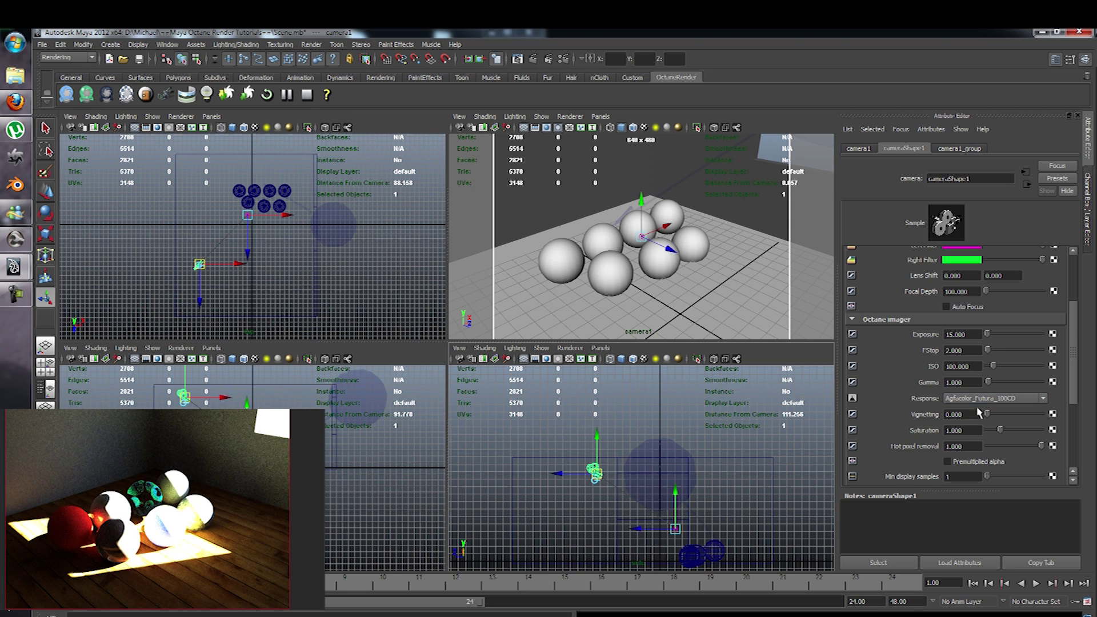
- Set camera1's vignetting to 1, saturation to about 1.137 and hot pixel removal to about 0.274
drag(988, 415, 1074, 416)
mouse_move(1000, 432)
mouse_down()
mouse_move(1015, 432)
mouse_move(1007, 432)
mouse_up()
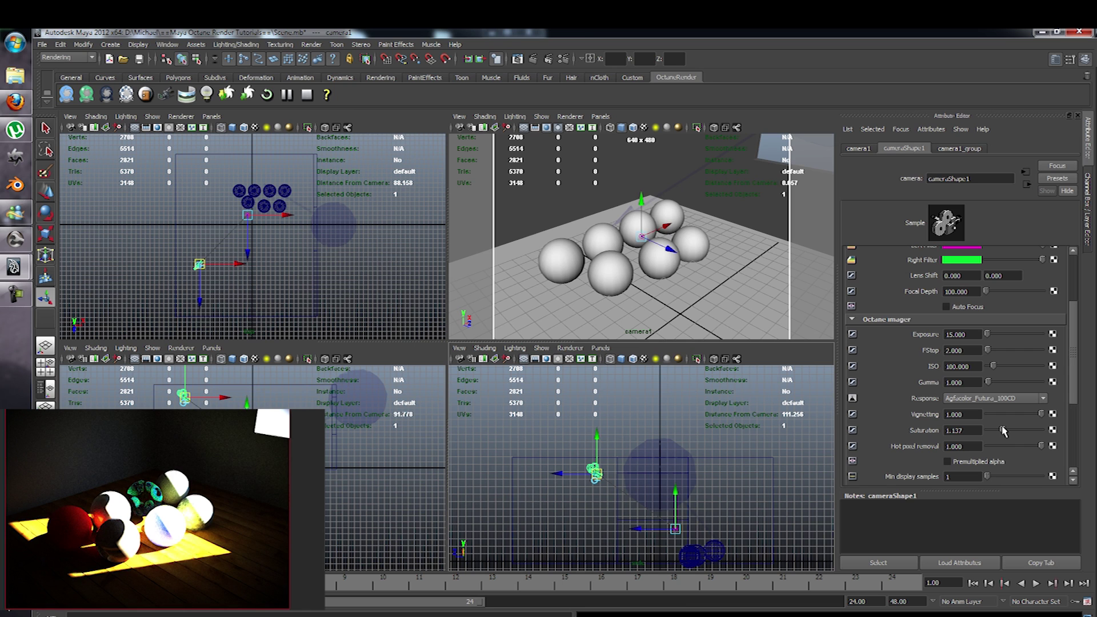
drag(1041, 445, 1002, 446)
scroll(1006, 454, down, 3)
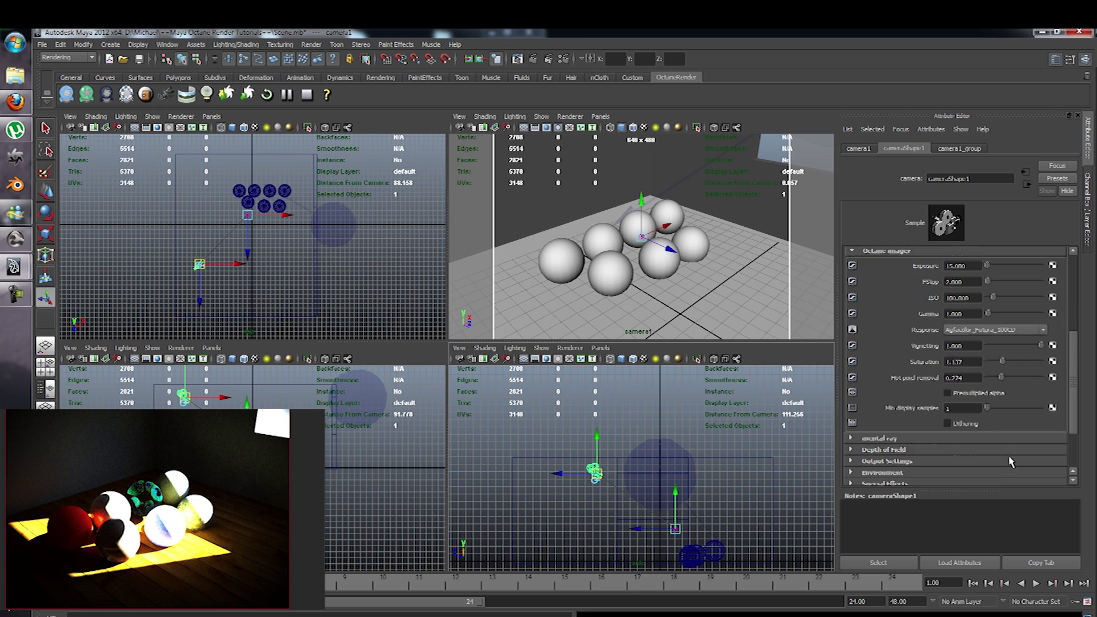
scroll(1003, 452, up, 4)
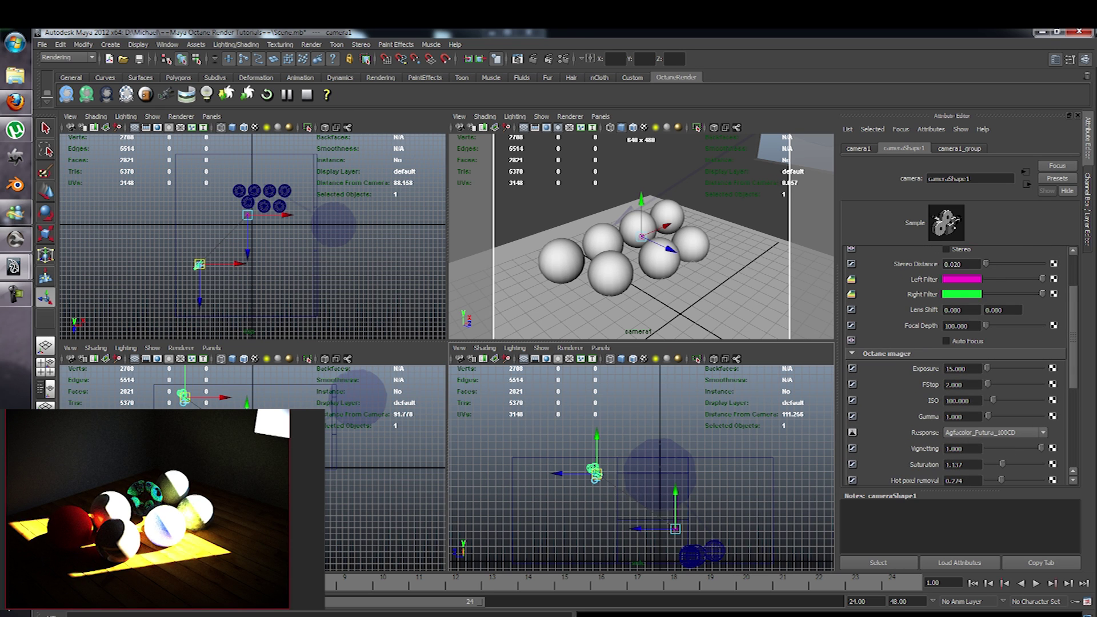
click(699, 259)
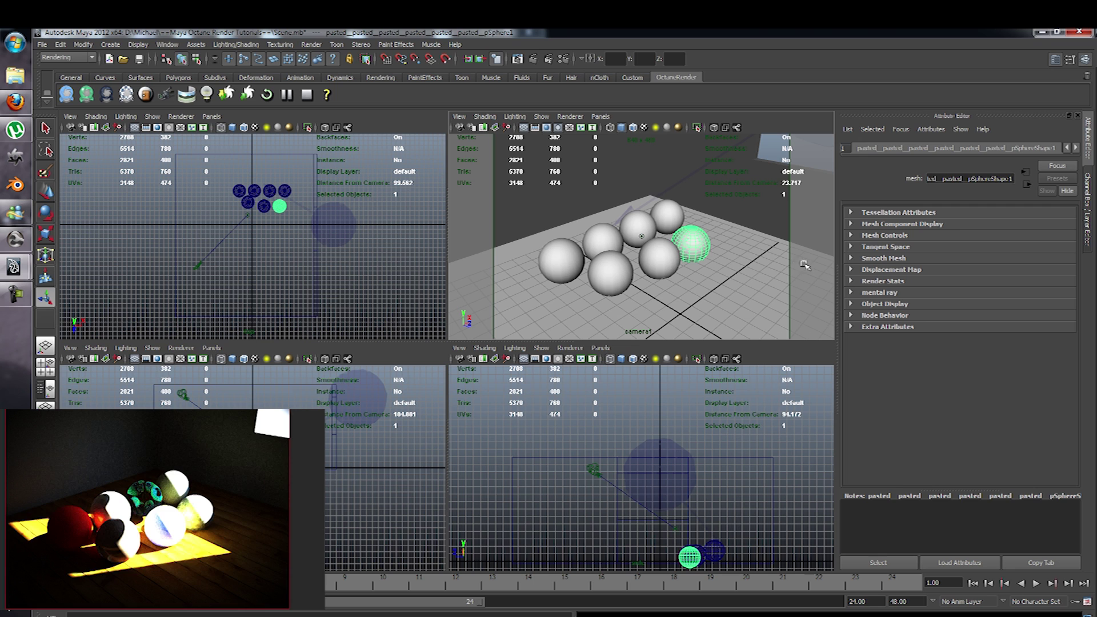
click(750, 264)
key(q)
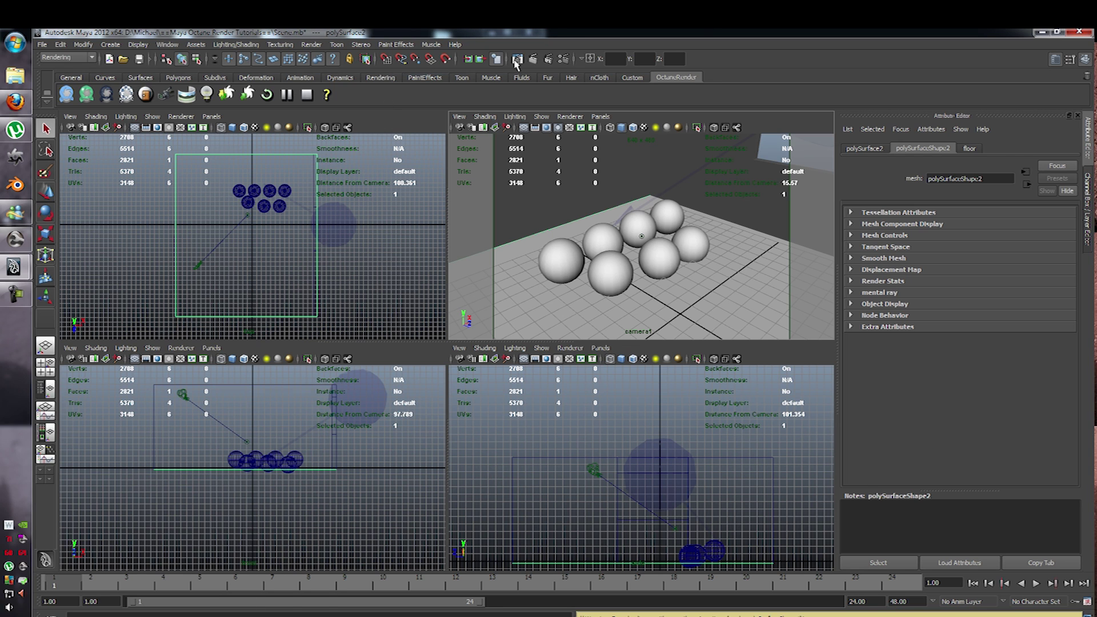
- Change the render image size to the 1k Square preset, 1024 x 1024 pixels, and close the render settings
click(563, 59)
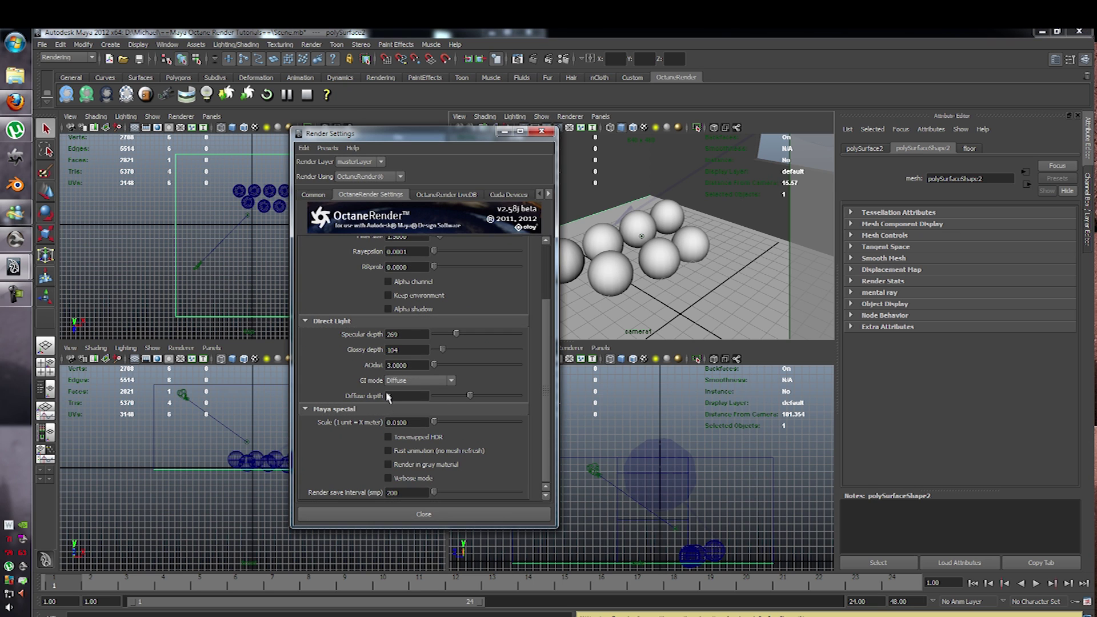
click(315, 195)
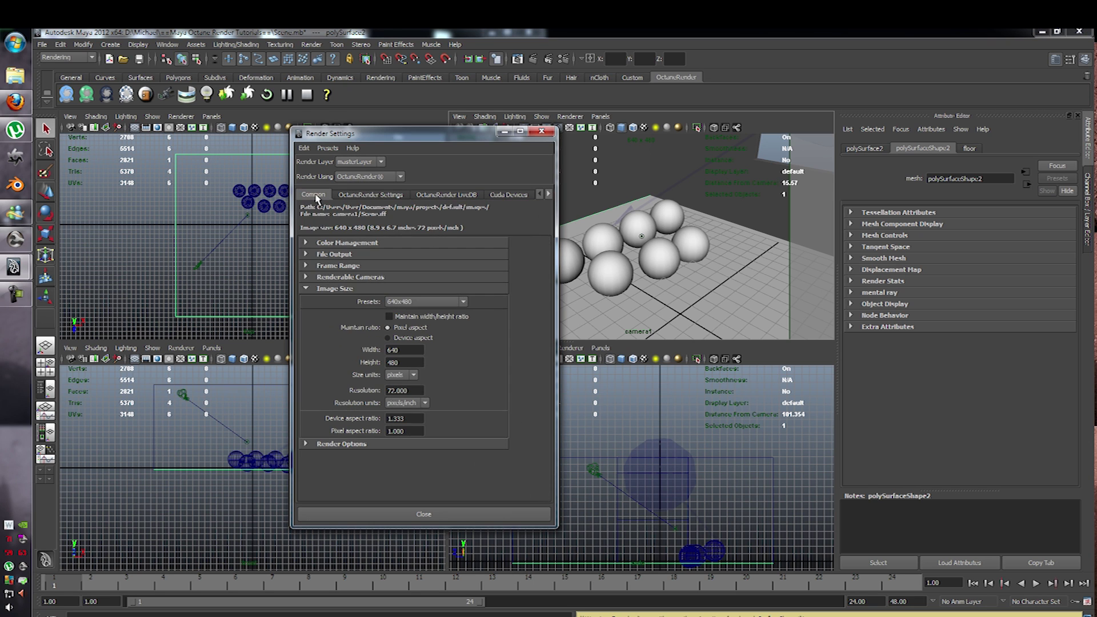
click(324, 243)
click(346, 243)
click(419, 301)
click(419, 335)
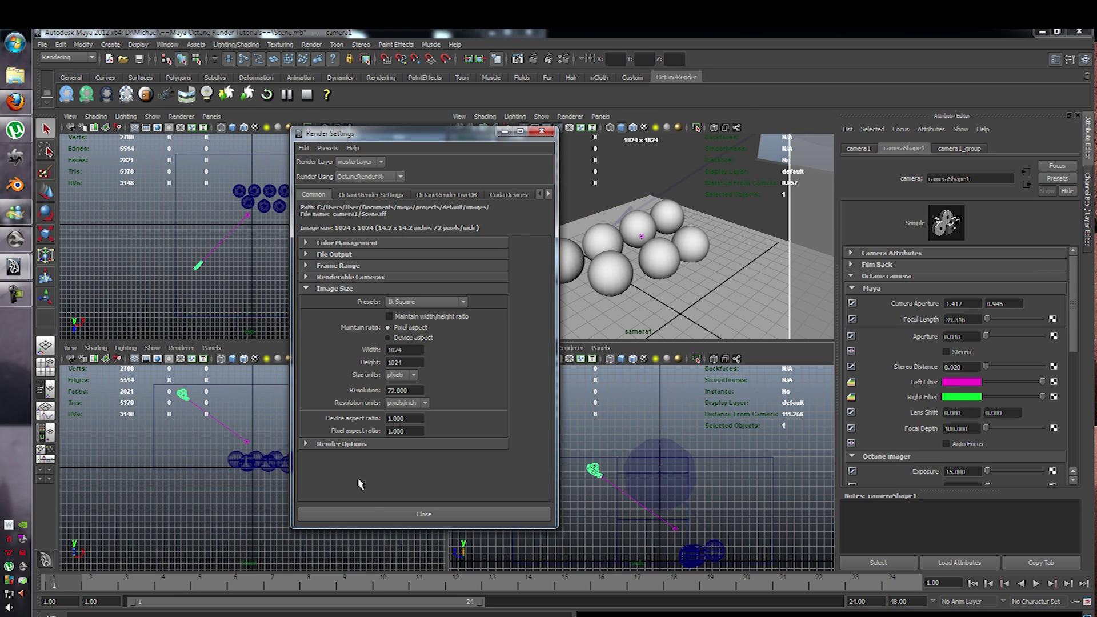
click(376, 515)
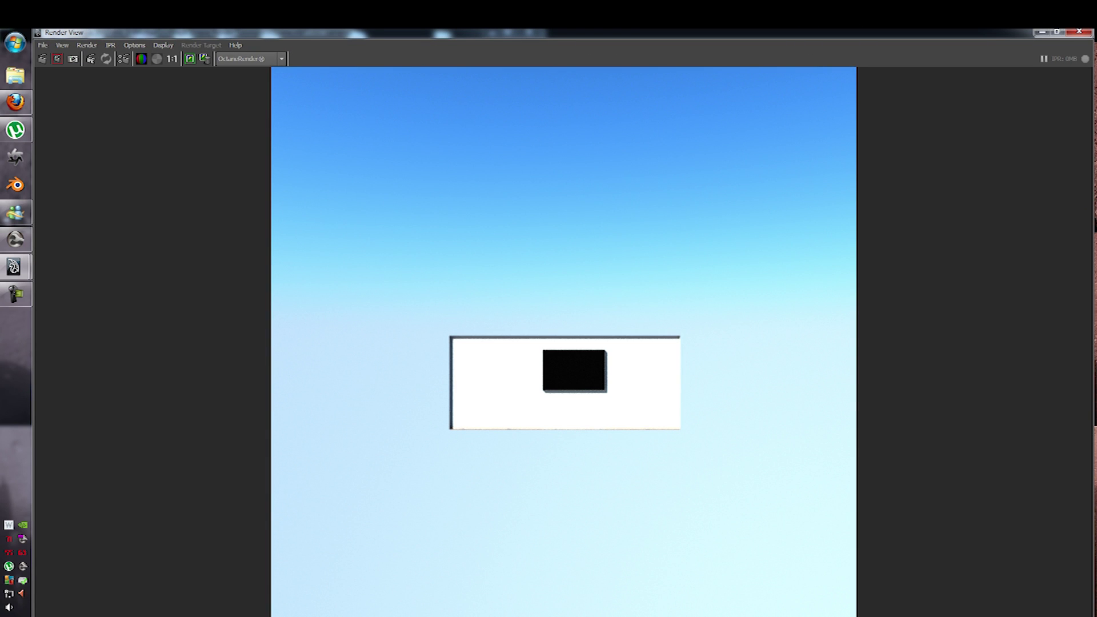
- Check the rendered image and the IPR options in the Render View, and close it
click(111, 45)
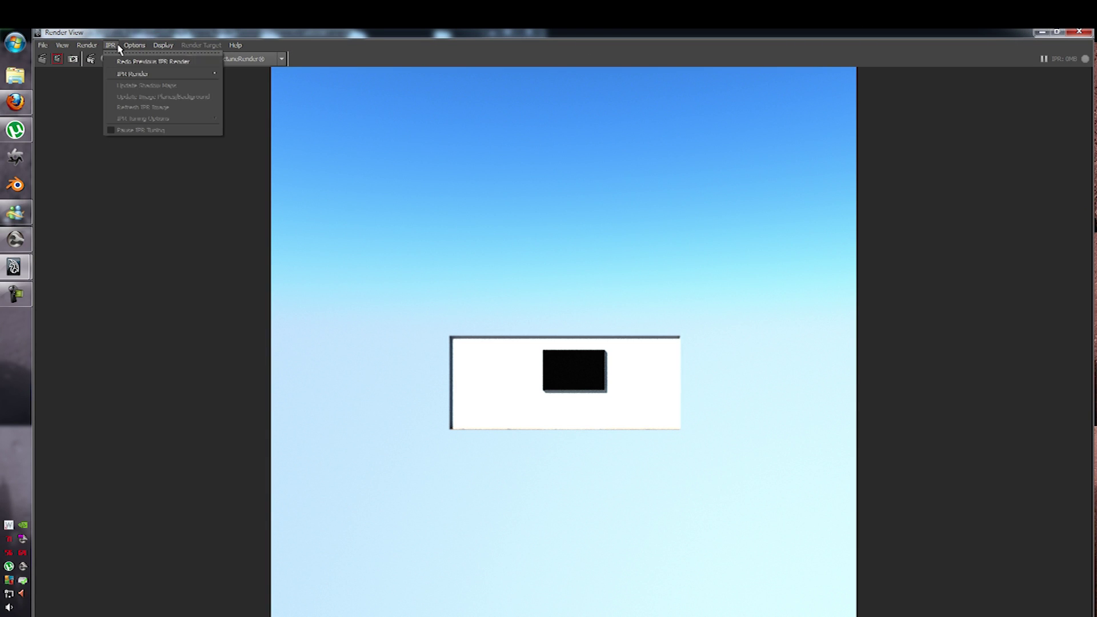
click(163, 46)
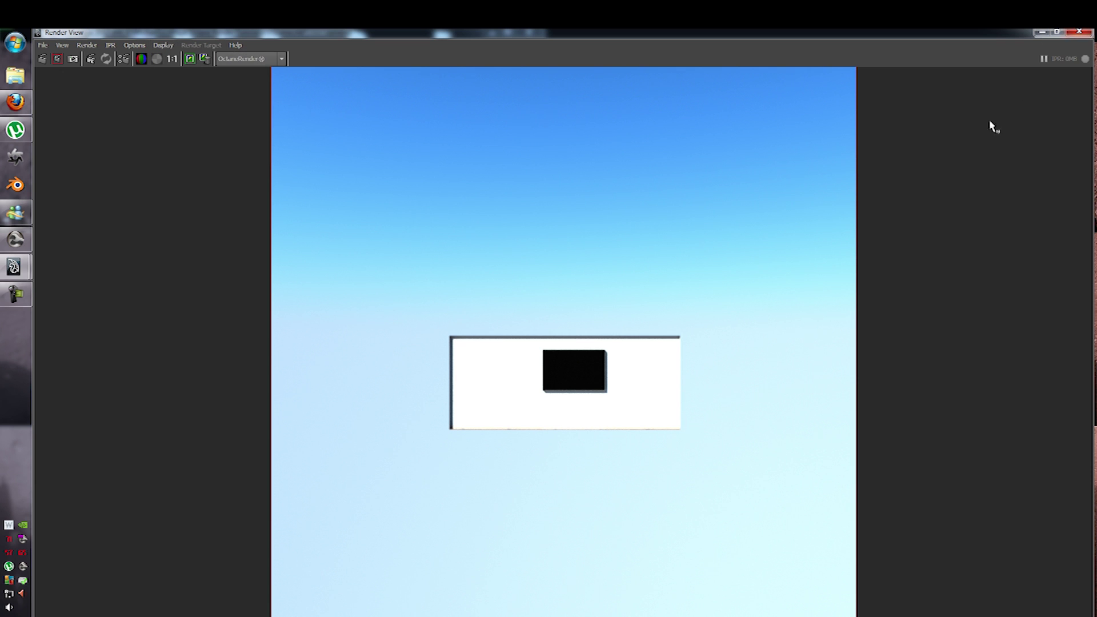
click(1079, 32)
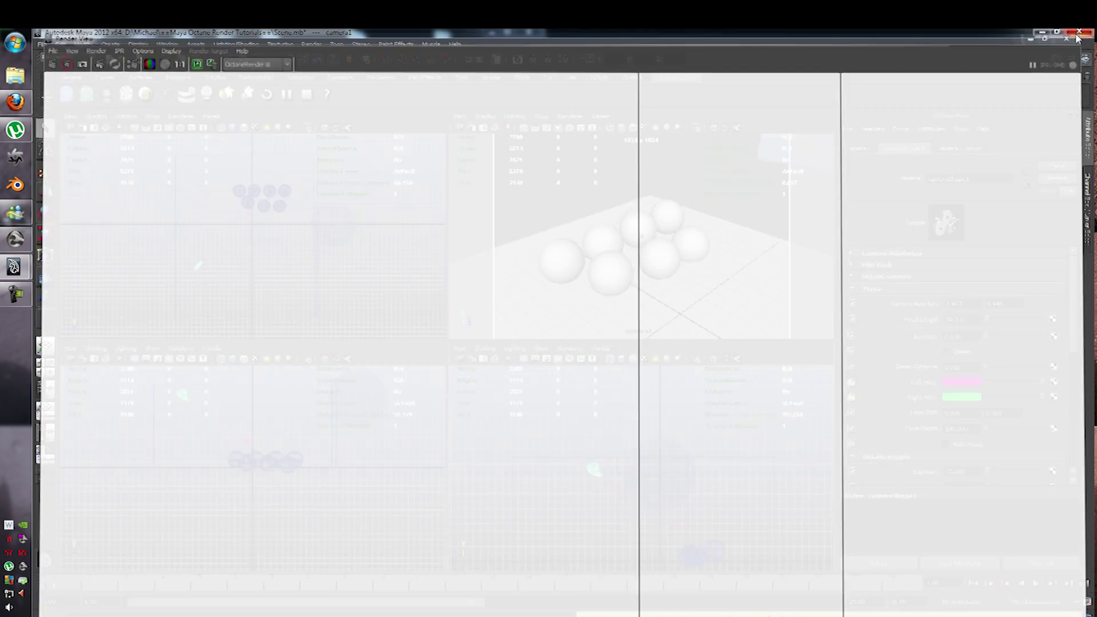
- Reopen the render settings and keep camera1 chosen as the first renderable camera
click(531, 297)
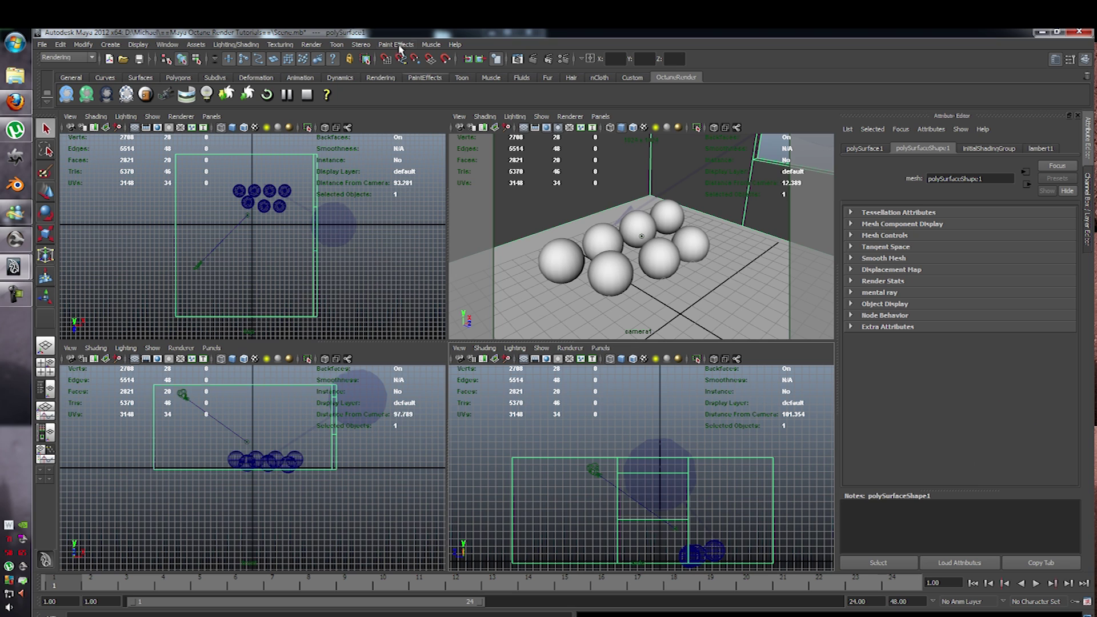
click(562, 59)
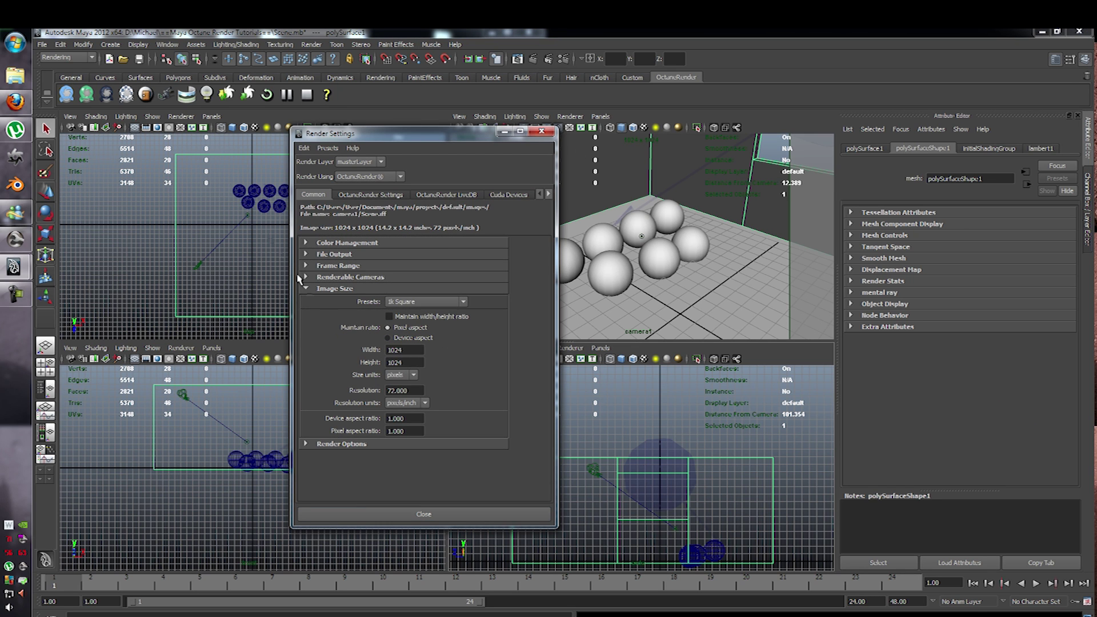
click(326, 290)
click(327, 267)
click(328, 267)
click(329, 277)
click(429, 293)
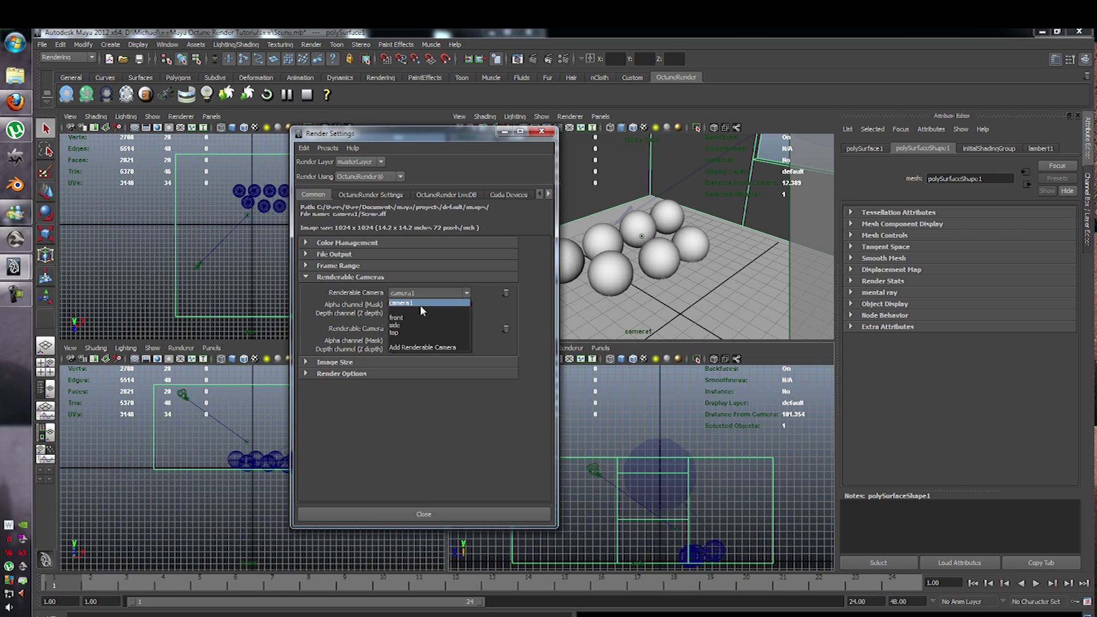
click(420, 304)
- Remove the persp camera from the renderable cameras, leaving only camera1
click(422, 329)
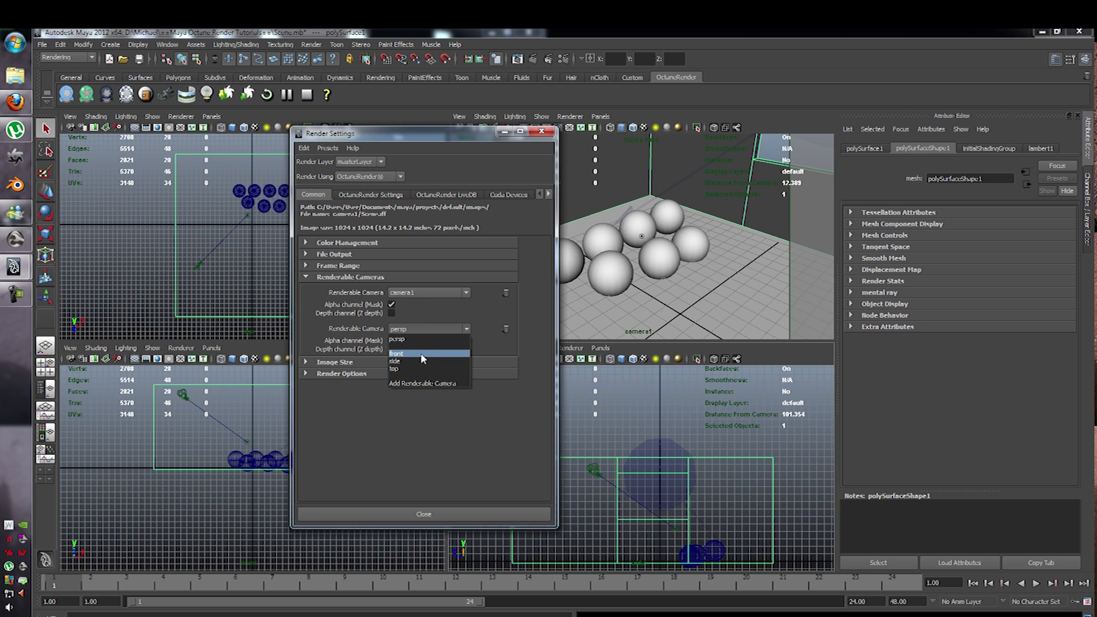
click(345, 341)
click(391, 305)
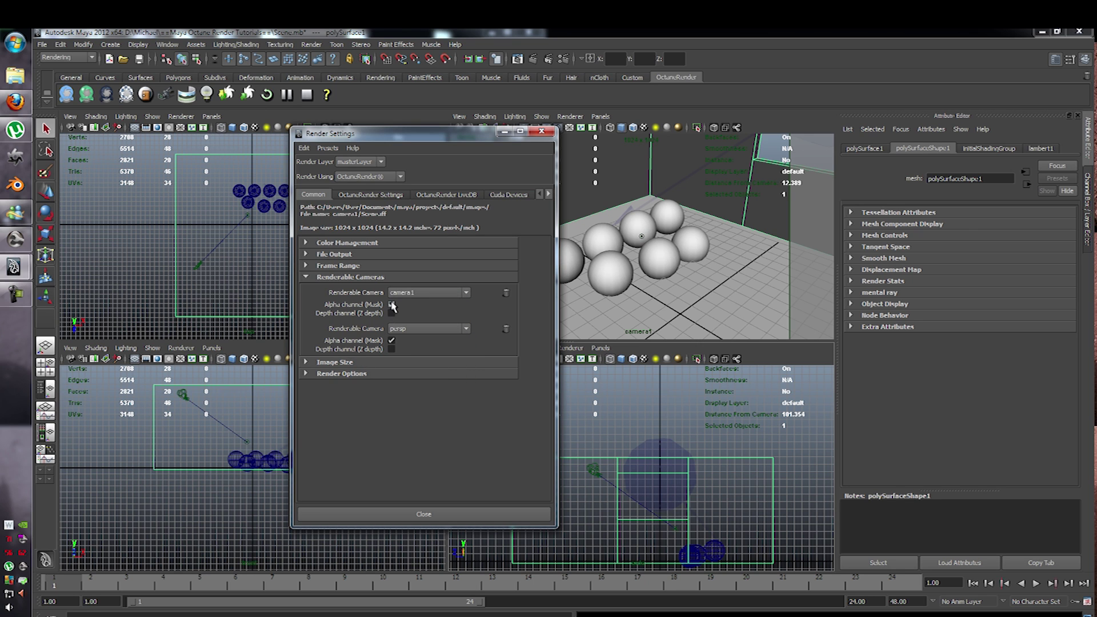
click(391, 305)
click(506, 329)
click(463, 293)
click(448, 297)
click(308, 276)
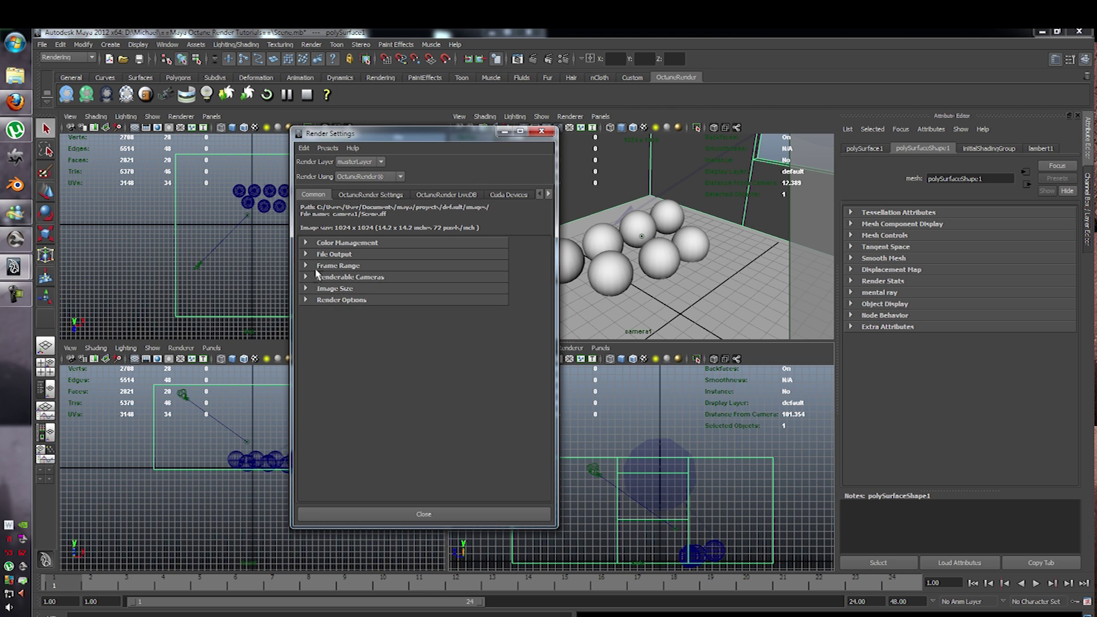
- Review the frame range section and the OctaneRender settings of the render setup
click(320, 265)
click(320, 265)
click(373, 194)
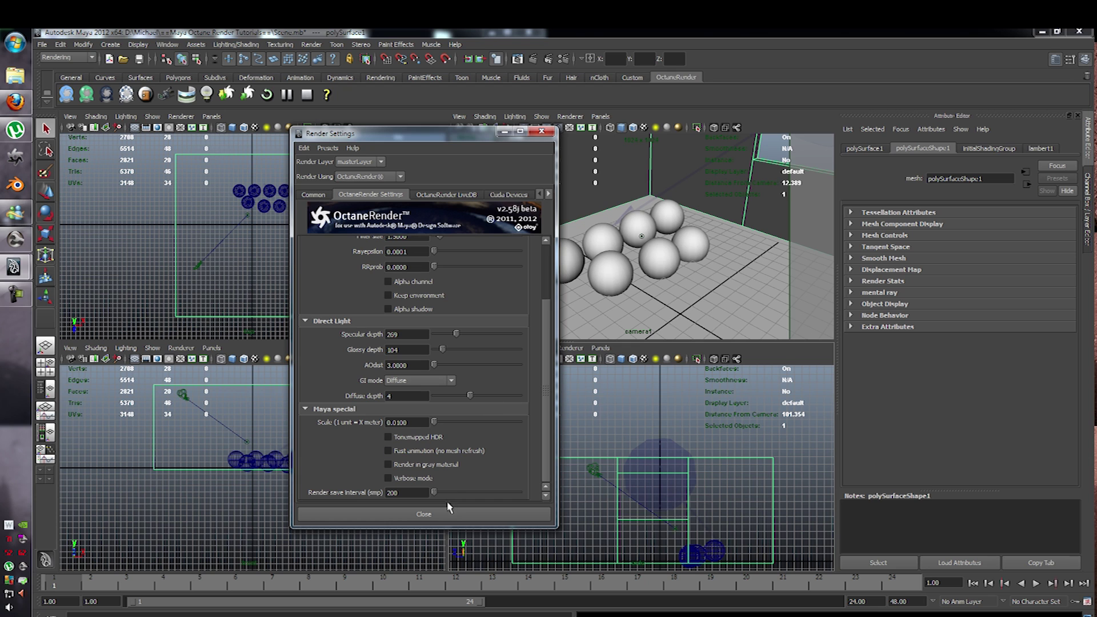
- Set the maximum samples of the Direct Light kernel to 1000 and close the render settings
scroll(386, 291, up, 3)
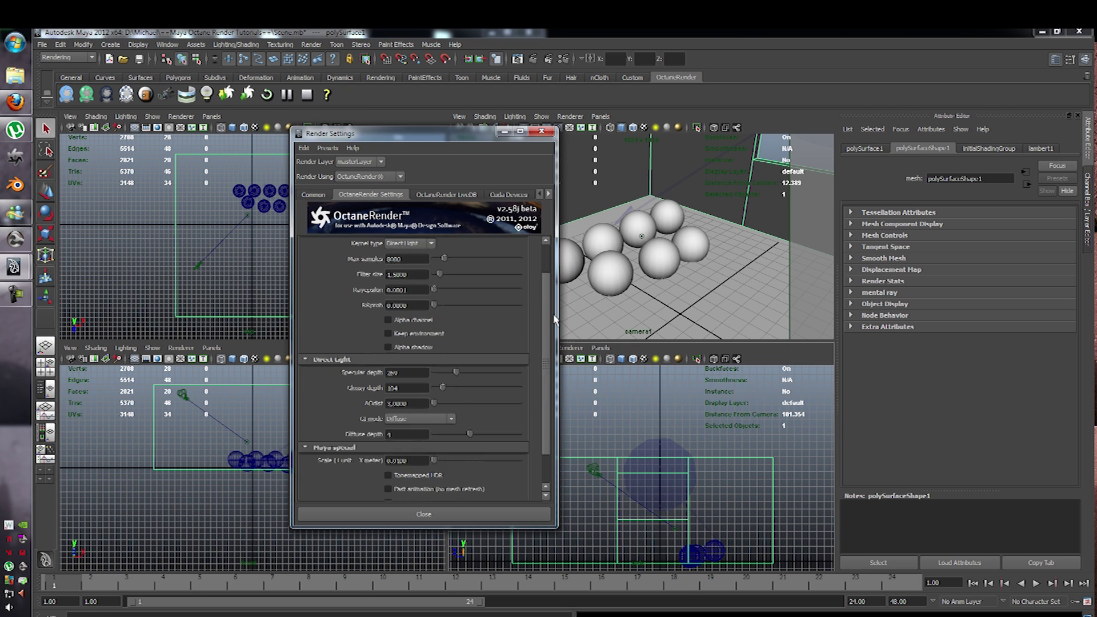
double_click(406, 292)
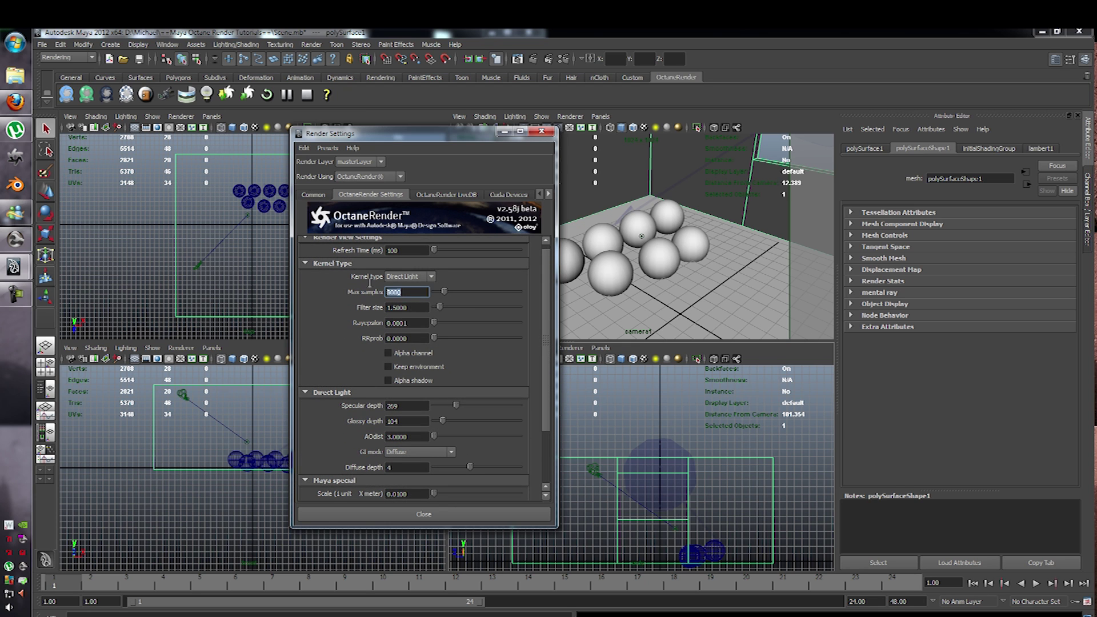
text(500)
key(BackSpace)
key(BackSpace)
key(BackSpace)
text(1000)
click(640, 423)
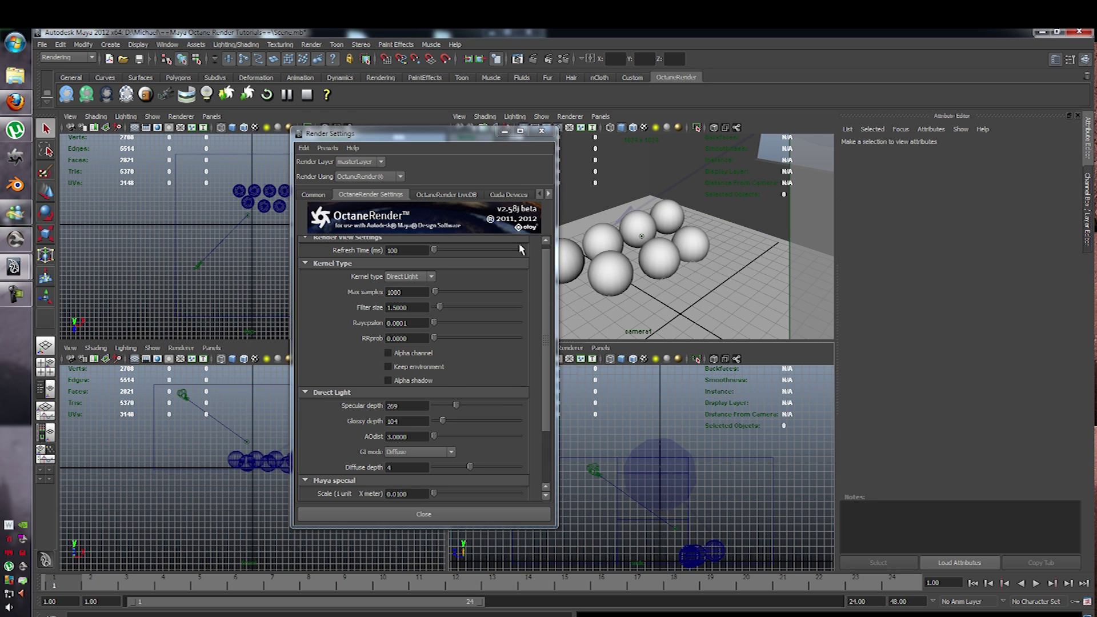
click(541, 131)
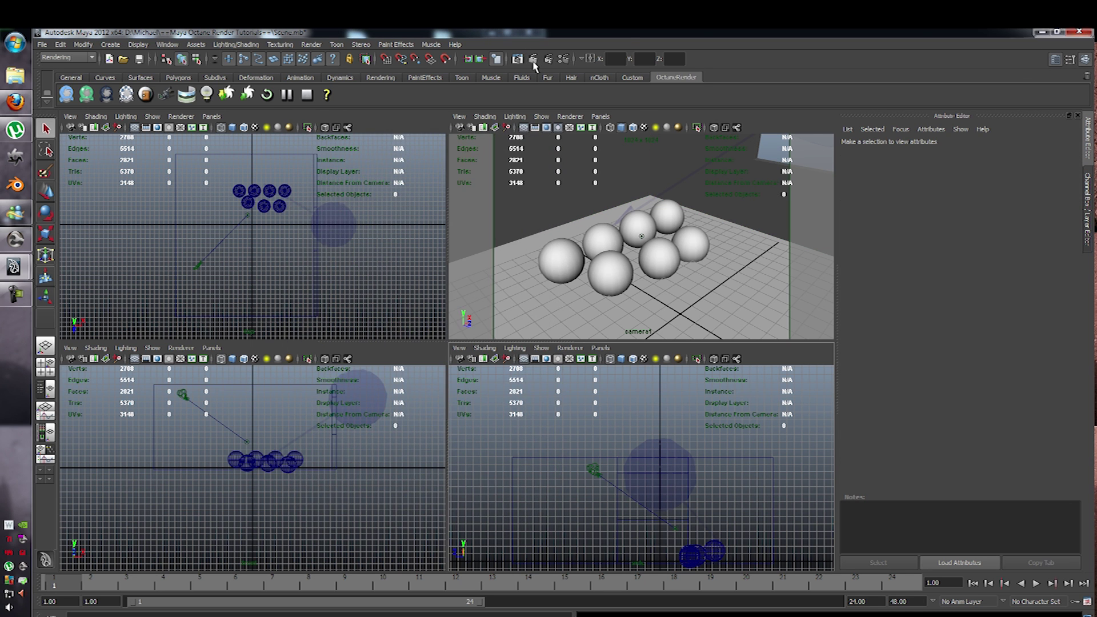
- Render the current frame through camera1 with OctaneRender and move the Render View window toward the middle of the screen
click(533, 62)
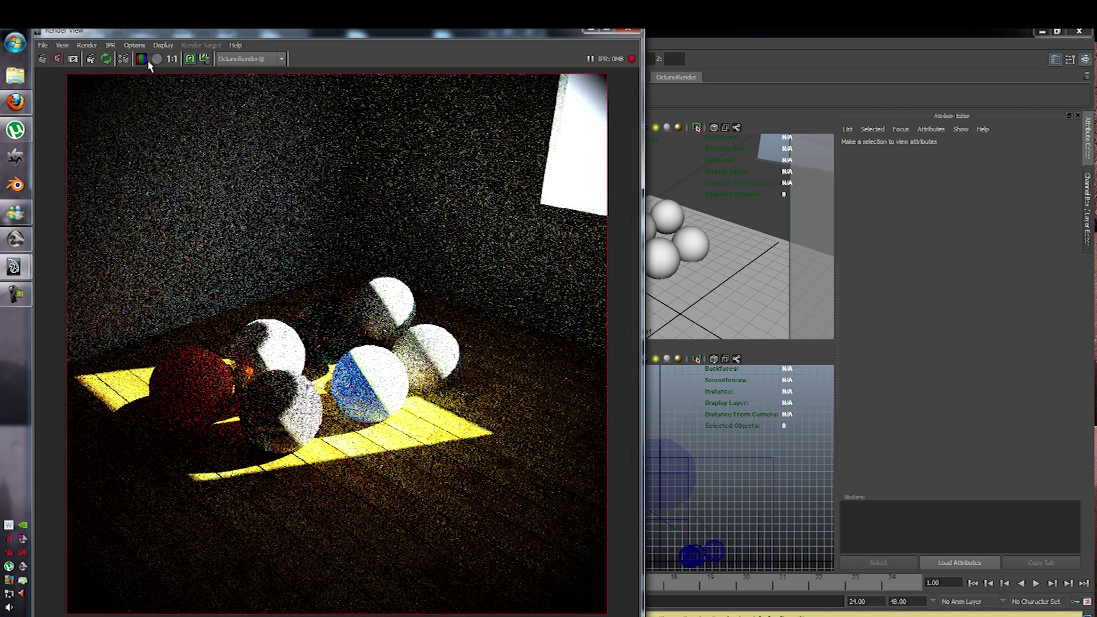
click(110, 46)
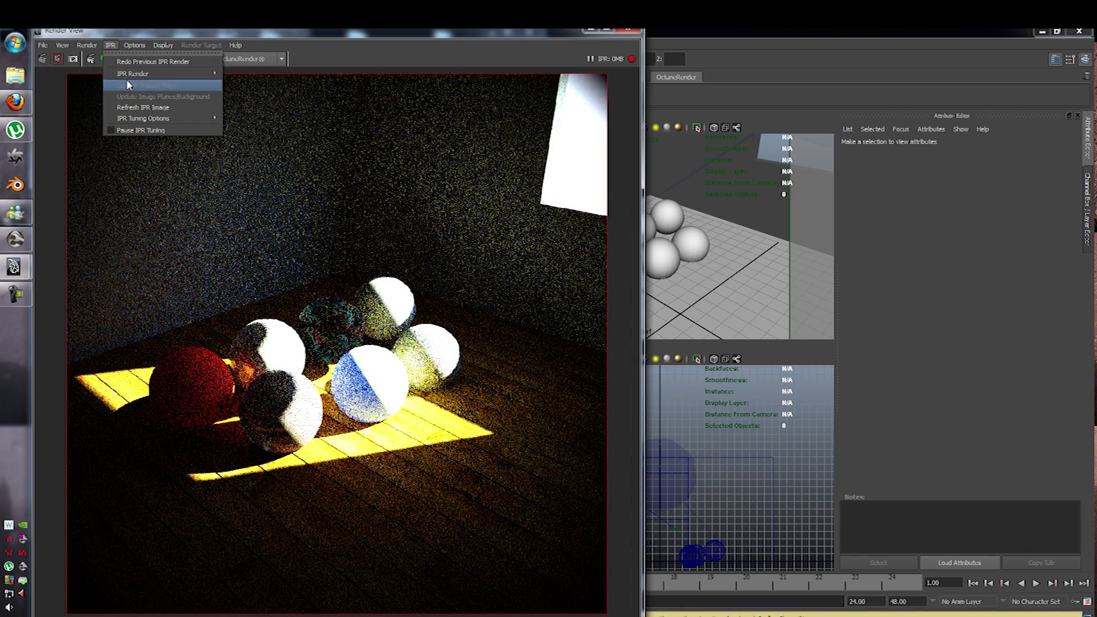
mouse_move(139, 77)
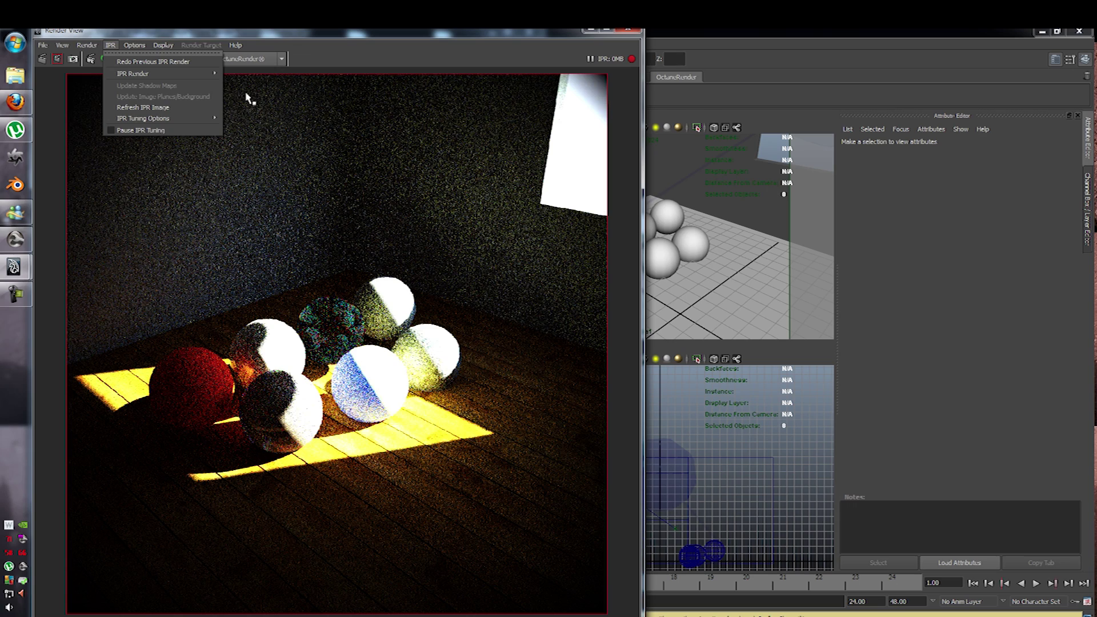
click(540, 32)
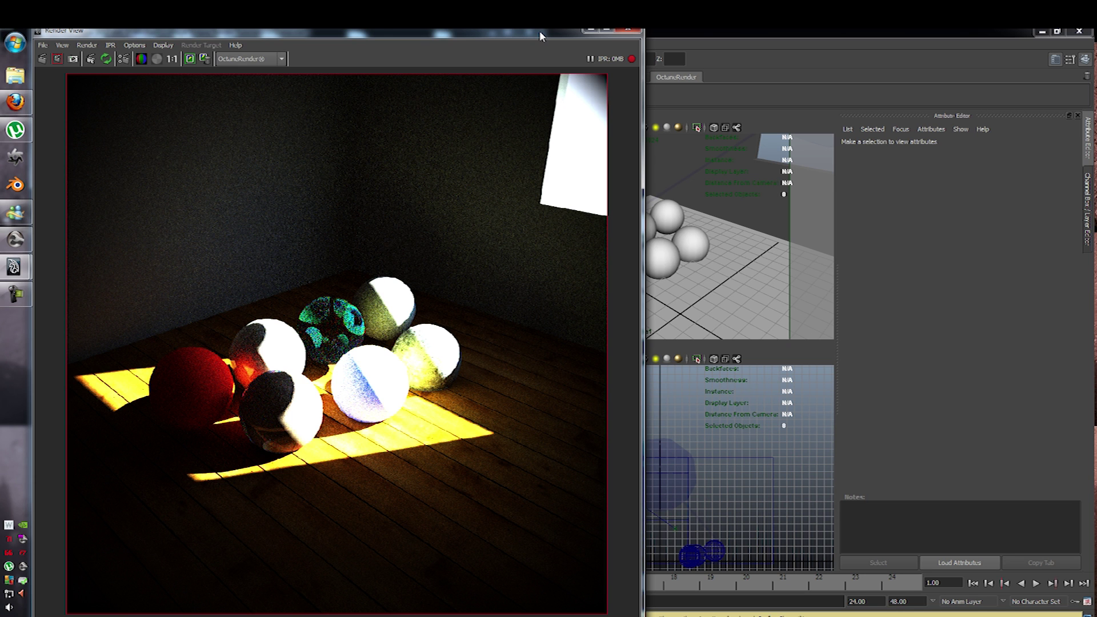
drag(465, 33, 640, 39)
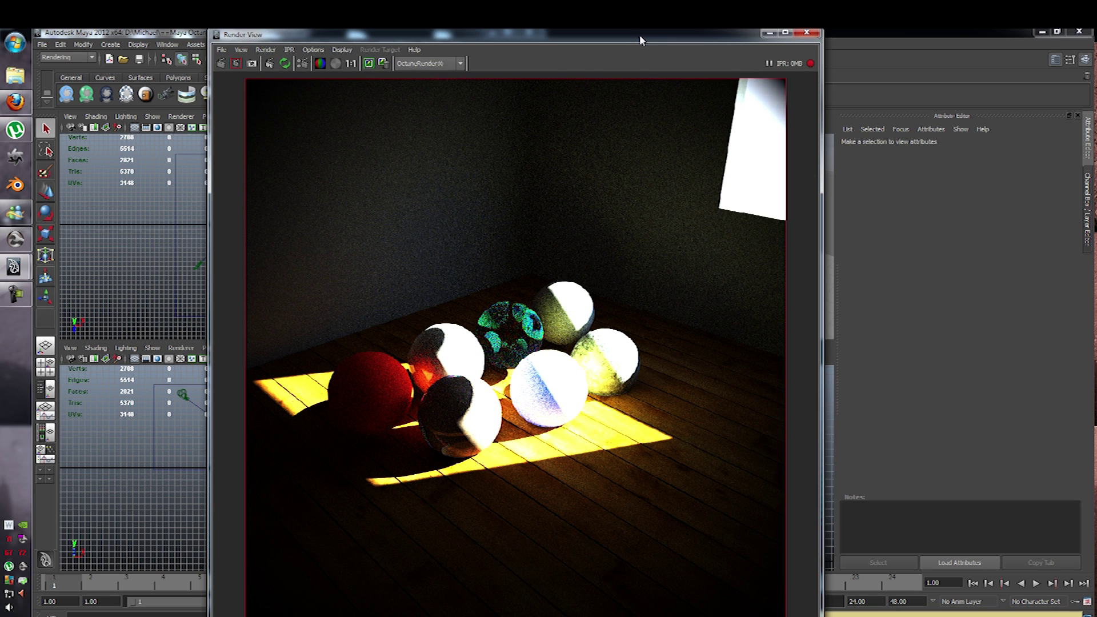